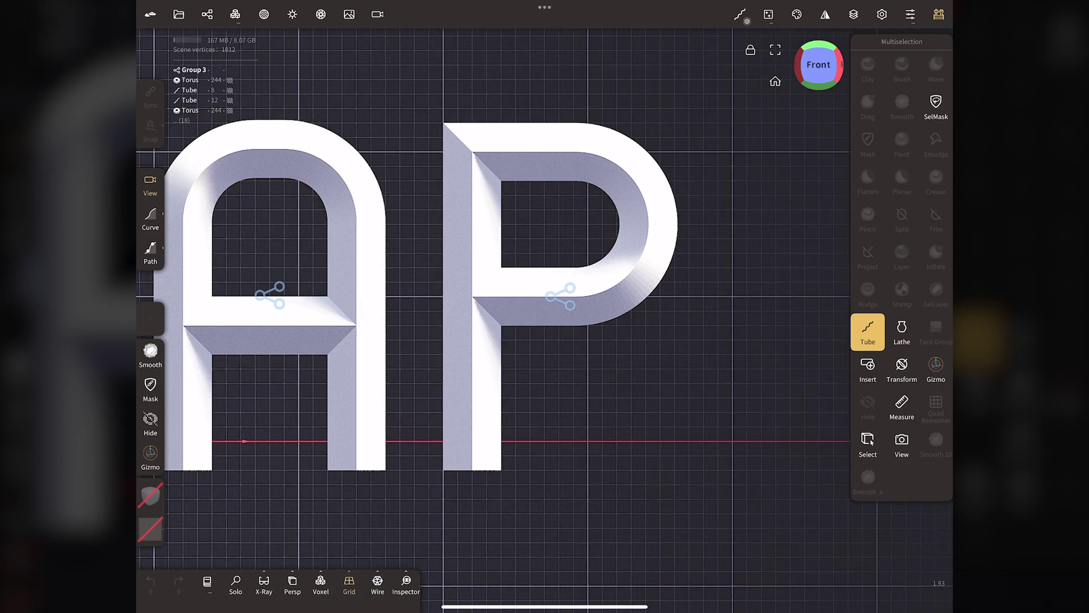
Slant the P's stem tube rightward and pull another of its curve points down
click(481, 161)
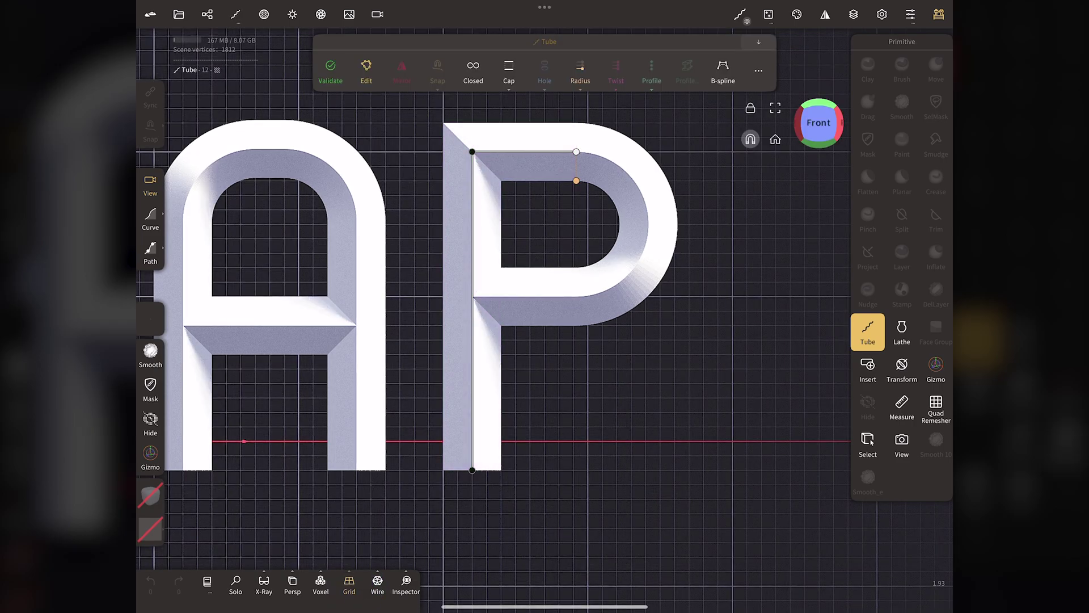
drag(481, 161, 539, 161)
double_click(472, 470)
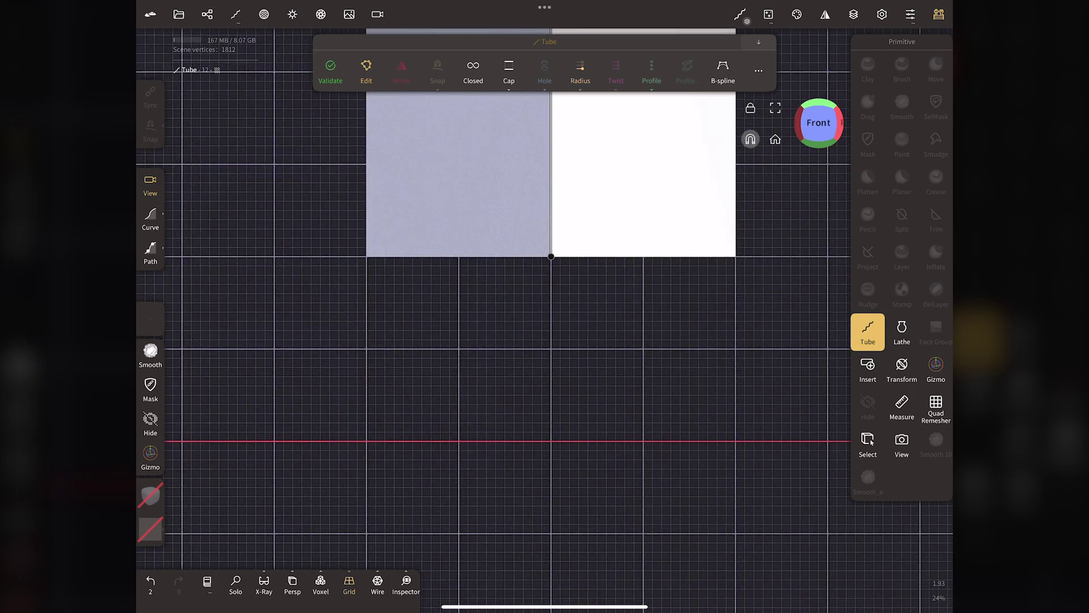
drag(558, 265, 561, 315)
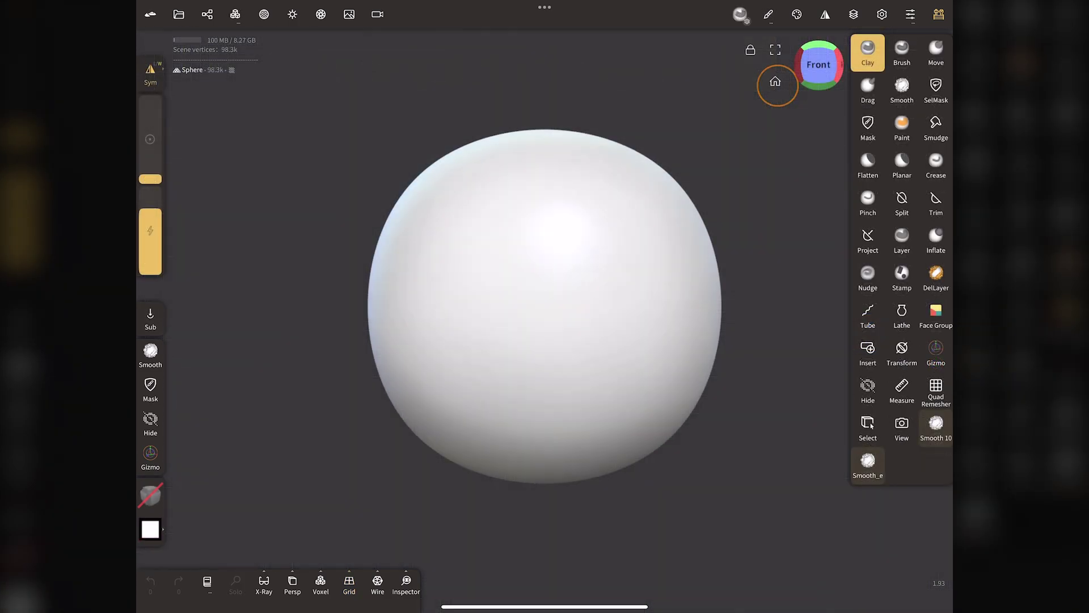
Delete the default sphere, draw a slightly curved tube across the centre, and show the grid
click(207, 15)
click(245, 51)
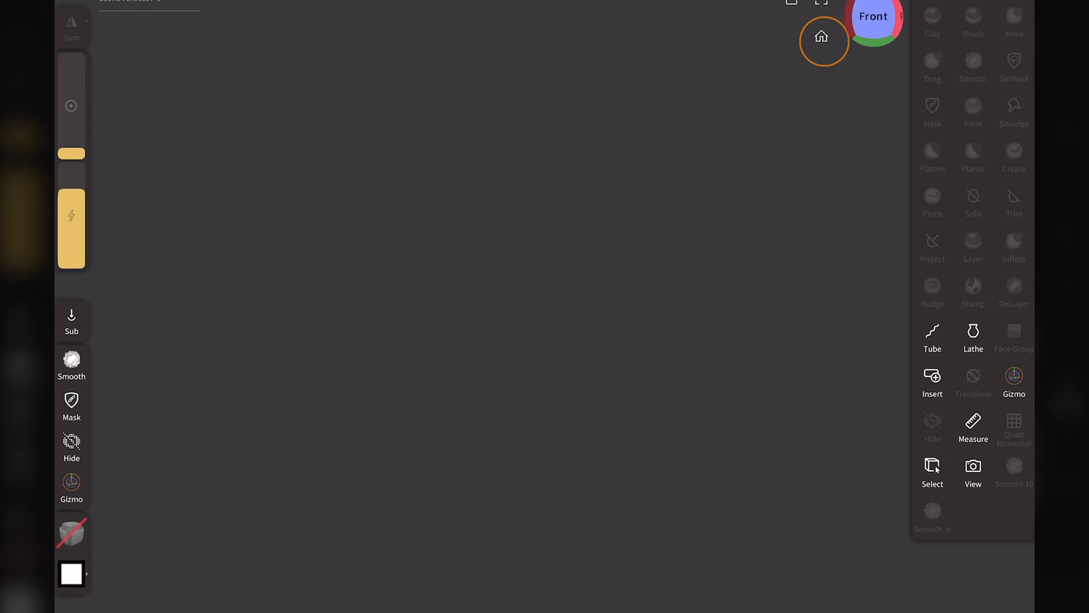
click(868, 332)
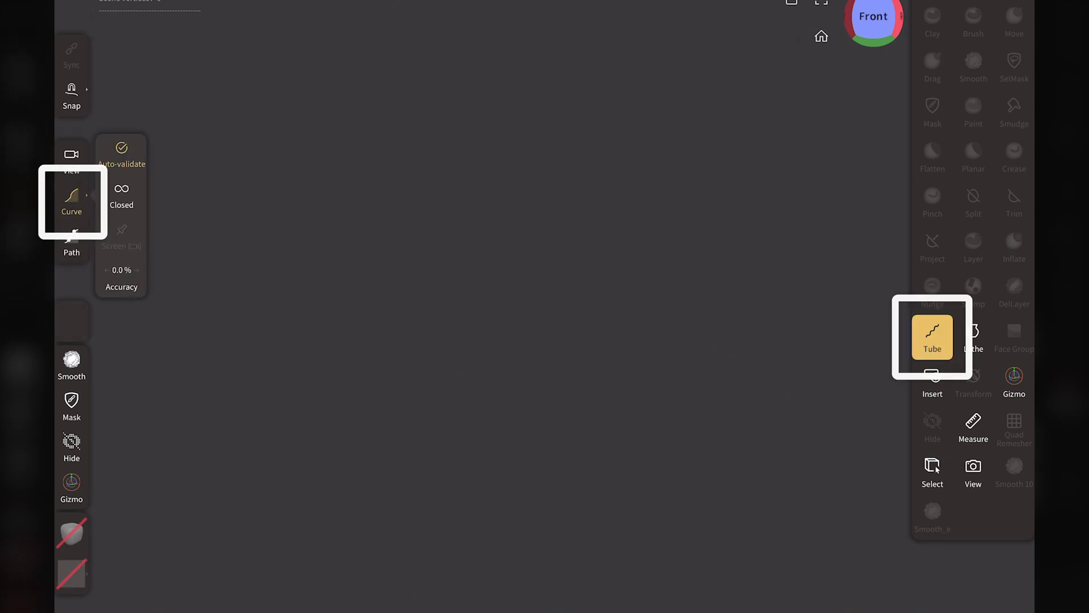
drag(390, 295, 670, 301)
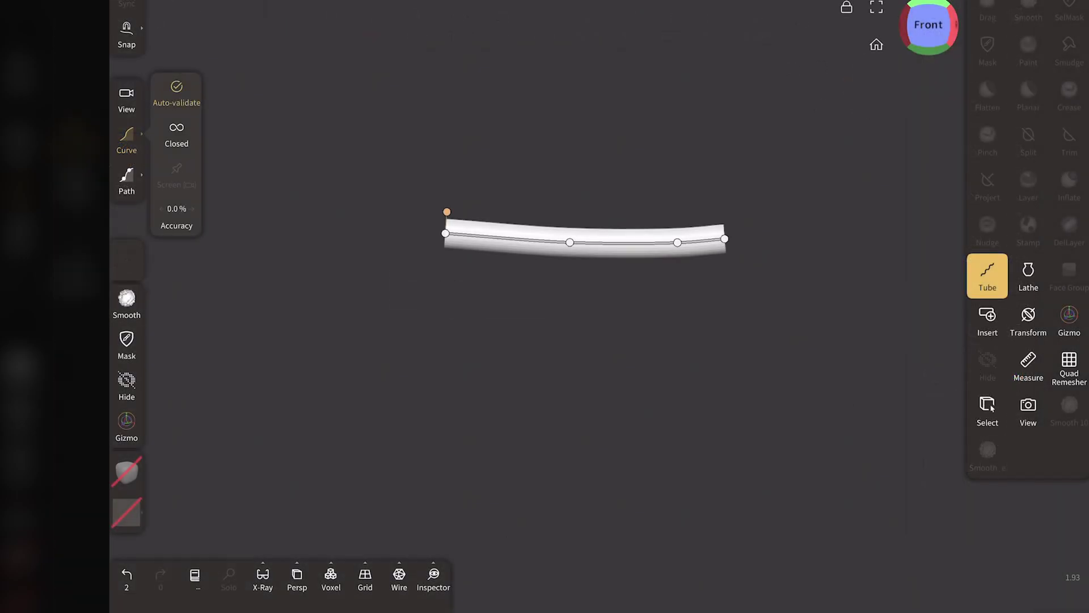
click(365, 576)
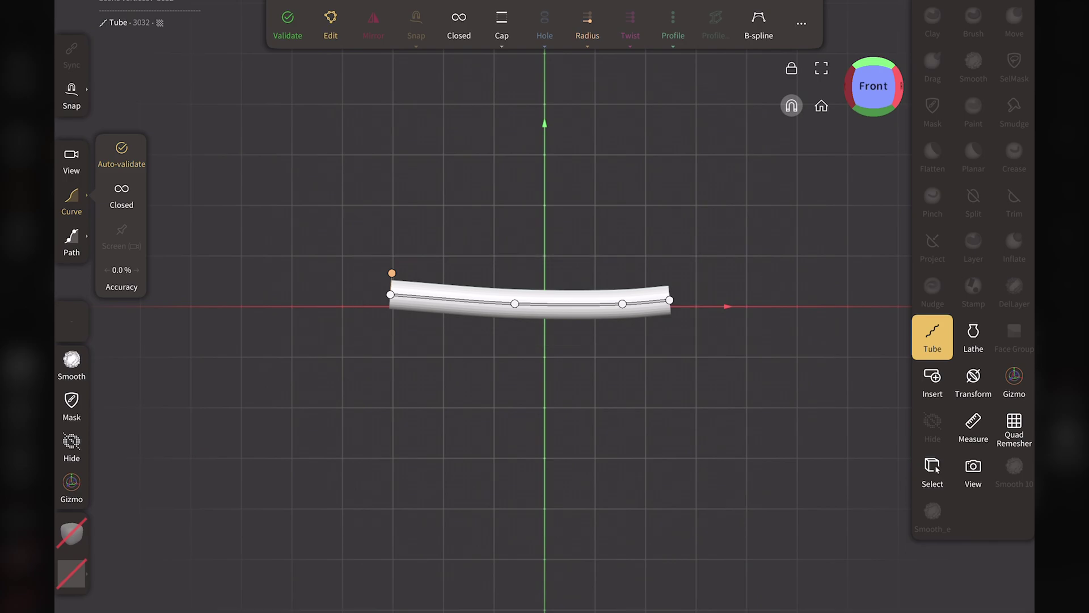
Extend both tube ends and move middle points up and down into a deep symmetric wave
drag(670, 300, 746, 306)
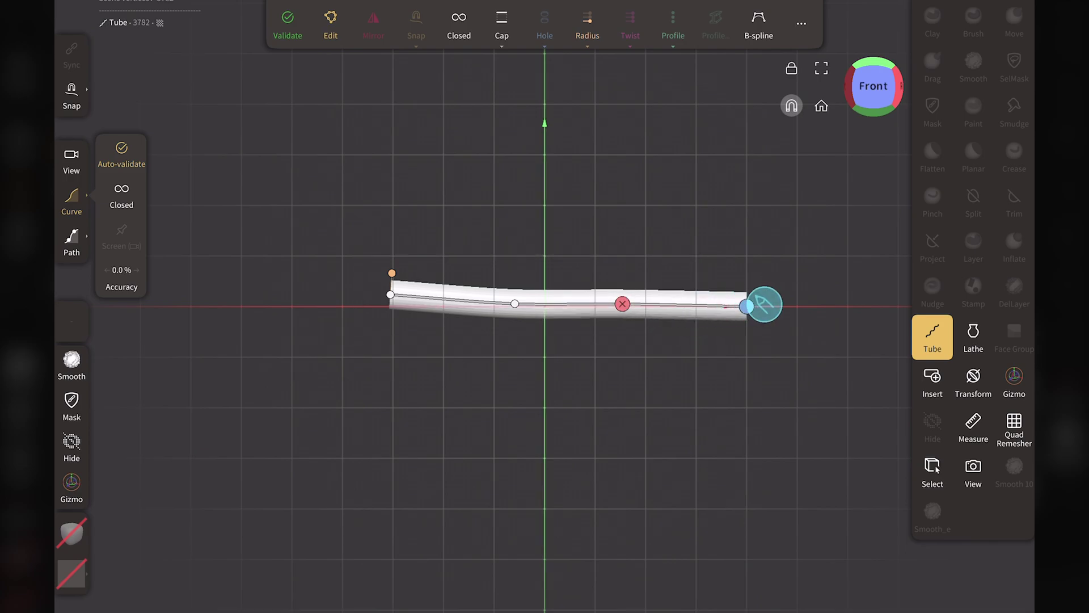
drag(390, 295, 343, 306)
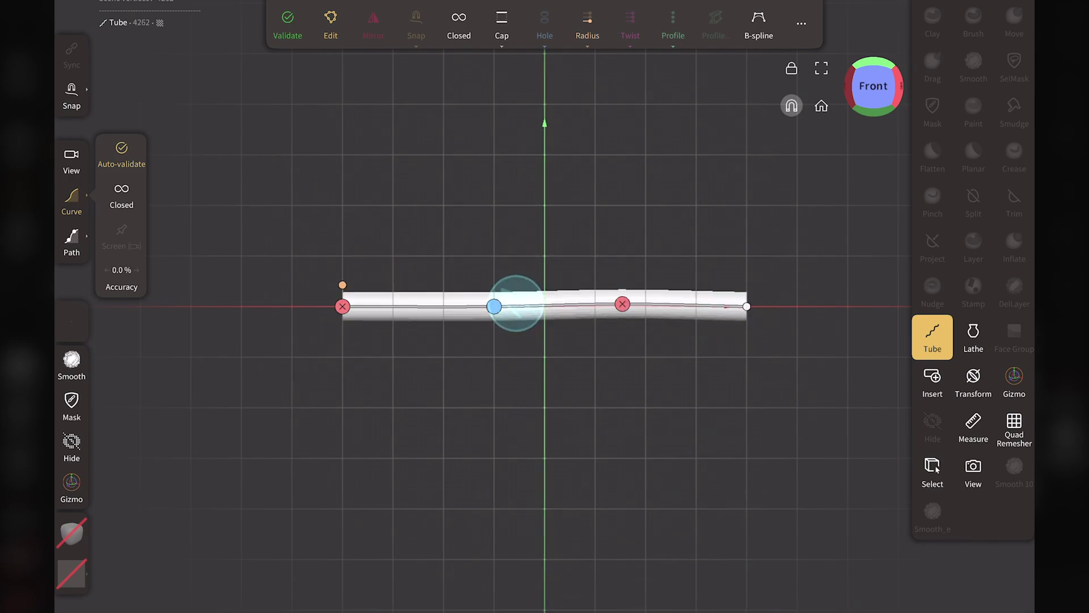
drag(515, 303, 464, 263)
drag(623, 304, 670, 275)
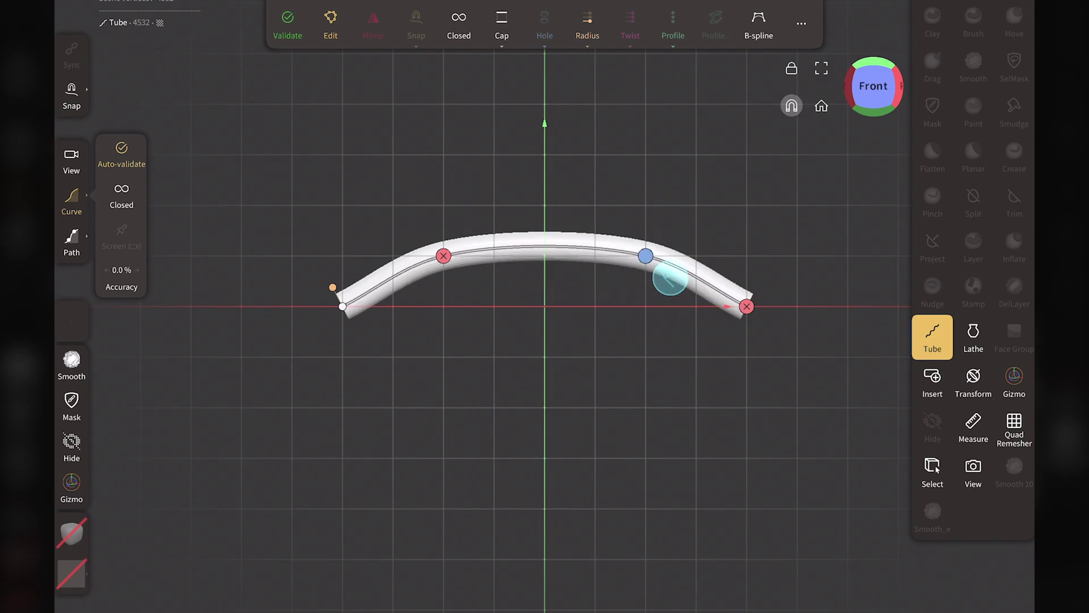
drag(546, 248, 545, 306)
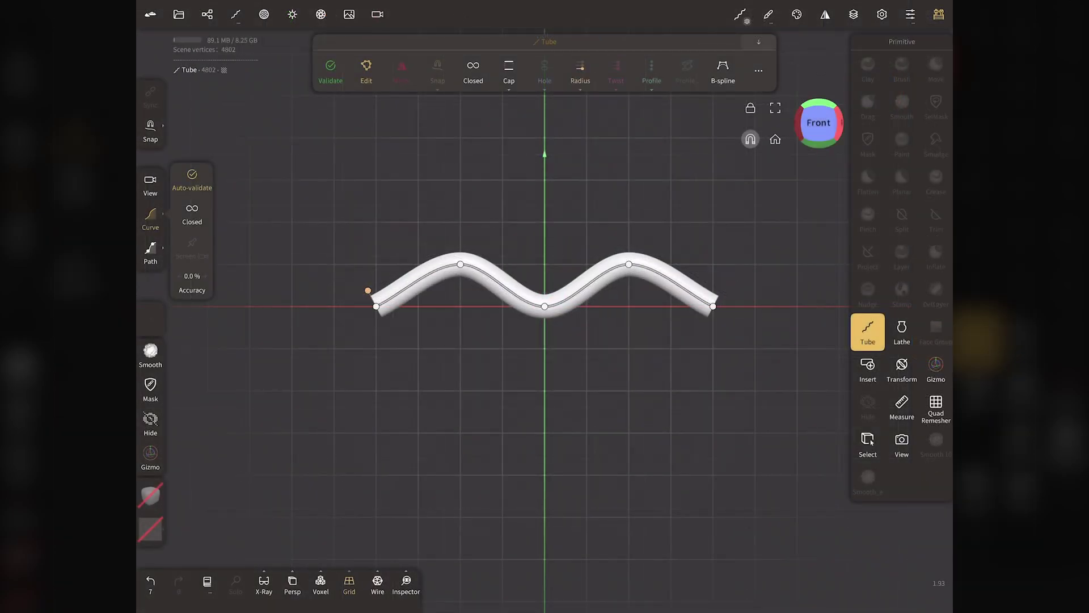
scroll(341, 263, up, 3)
scroll(296, 252, up, 5)
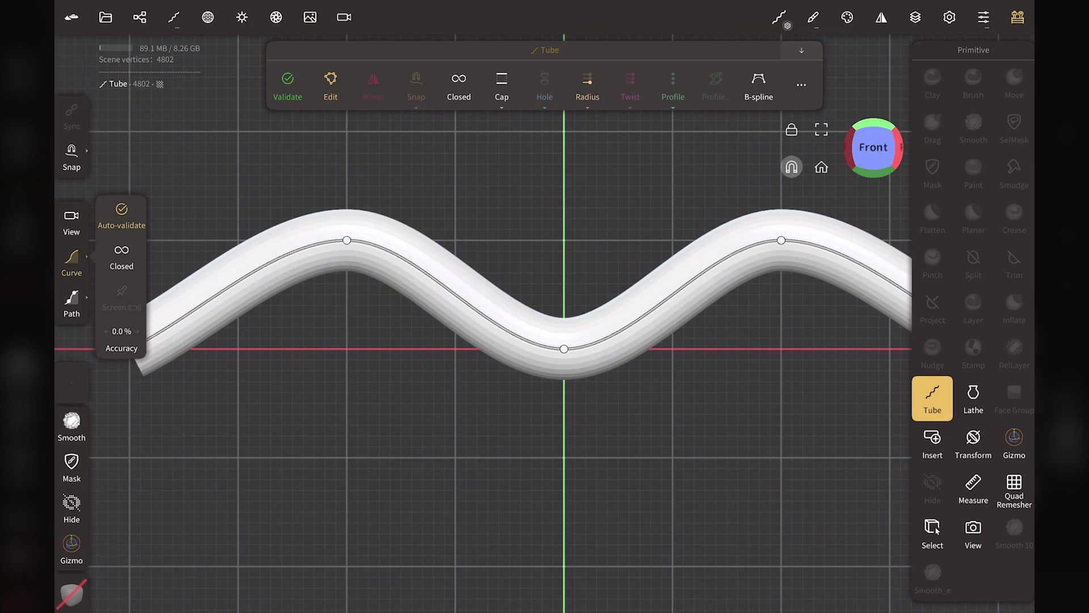
drag(564, 348, 564, 294)
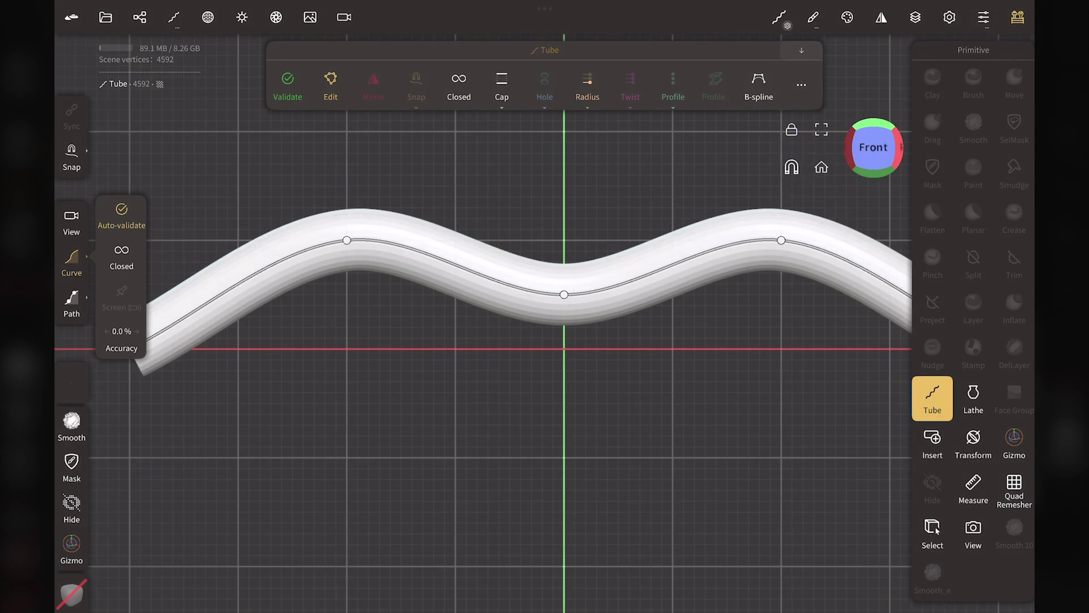
mouse_move(564, 295)
mouse_down()
mouse_move(574, 296)
mouse_move(532, 413)
mouse_move(620, 335)
mouse_move(544, 397)
mouse_up()
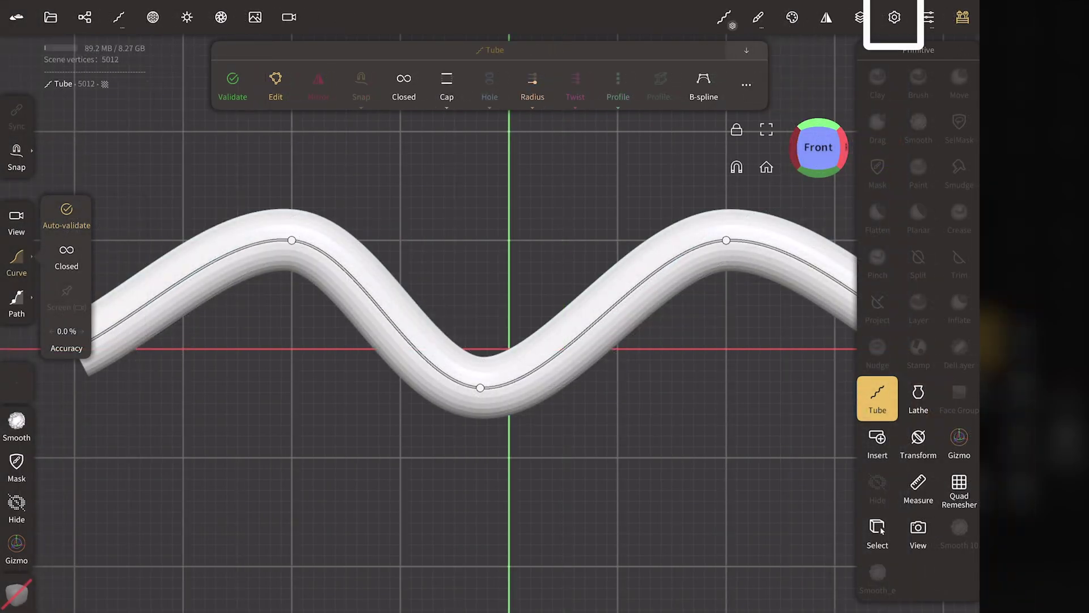
Turn on Grid Snap in the Display settings
click(894, 18)
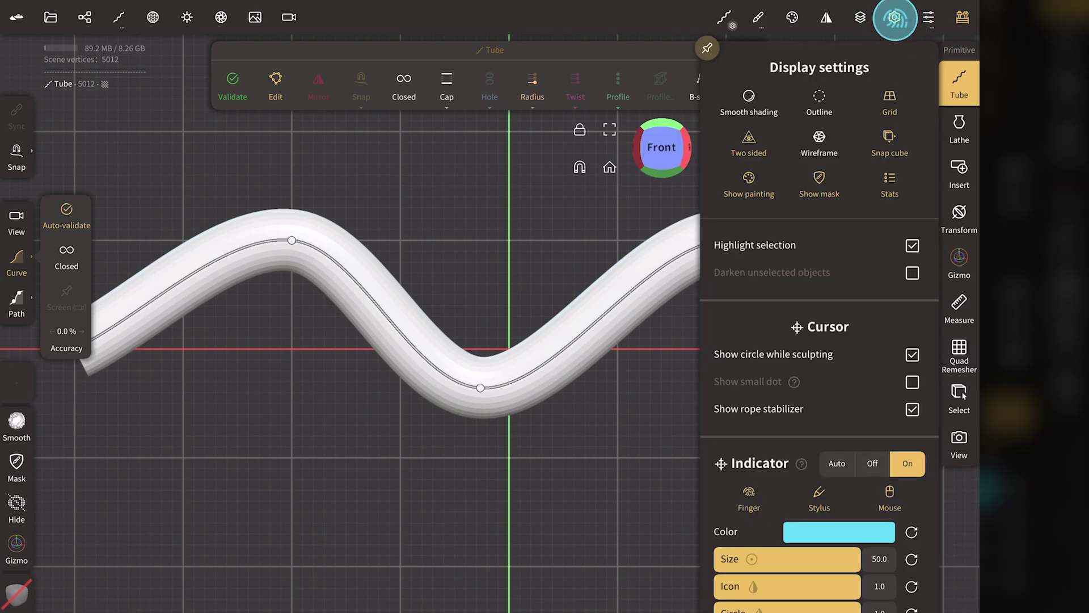
scroll(820, 340, down, 5)
scroll(820, 340, down, 5)
scroll(868, 284, down, 3)
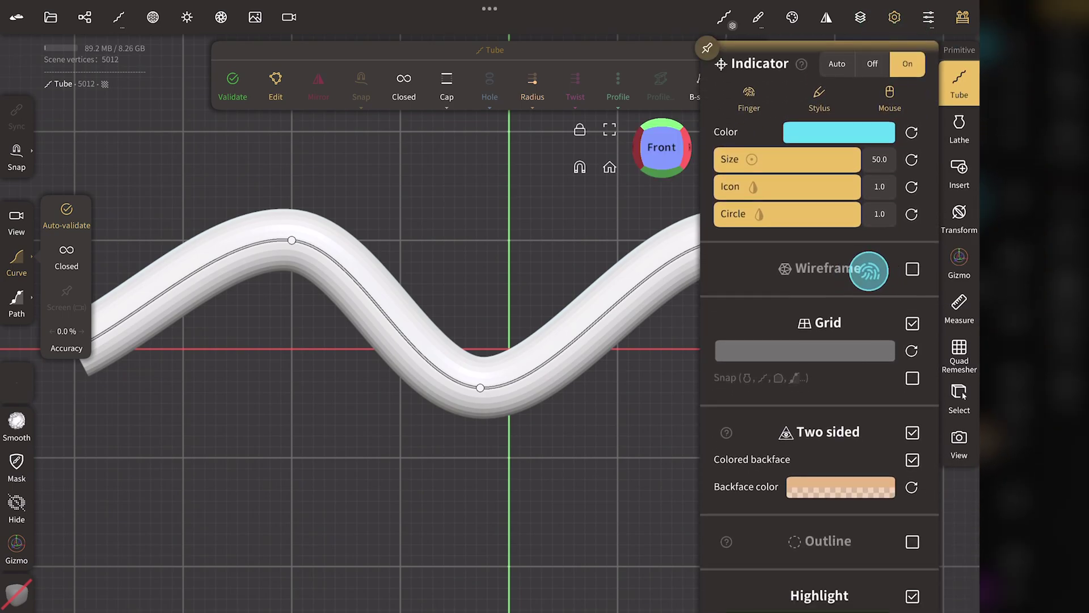
click(911, 354)
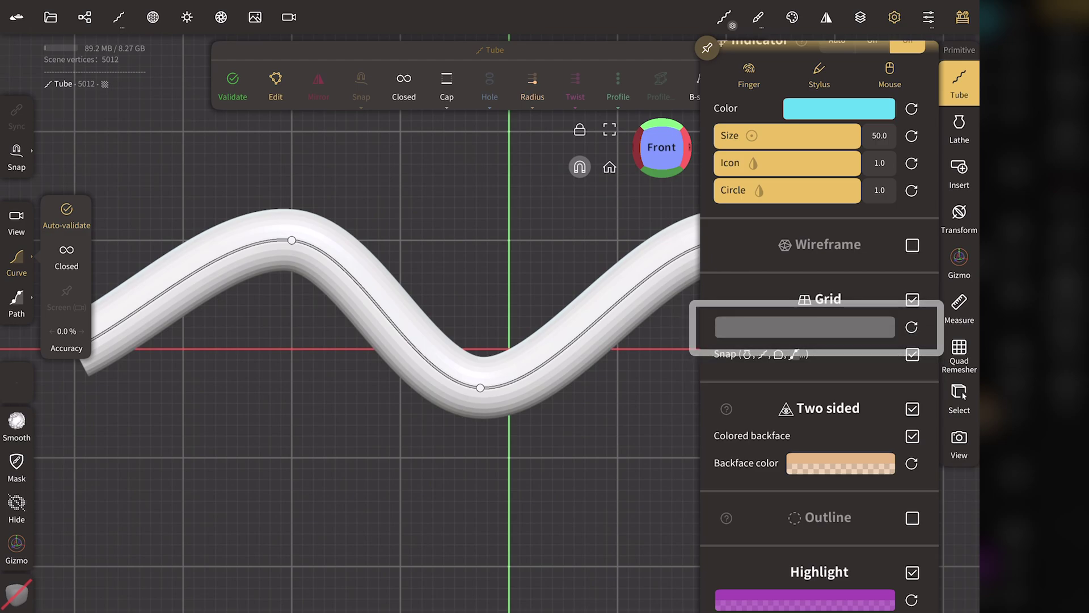
Lighten the grid line colour and switch tube drawing to Path mode
click(870, 323)
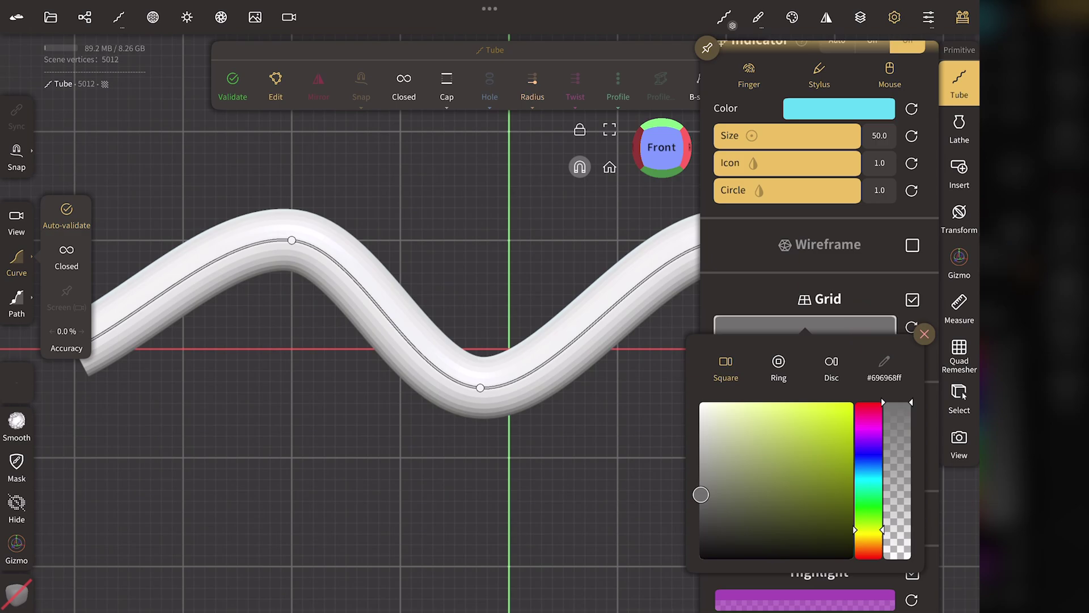
mouse_move(700, 487)
mouse_down()
mouse_move(703, 413)
mouse_move(705, 533)
mouse_move(699, 477)
mouse_up()
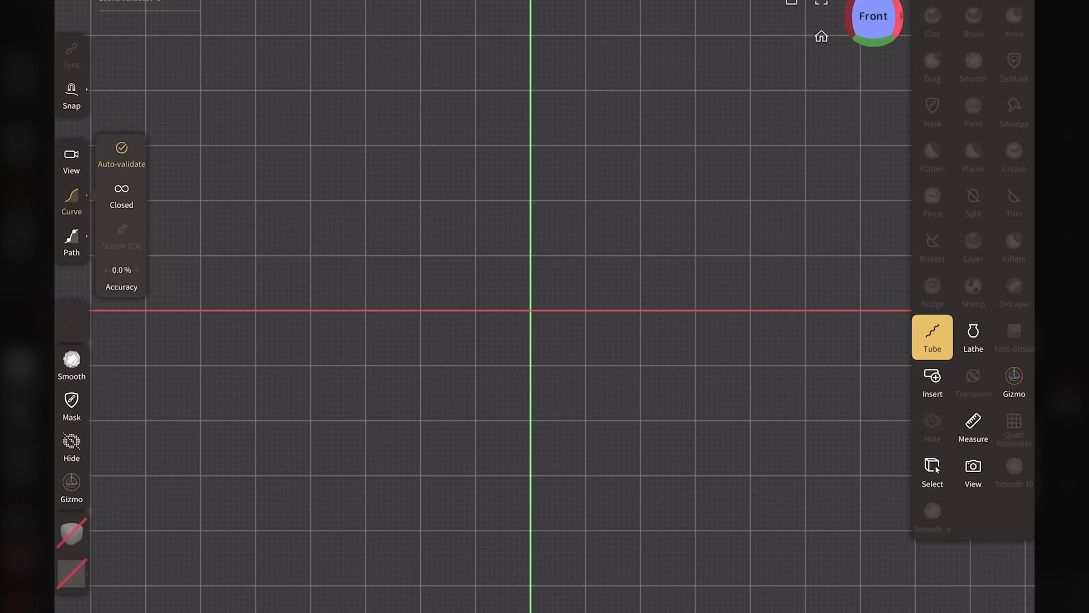
click(72, 241)
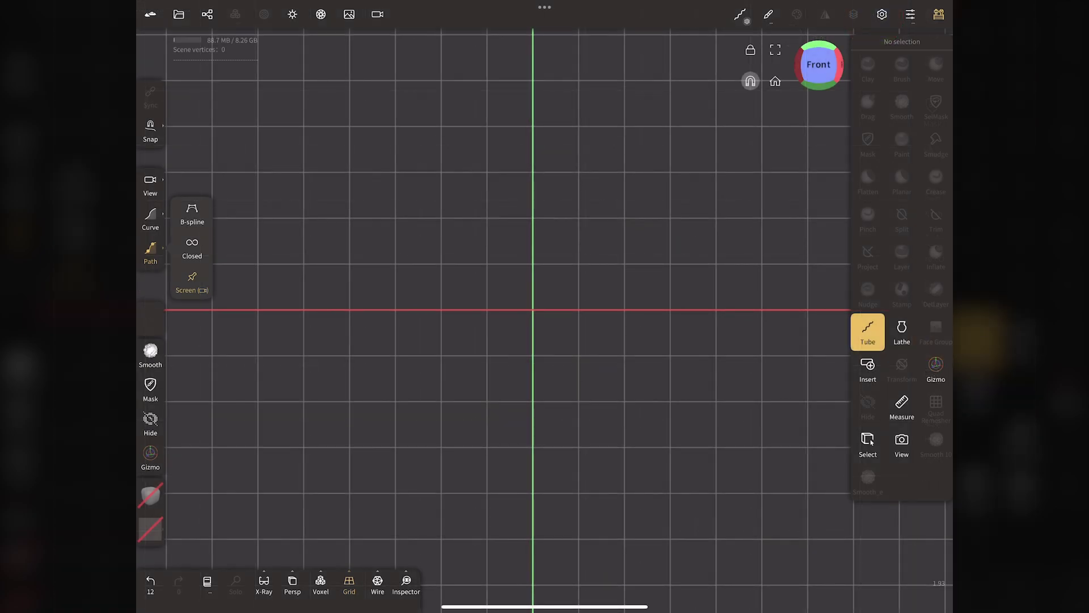
Lock the camera and build a straight vertical tube from two points on the green axis
click(750, 50)
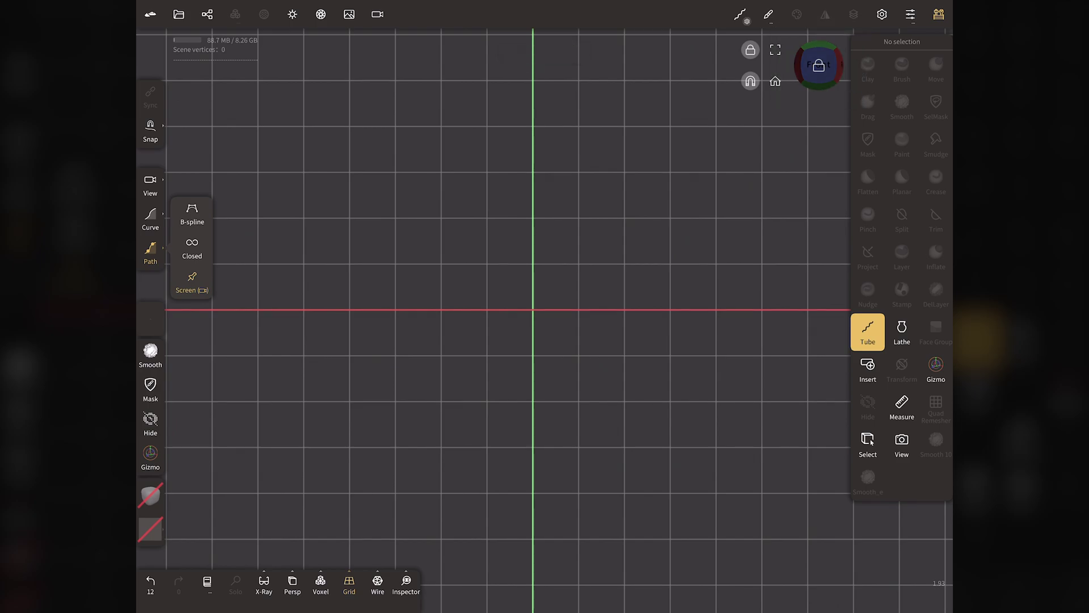
drag(533, 218, 533, 401)
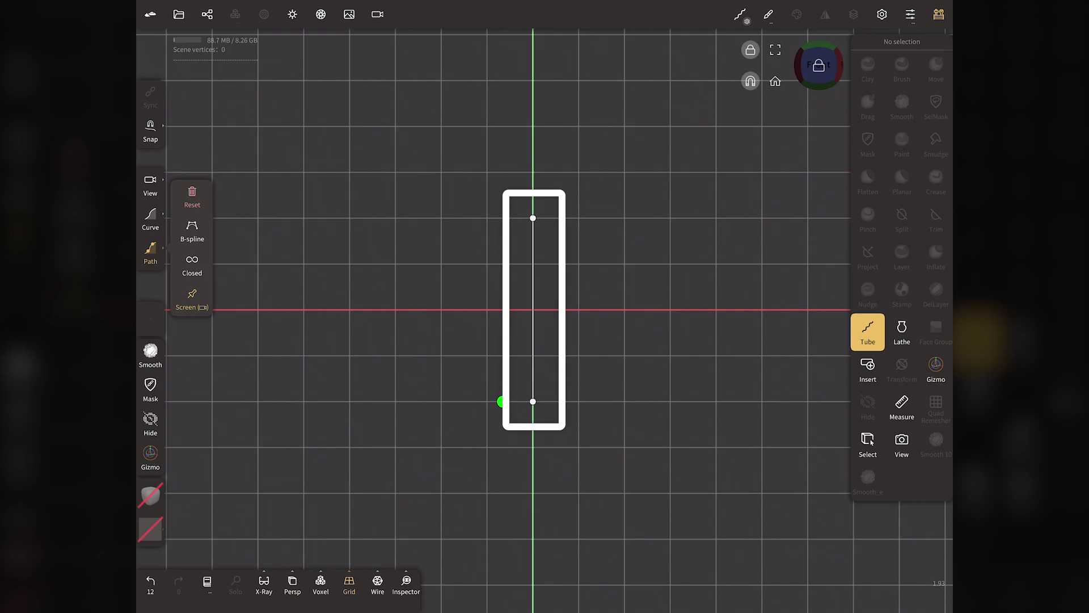
click(503, 401)
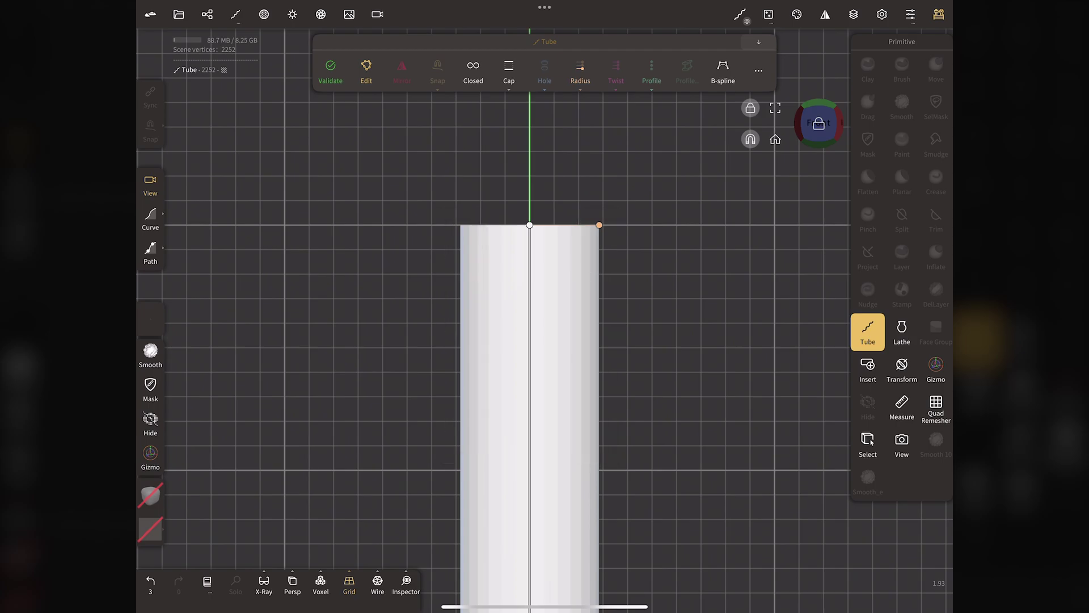
Enter 0.05 as the vertical tube's Radius and confirm it
click(599, 225)
text(0)
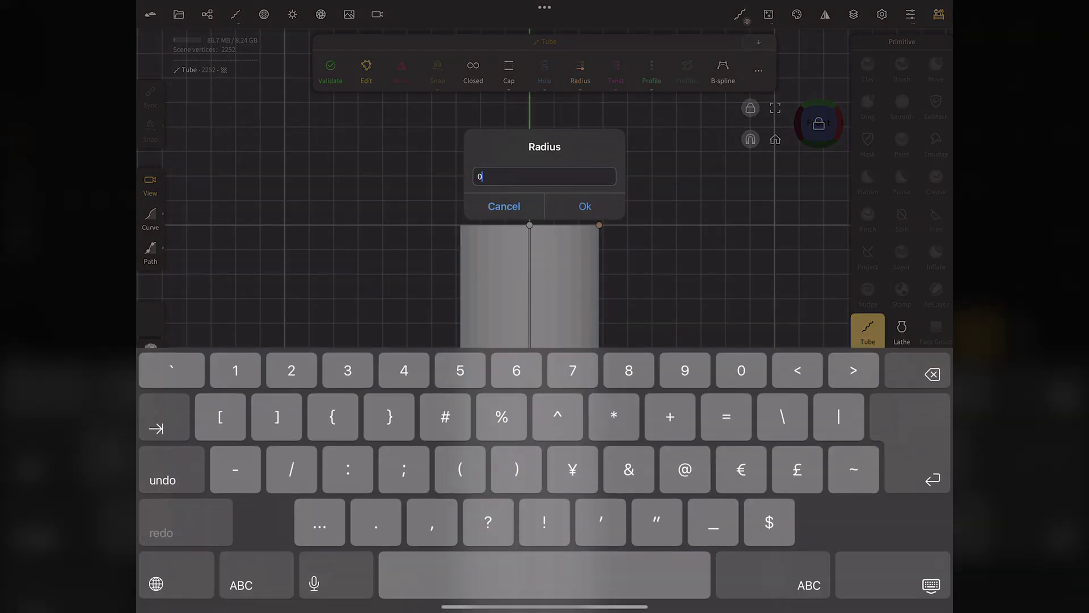
text(.05)
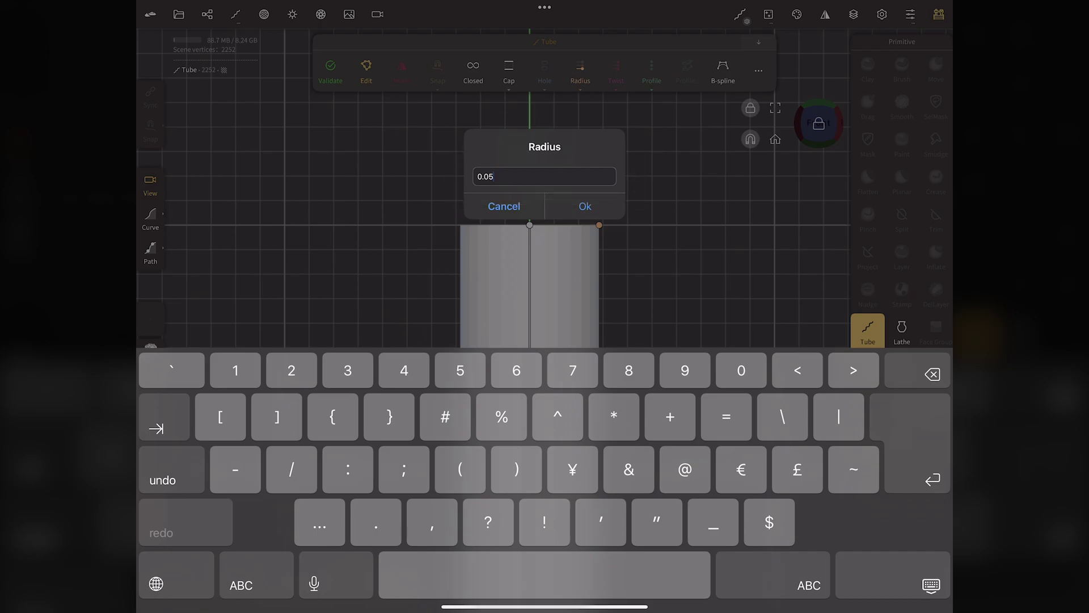
click(585, 206)
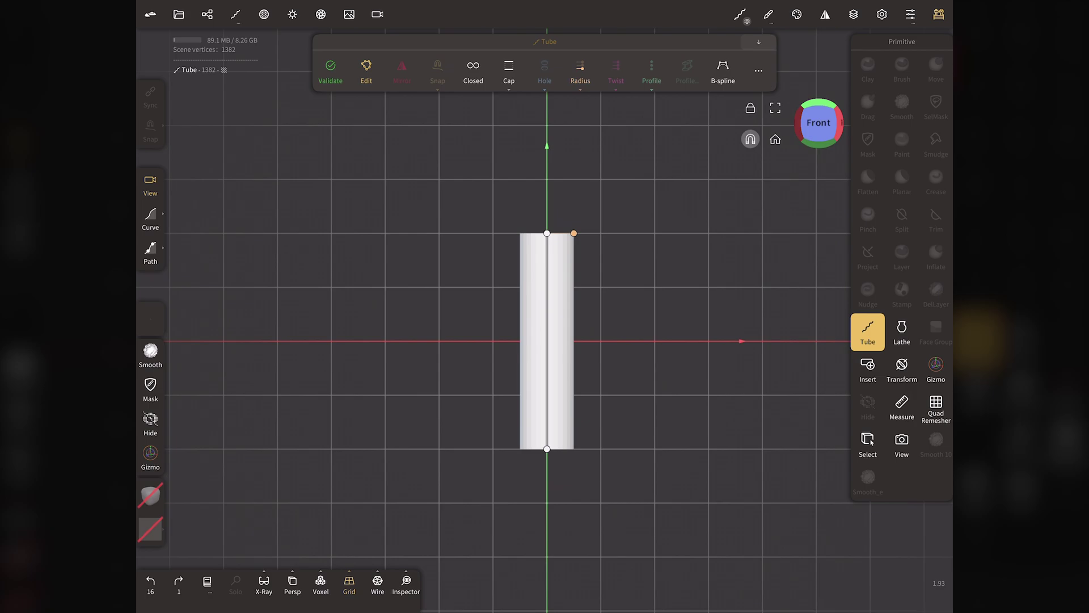
Tilt the tube by moving its top end toward the lower right, viewed from an angle
drag(820, 130, 824, 170)
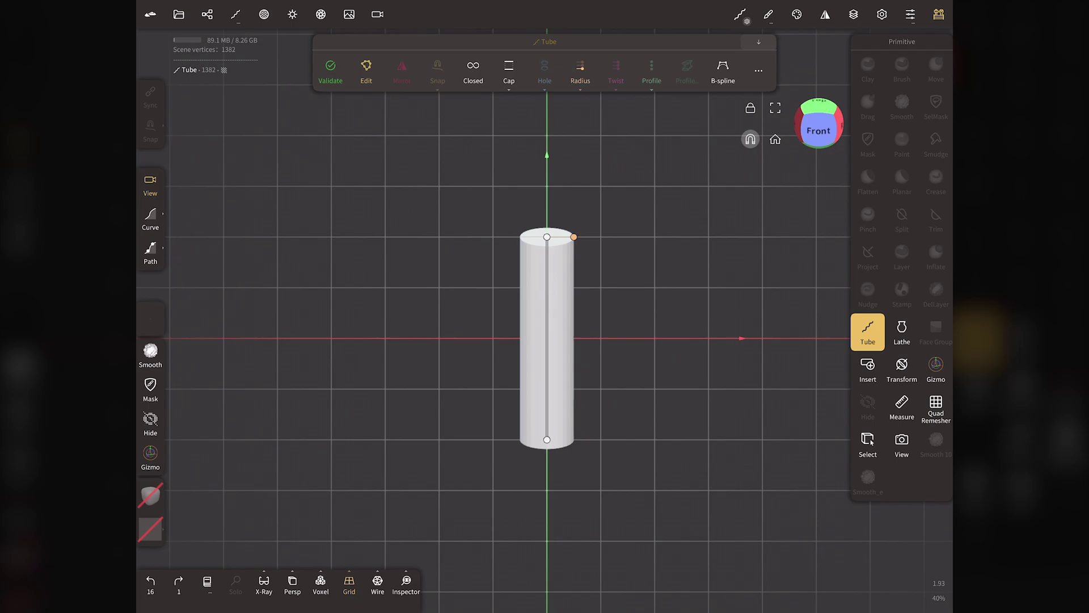
mouse_move(547, 237)
mouse_down()
mouse_move(708, 237)
mouse_move(707, 318)
mouse_move(717, 238)
mouse_move(708, 352)
mouse_up()
drag(714, 312, 710, 345)
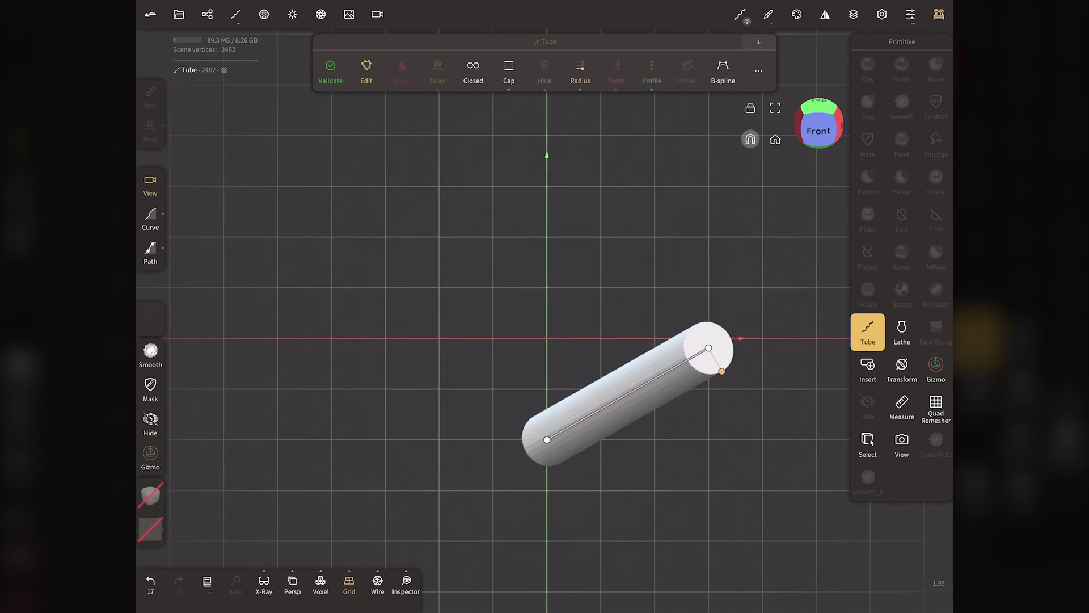
drag(819, 125, 865, 133)
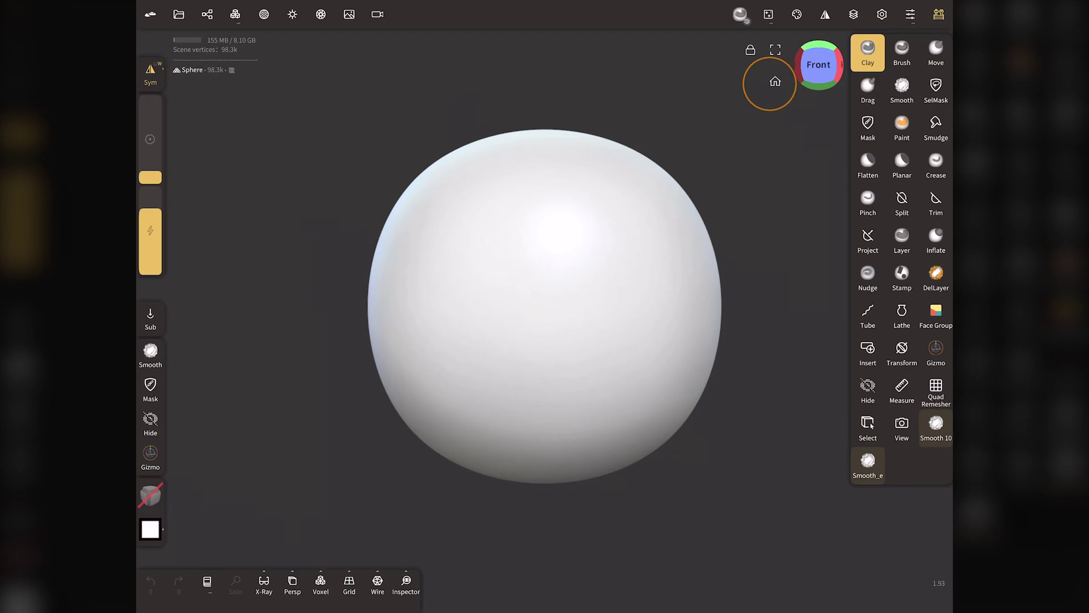
Delete the default sphere, show the grid, and select the Tube tool in Path mode
click(207, 14)
click(242, 46)
click(207, 14)
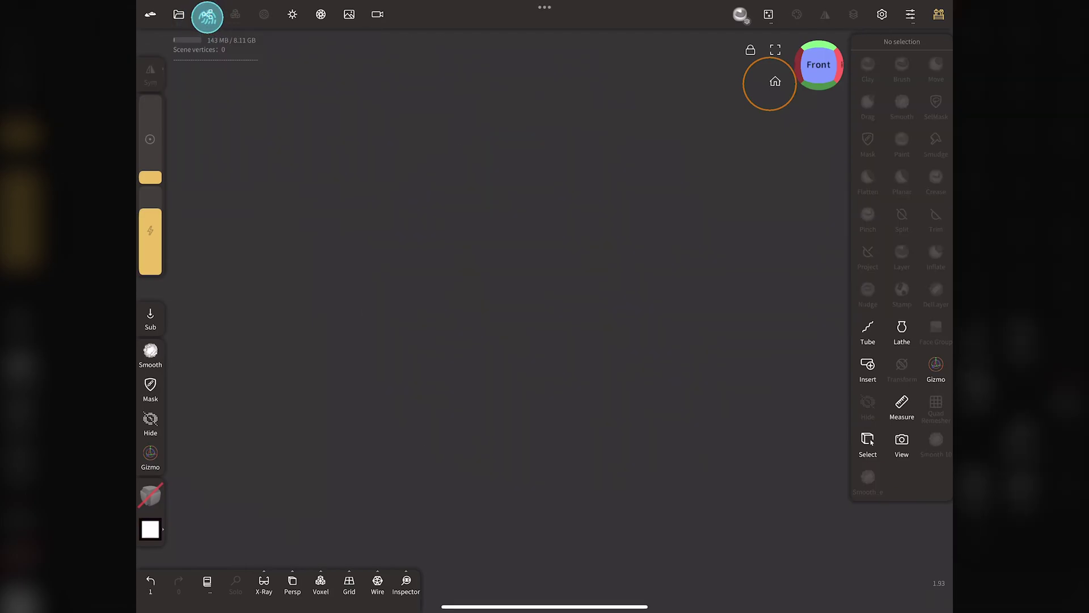
click(349, 581)
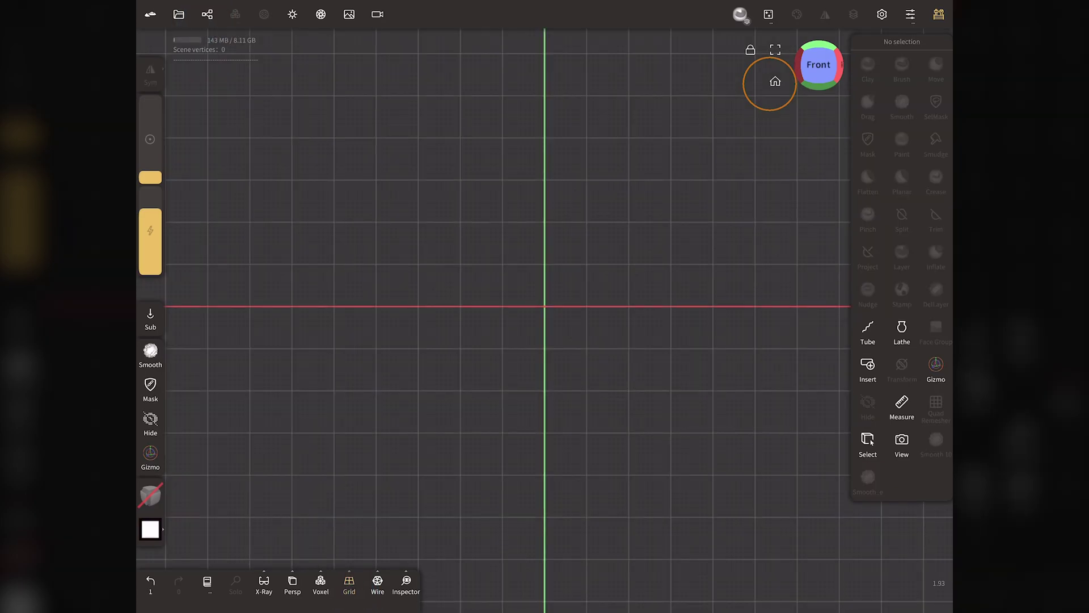
click(868, 332)
click(150, 250)
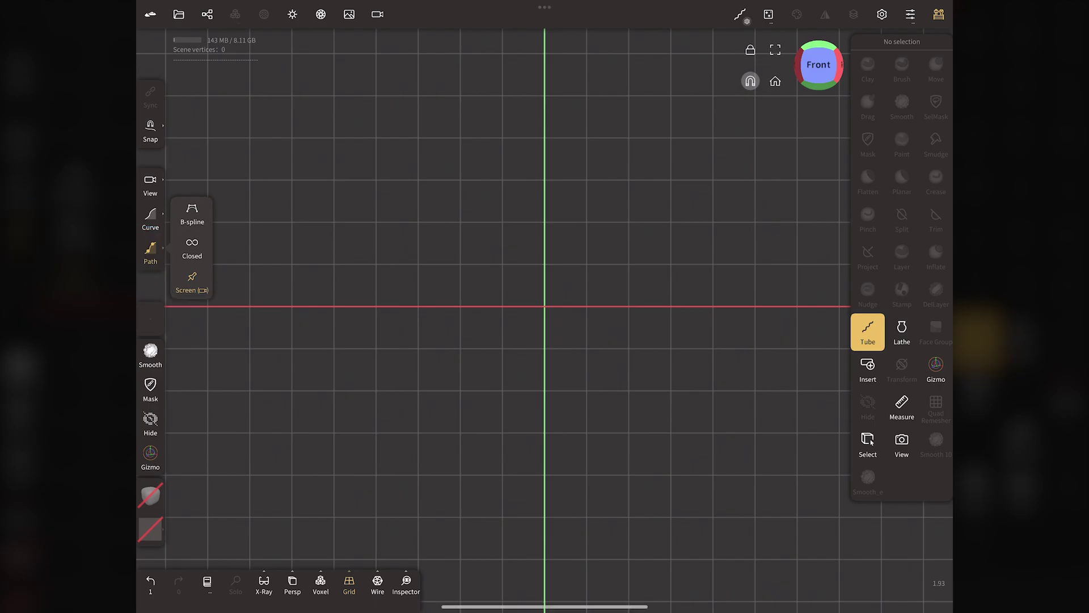
Build a two-point horizontal tube and set its radius to 0.02
click(545, 222)
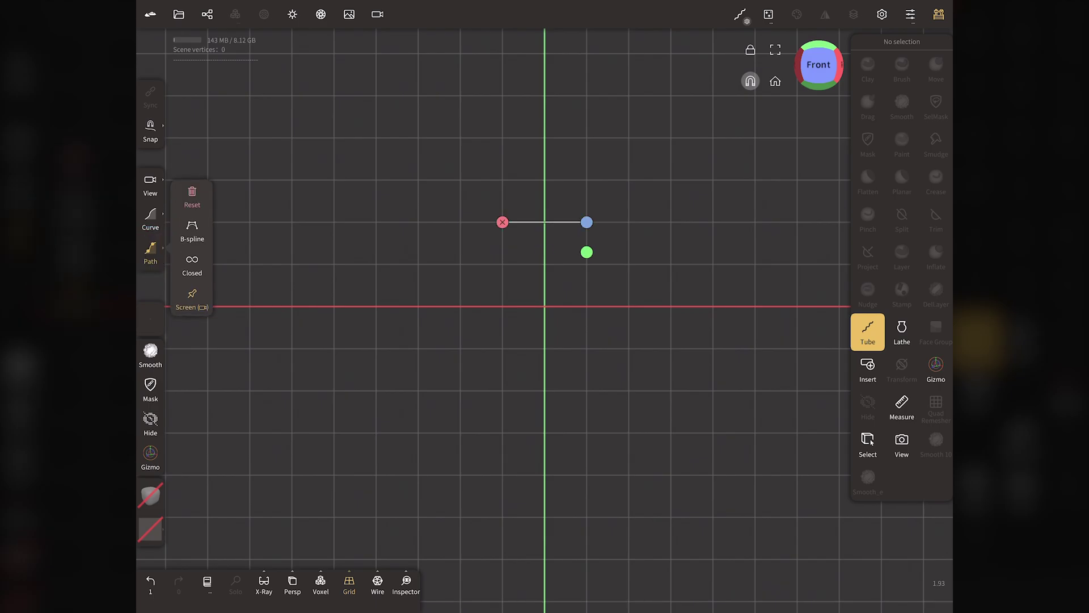
click(587, 252)
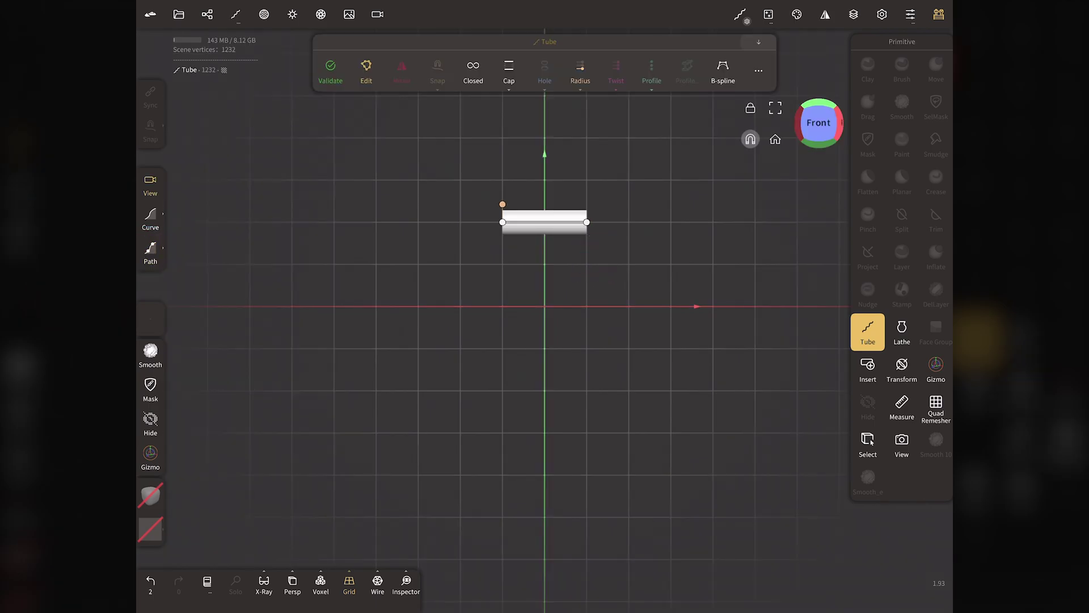
click(581, 72)
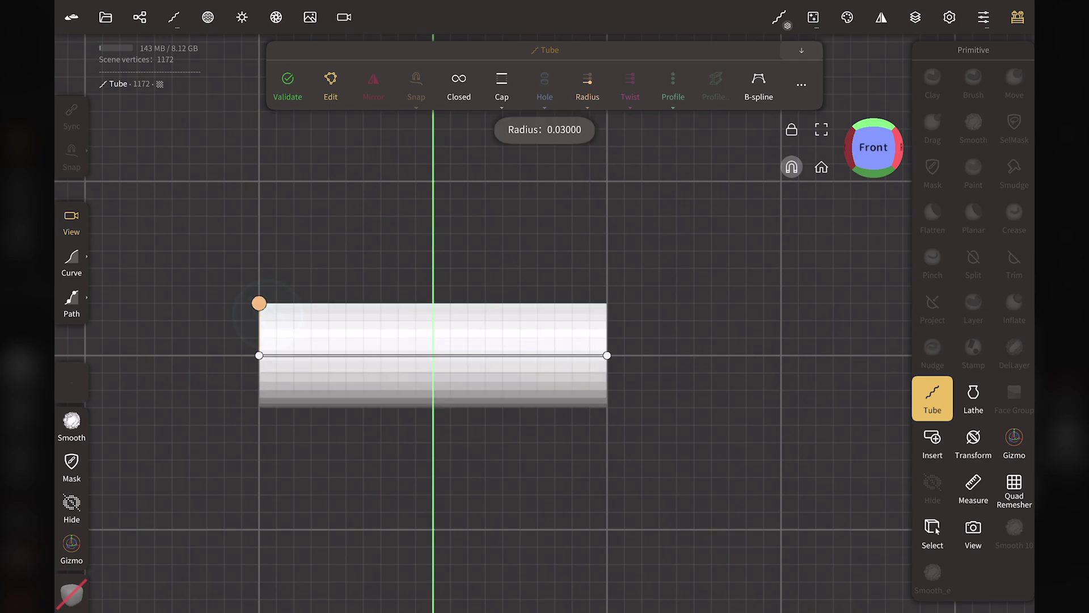
click(544, 108)
text(0.)
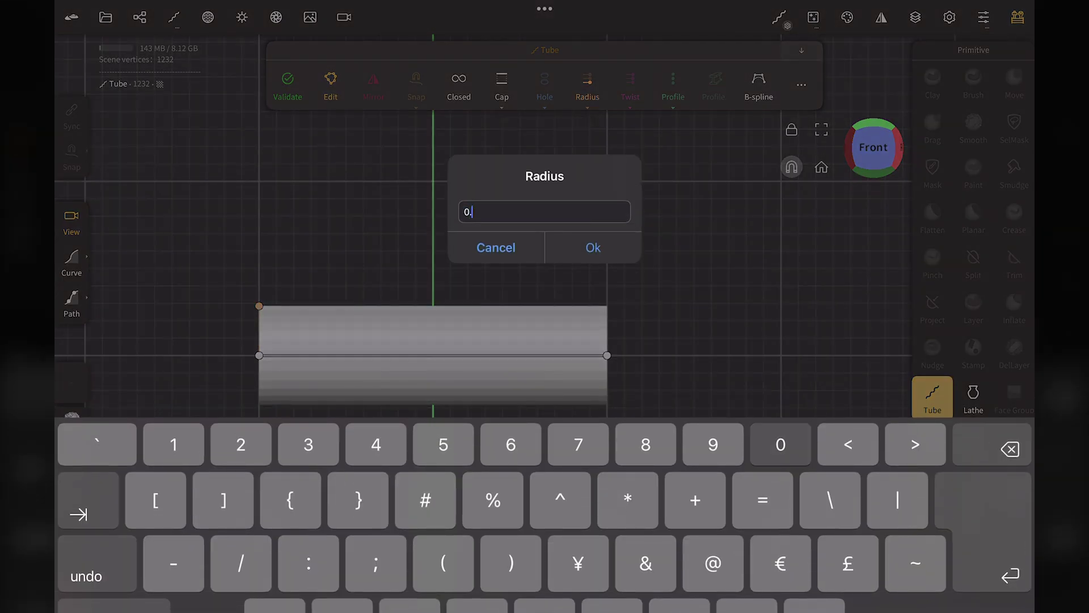
text(02)
key(Return)
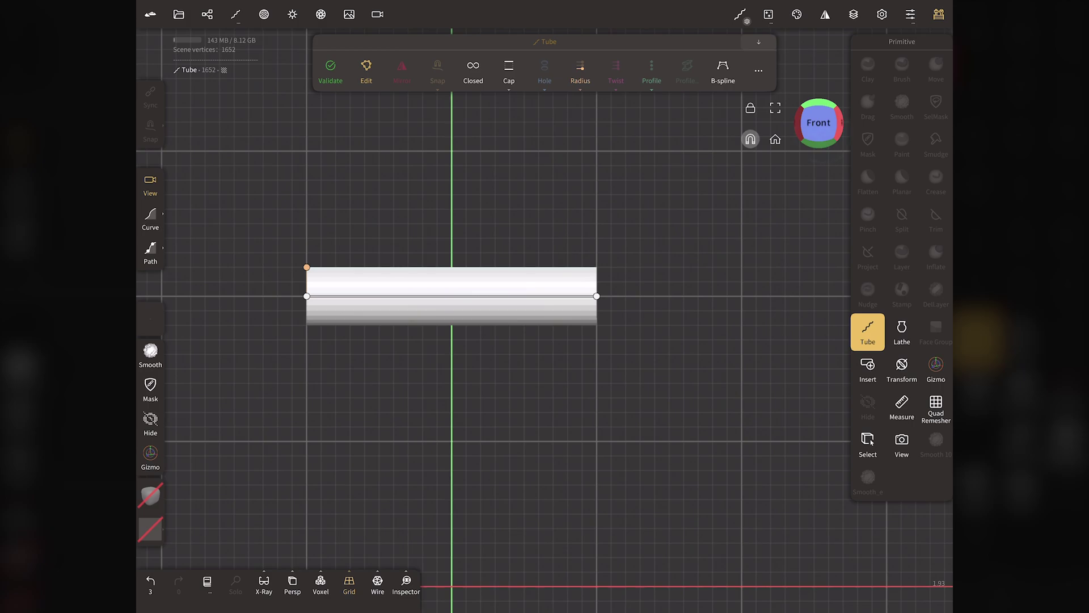
drag(681, 397, 624, 397)
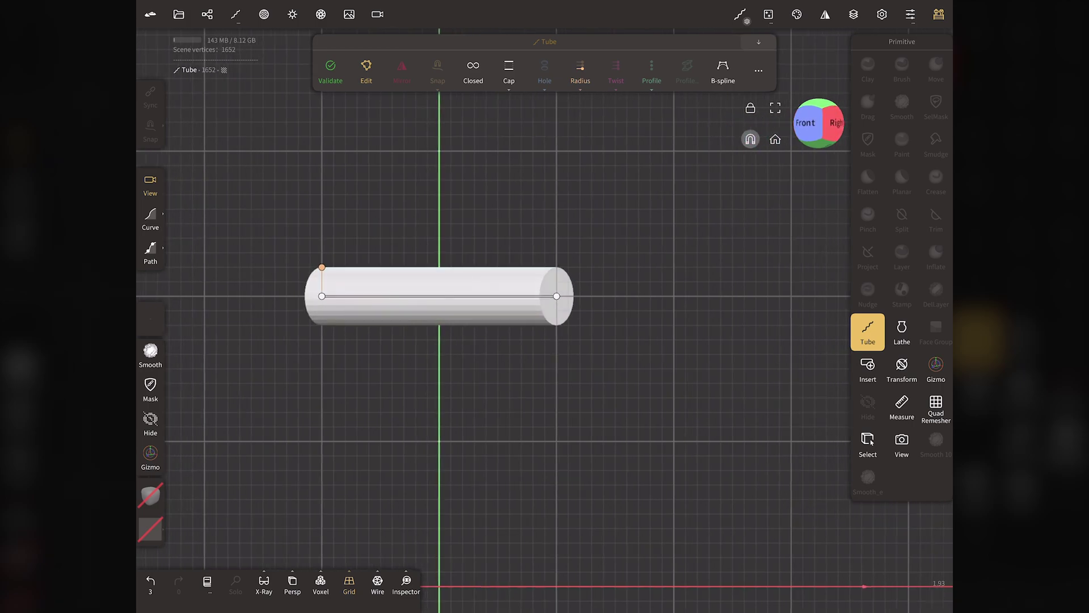
With wireframe on, set the tube to Division X 4 and unlinked Division Y 1
click(377, 582)
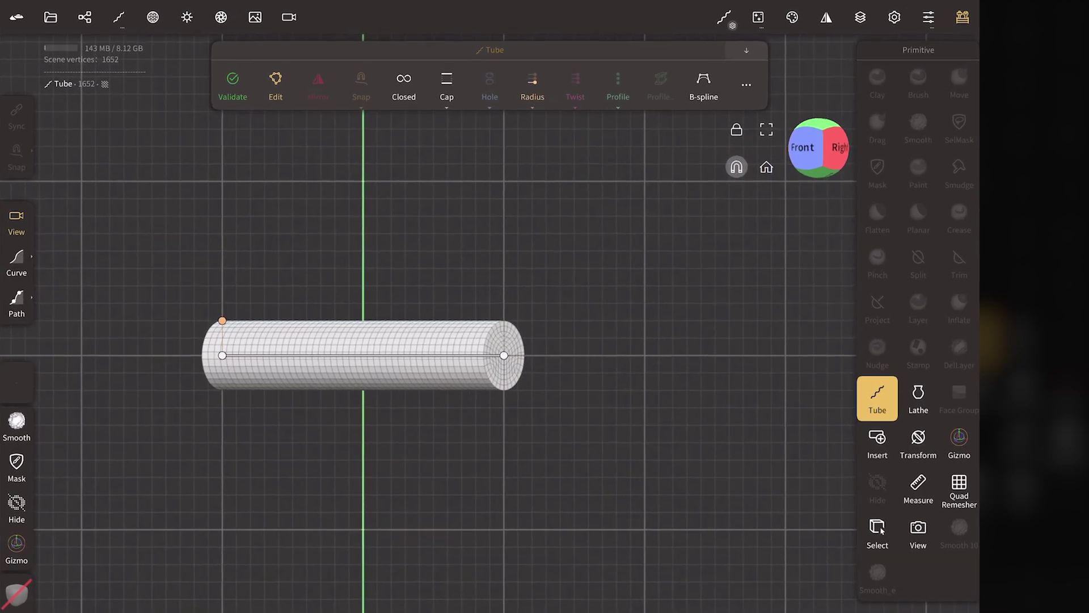
click(878, 398)
click(835, 363)
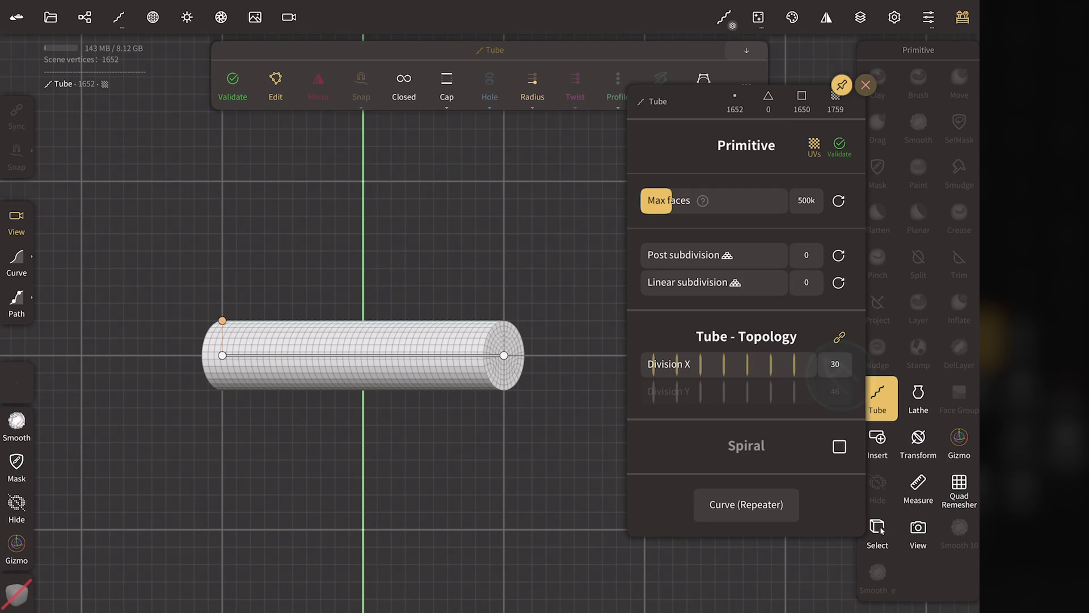
text(4)
click(537, 247)
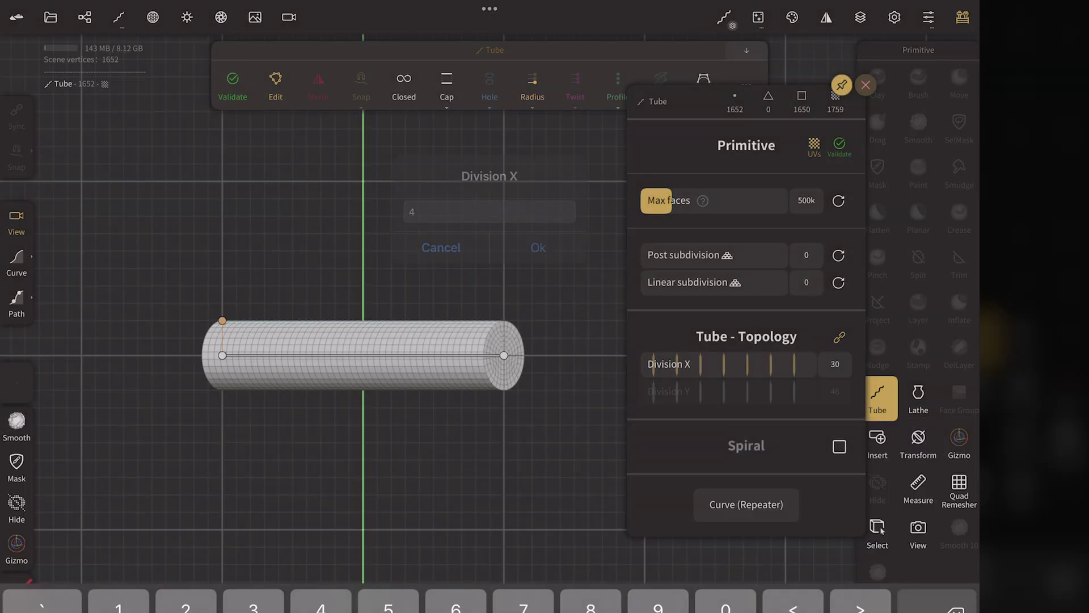
click(839, 337)
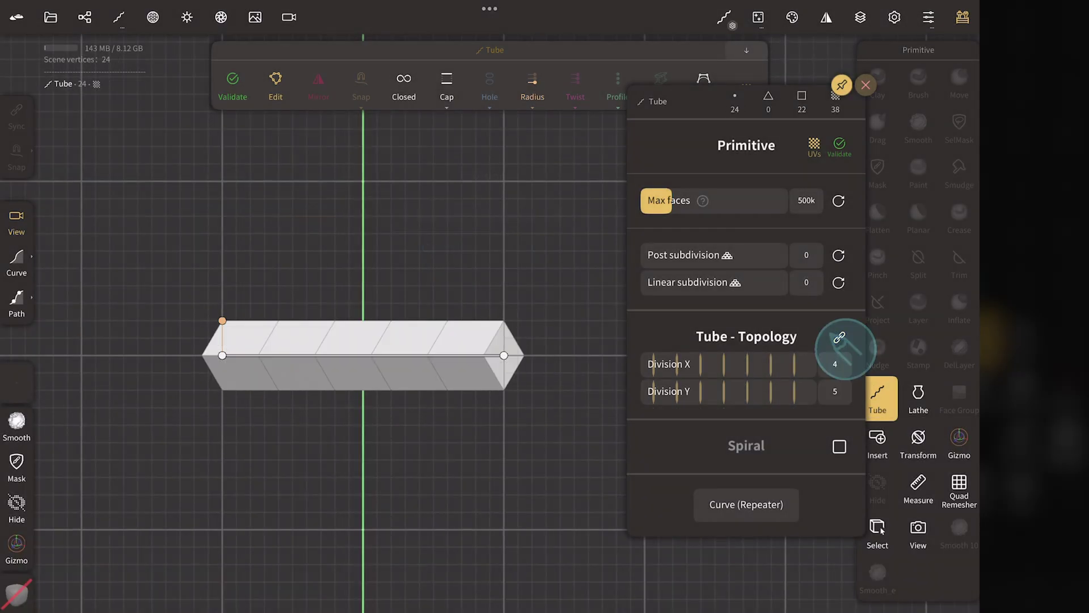
drag(749, 391, 615, 397)
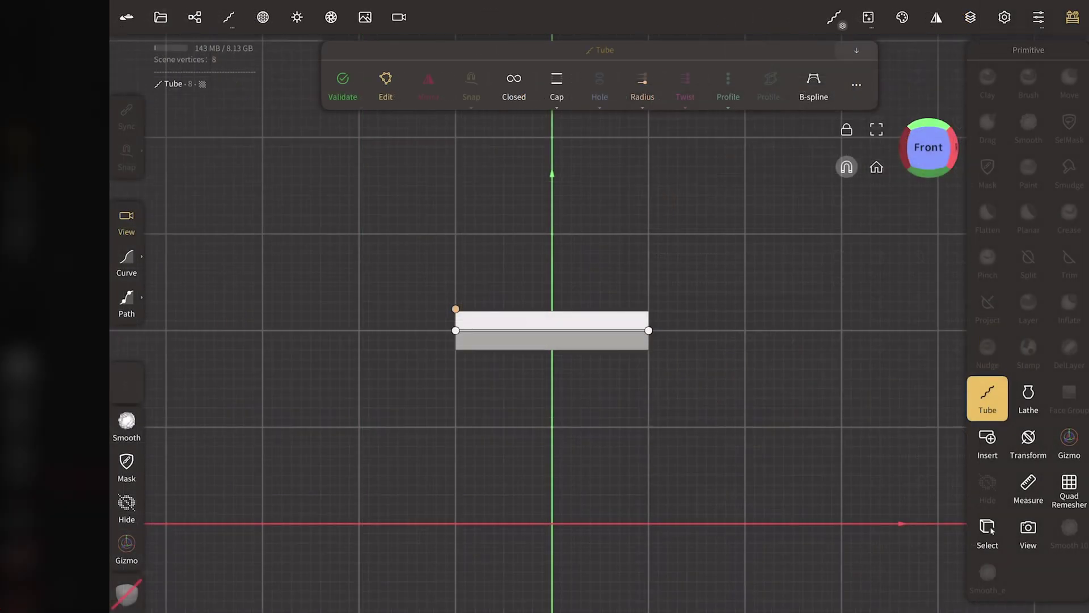
click(194, 17)
click(180, 53)
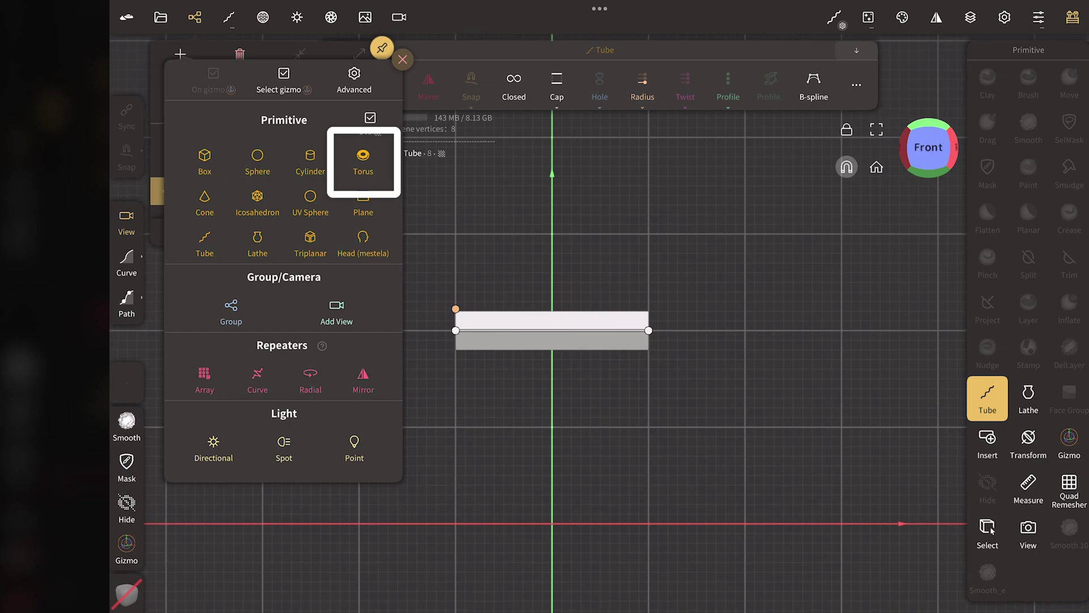
Add a torus and rotate it 90° on X to face the front
click(363, 159)
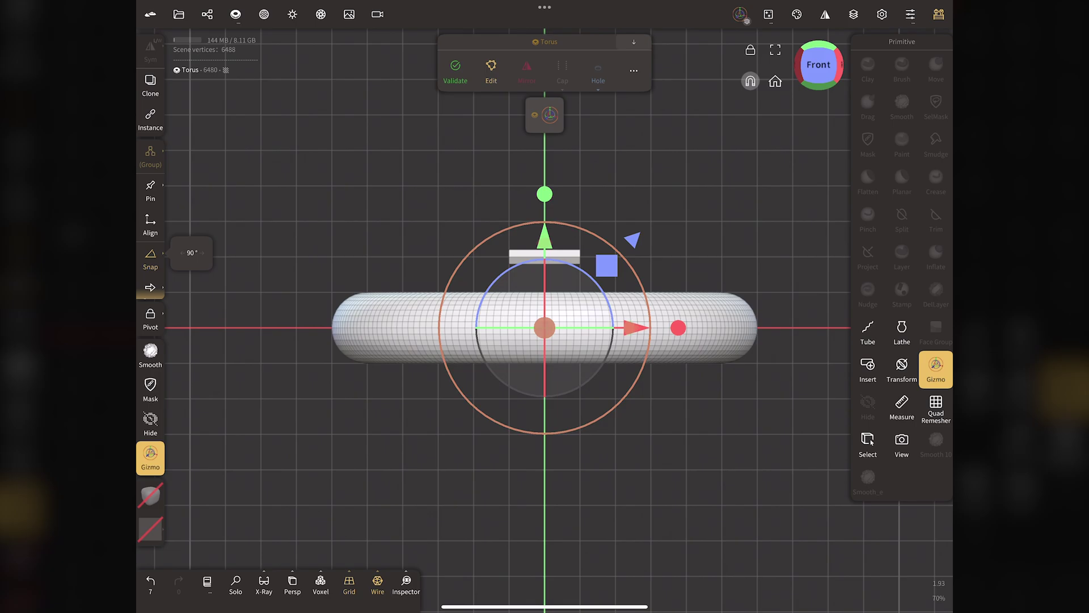
drag(544, 386, 544, 272)
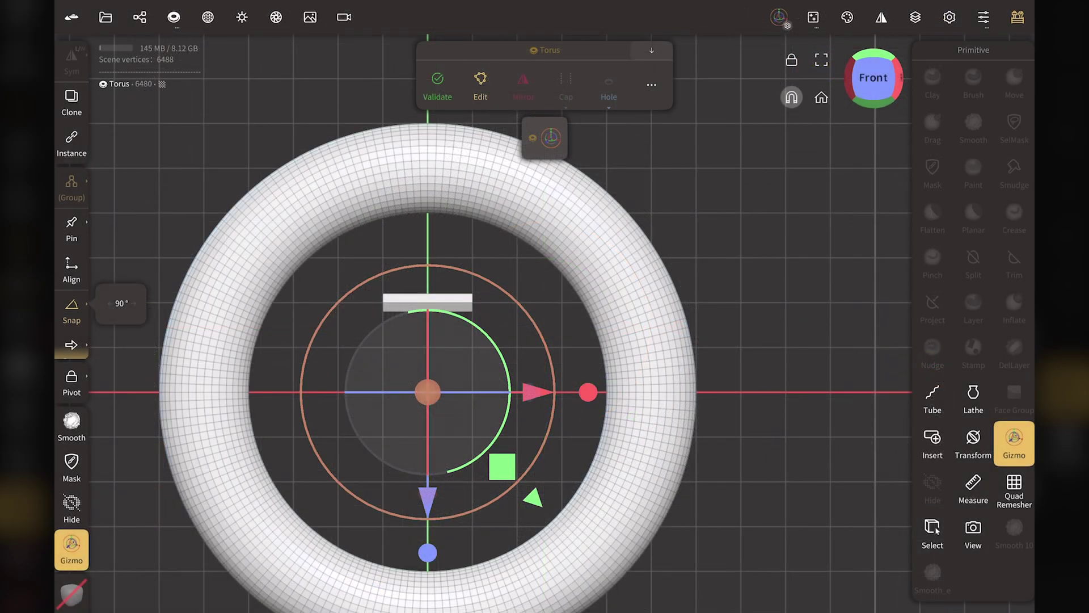
click(538, 138)
Set the torus to Outer radius 0.05, Inner radius 0.02 and Angle 90°
click(651, 85)
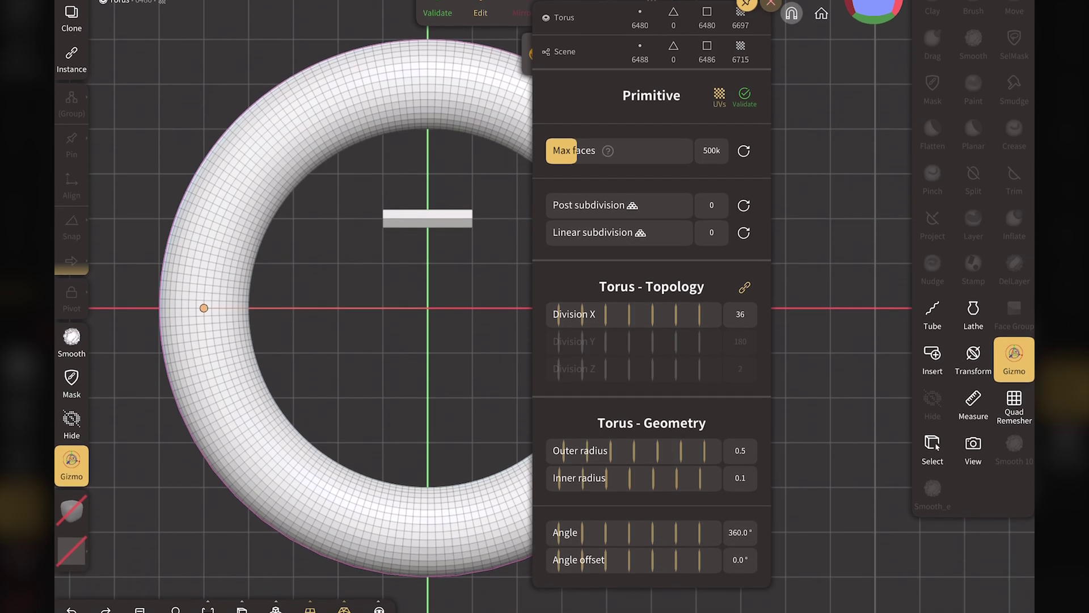
click(746, 457)
text(0.0)
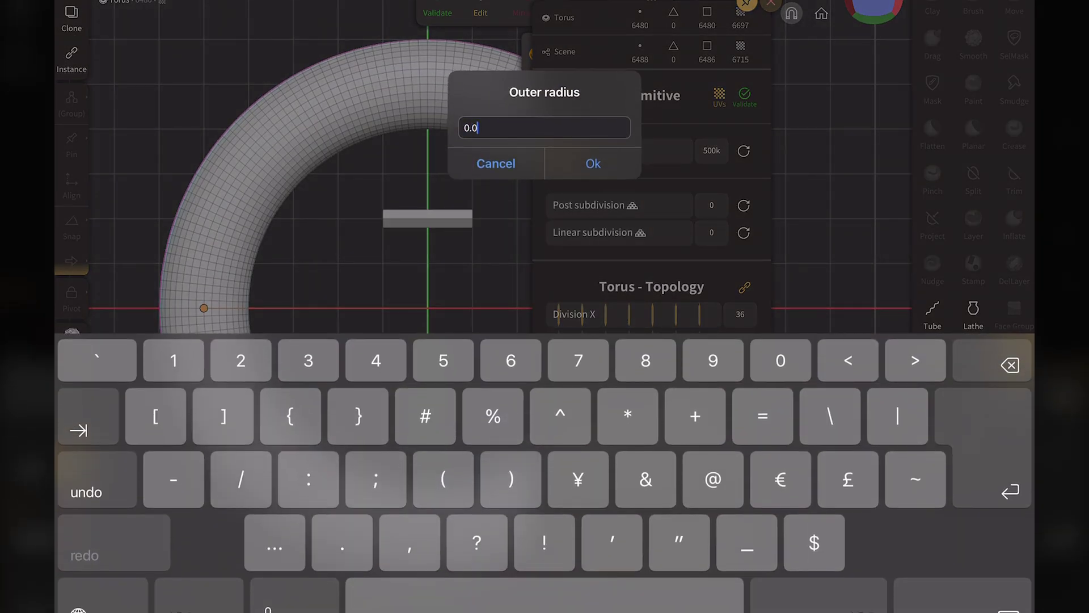
text(5)
key(Return)
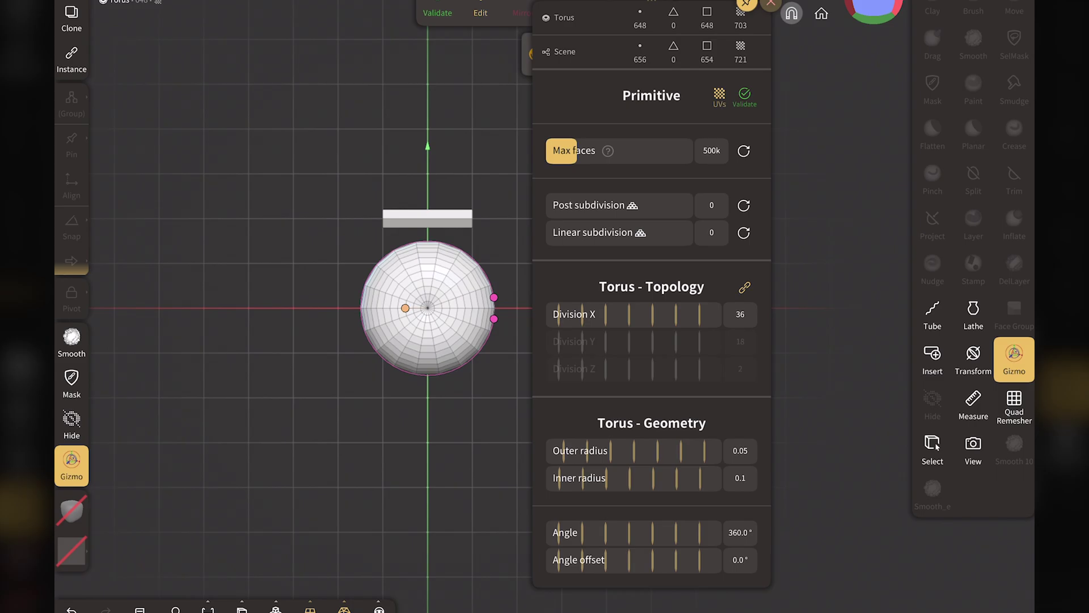
click(740, 479)
text(0)
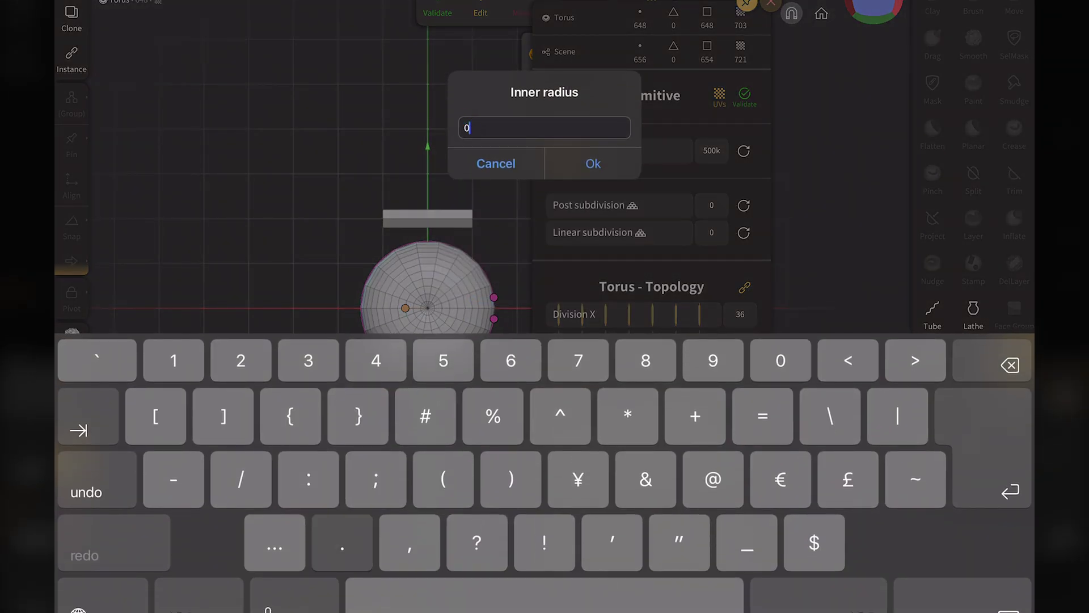
text(.02)
key(Return)
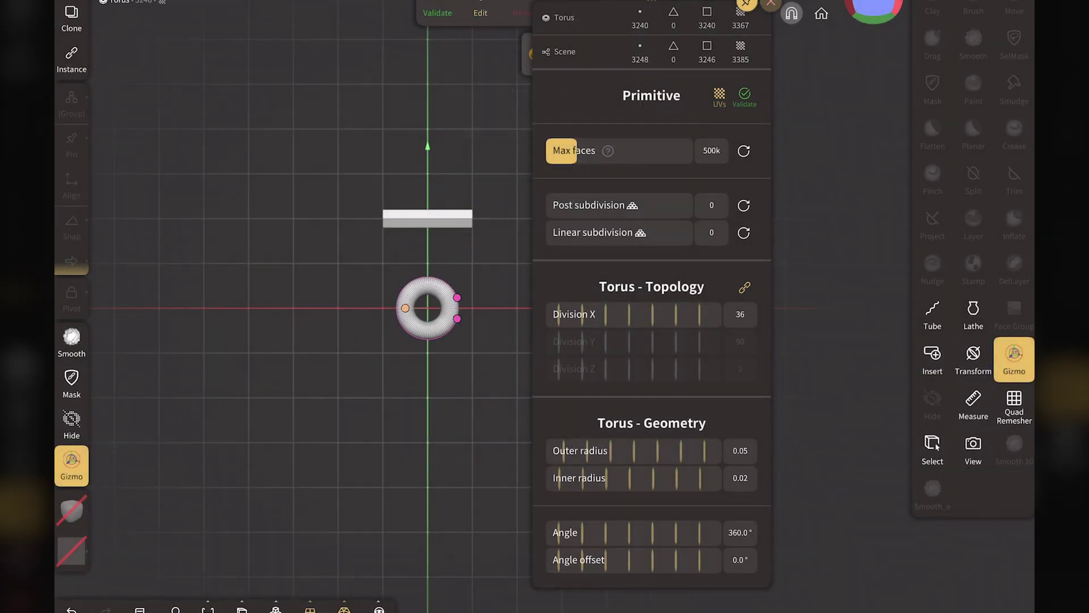
double_click(428, 308)
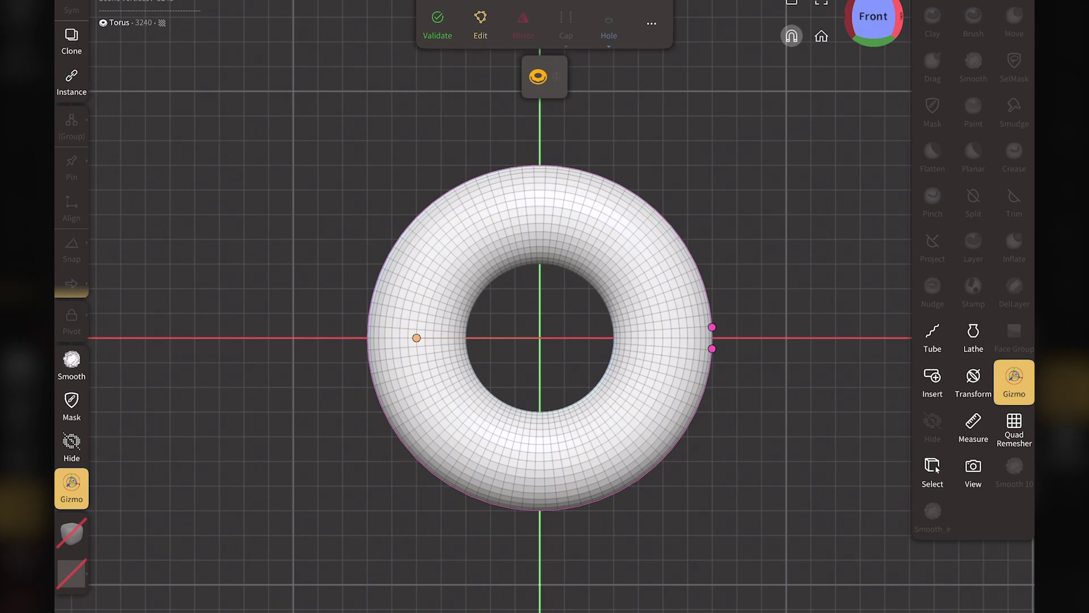
click(712, 348)
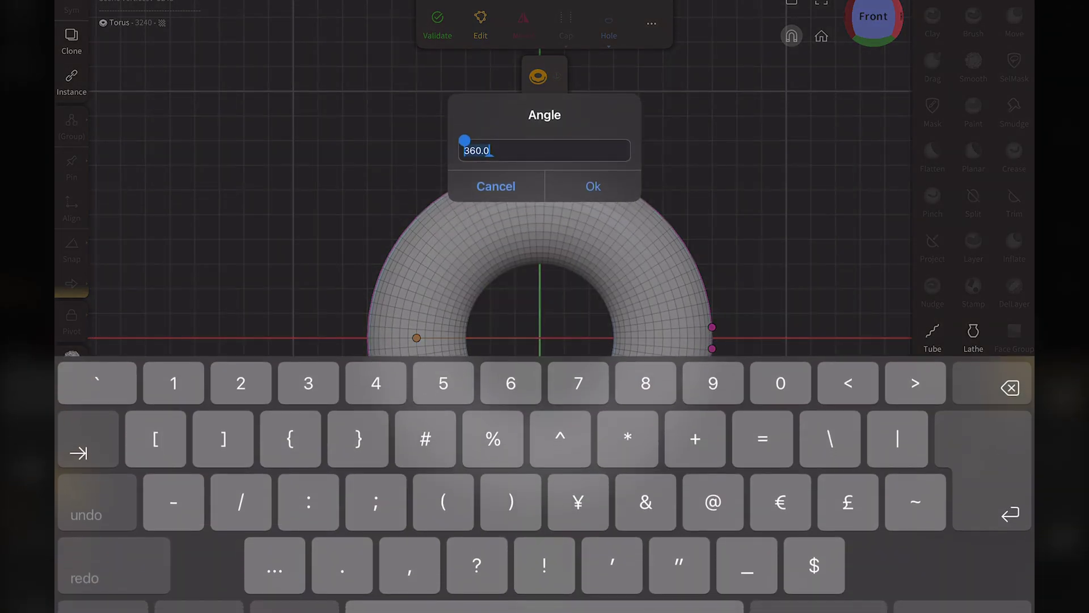
text(90)
click(593, 186)
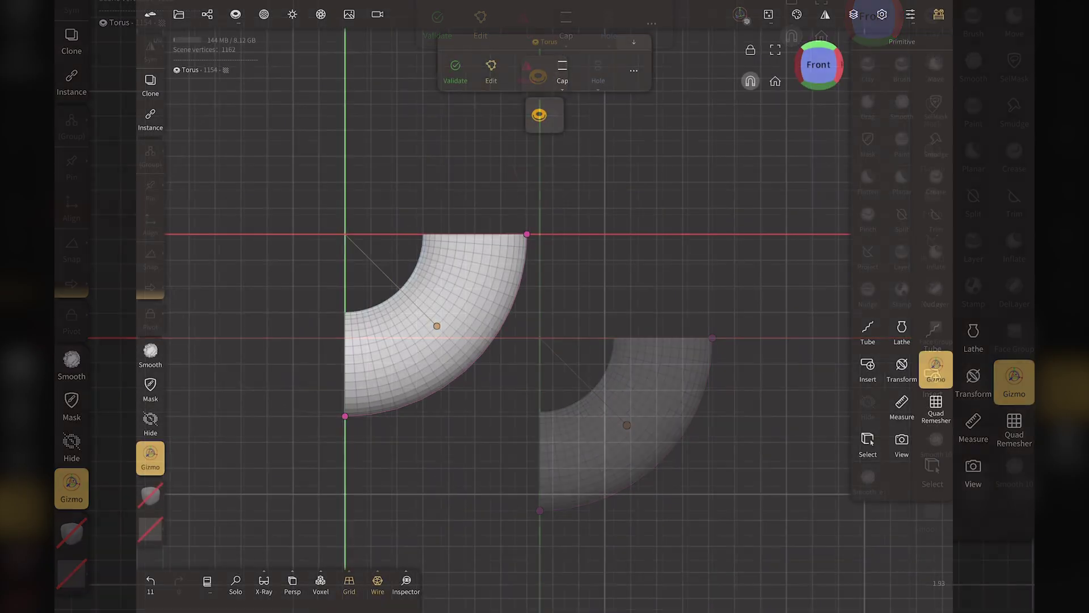
Give the quarter-torus arc Division X 4 and an unlinked Division Y of 60
click(492, 71)
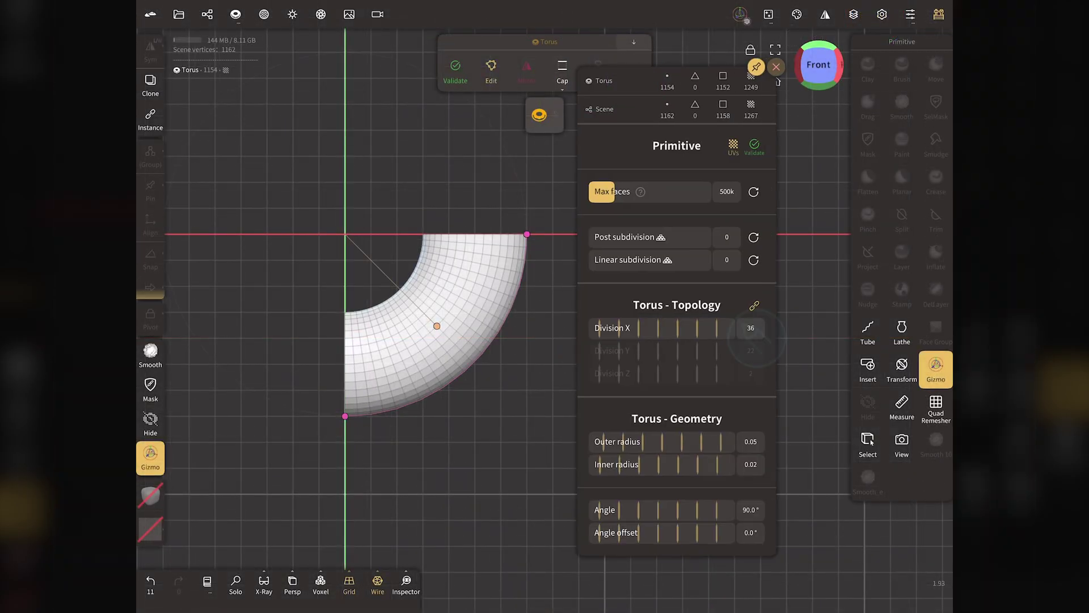
click(751, 328)
text(4)
click(504, 205)
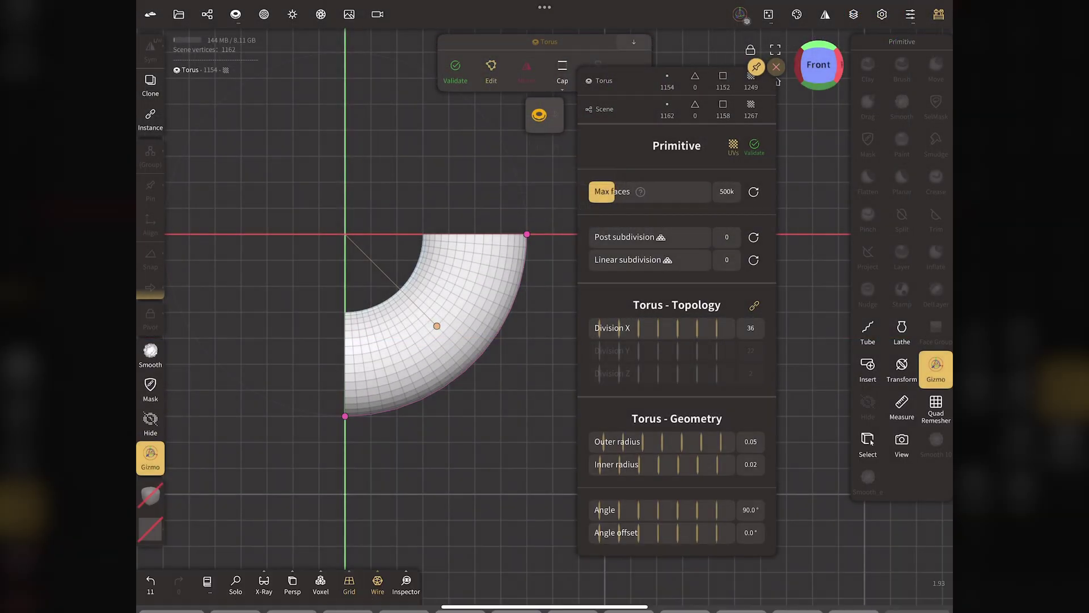
click(754, 305)
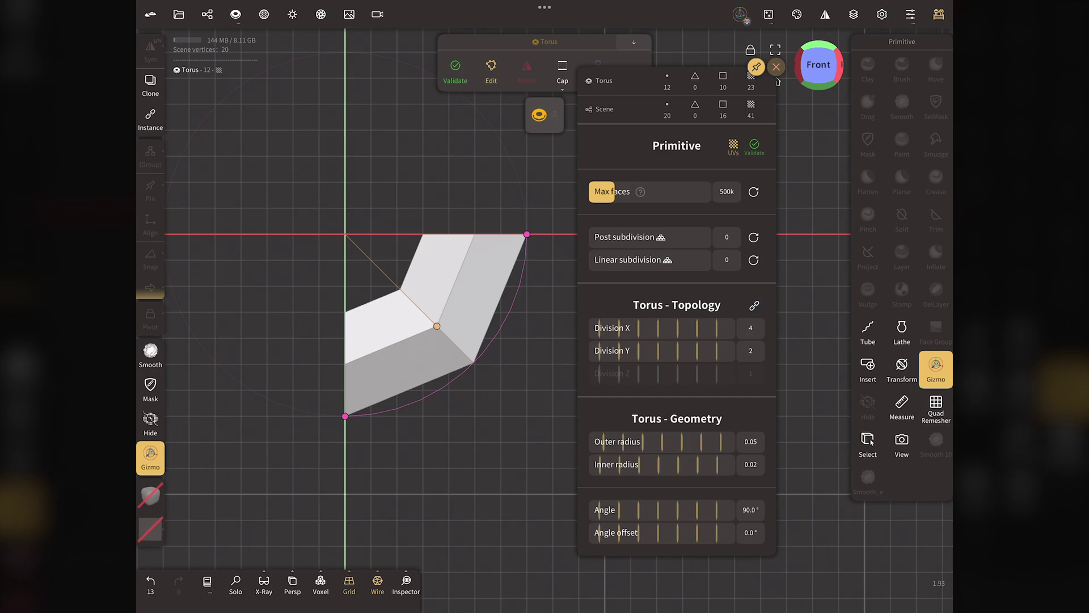
drag(676, 358, 755, 360)
drag(674, 362, 775, 380)
drag(685, 366, 746, 372)
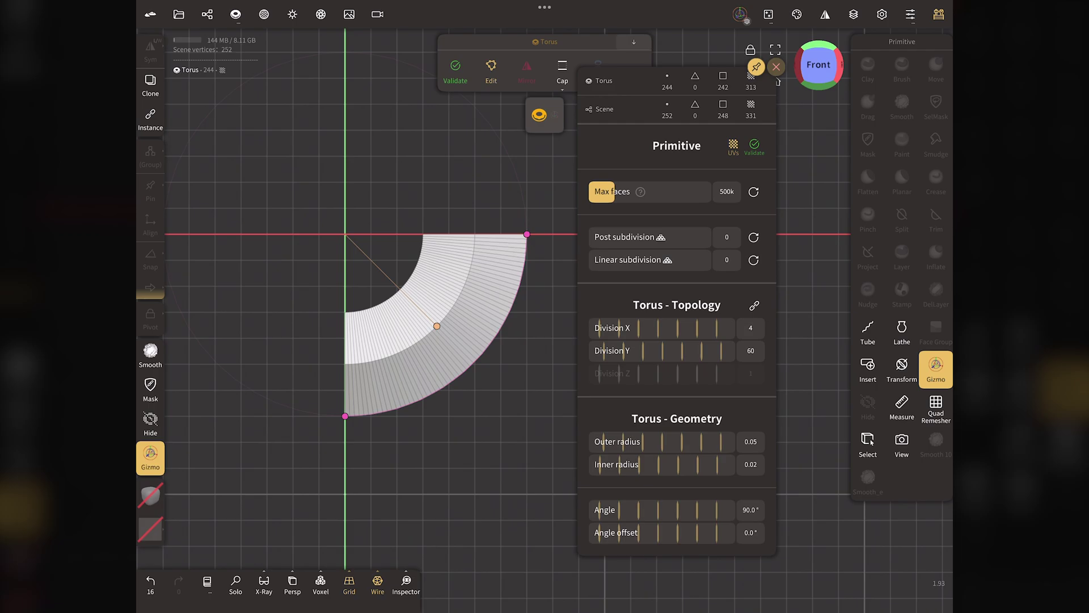
scroll(545, 307, down, 3)
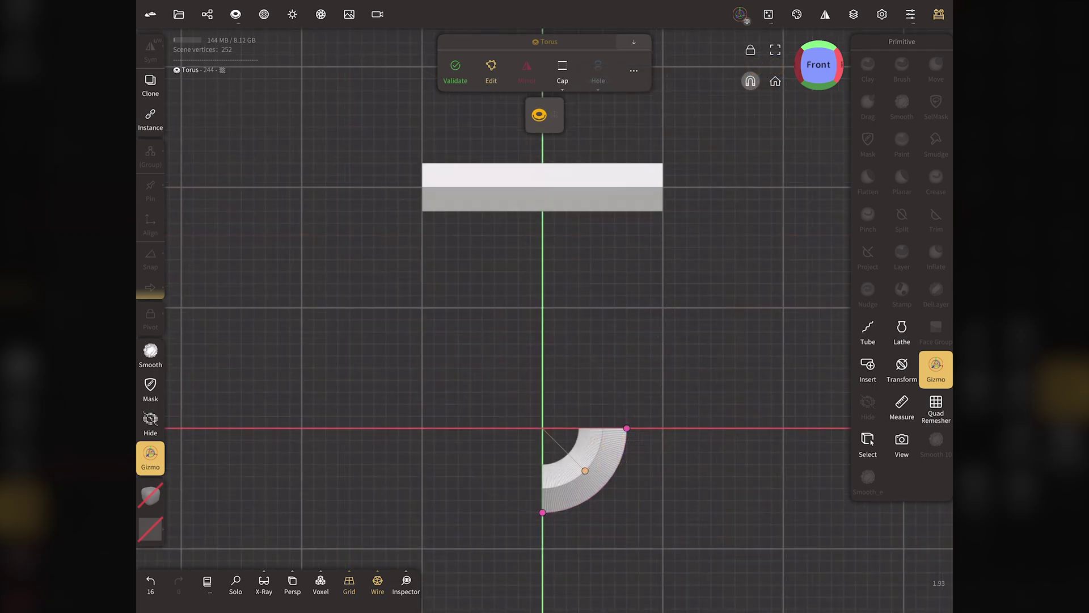
Rotate the quarter arc 90° and move it up and left onto the top bar's left end
click(539, 115)
mouse_move(607, 397)
mouse_down()
mouse_move(567, 363)
mouse_move(478, 402)
mouse_up()
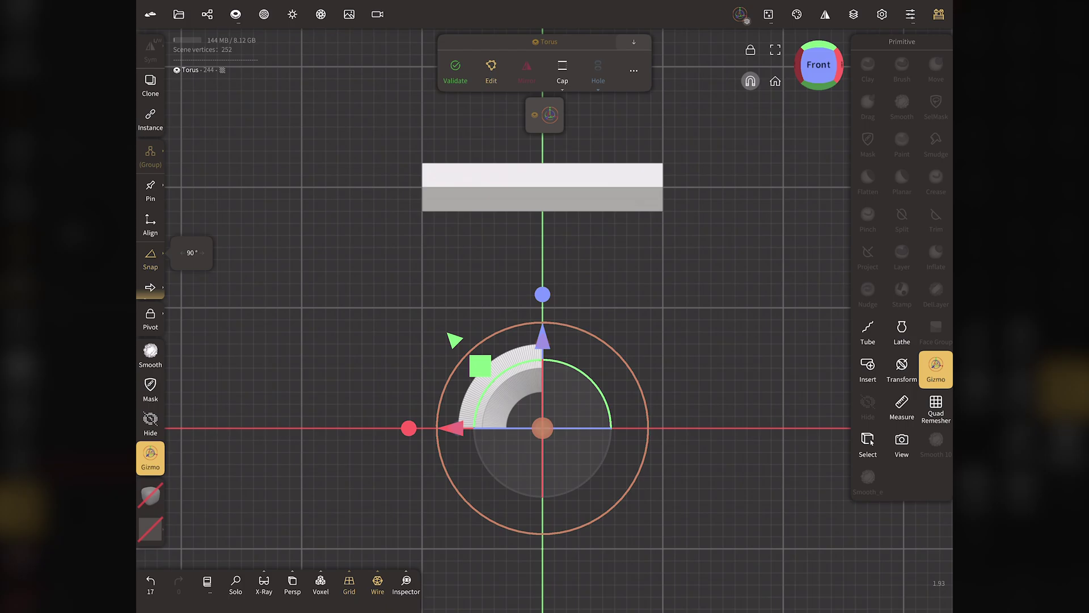
drag(127, 181, 127, 169)
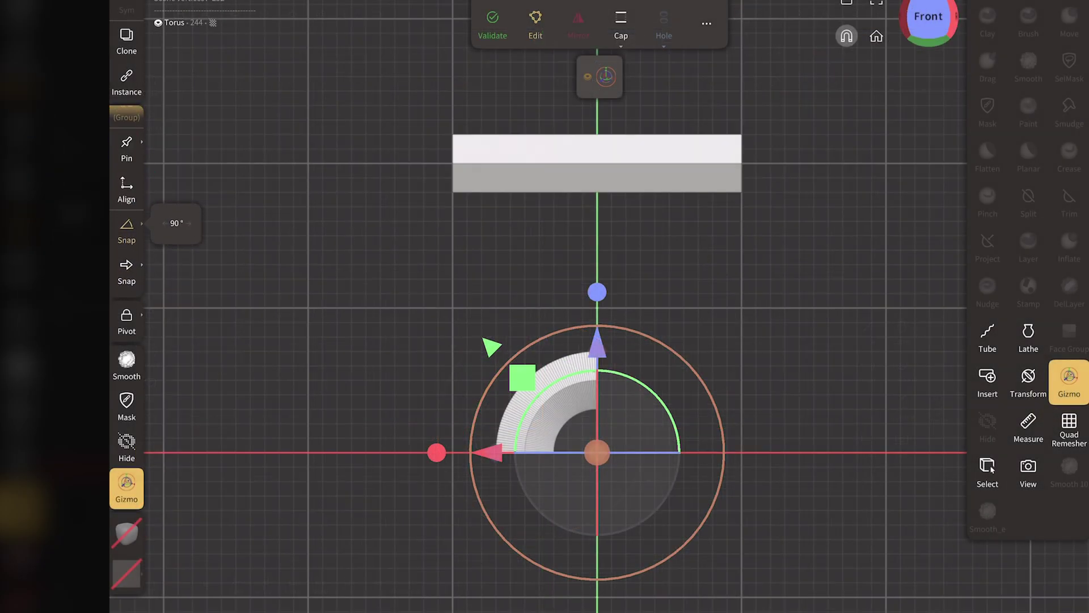
click(126, 273)
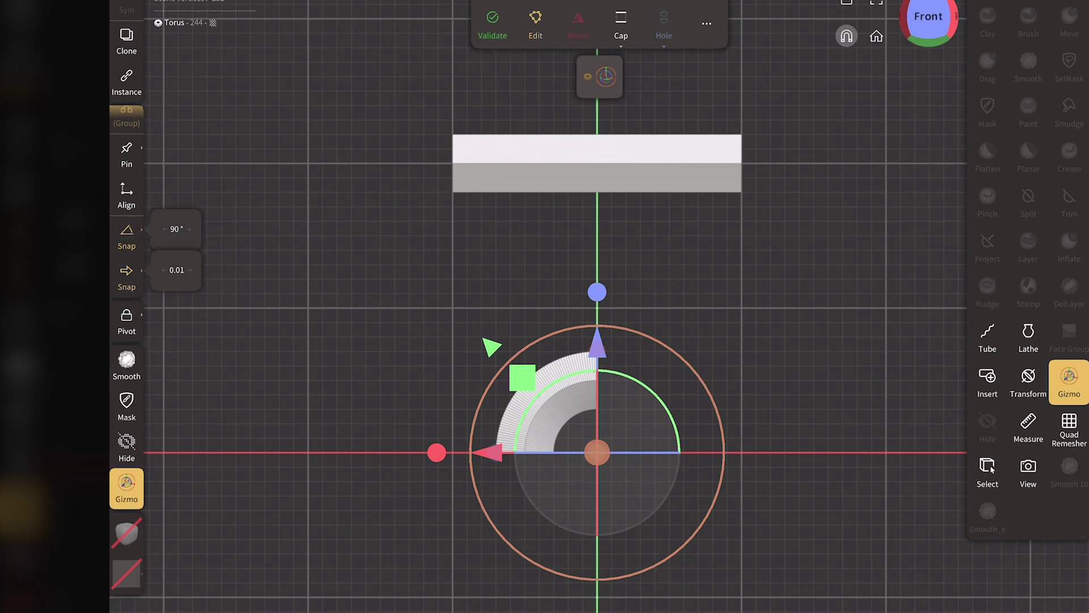
drag(597, 343, 597, 128)
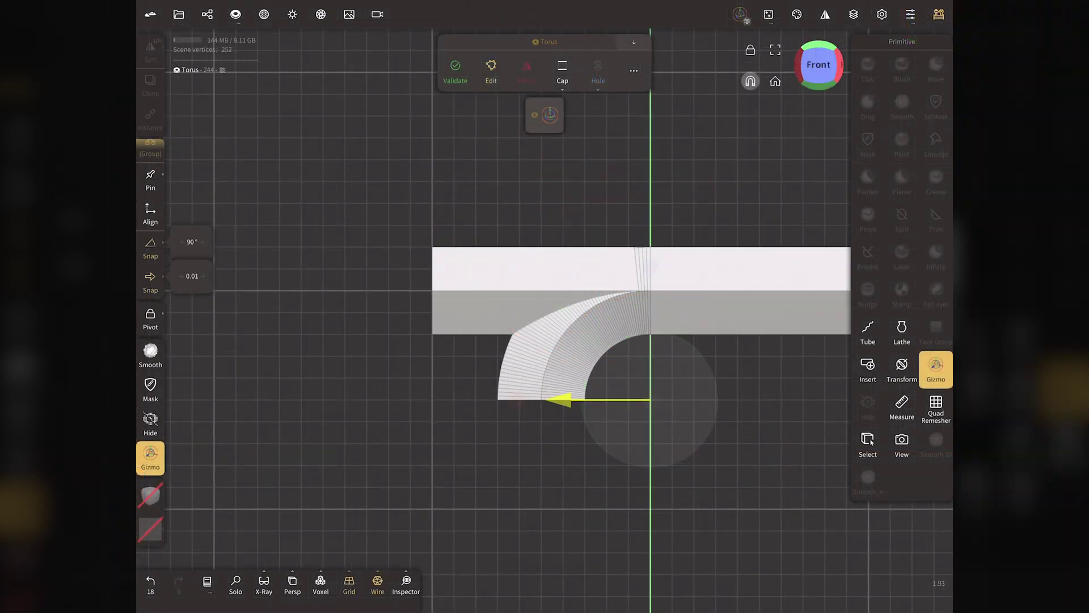
drag(560, 400, 341, 400)
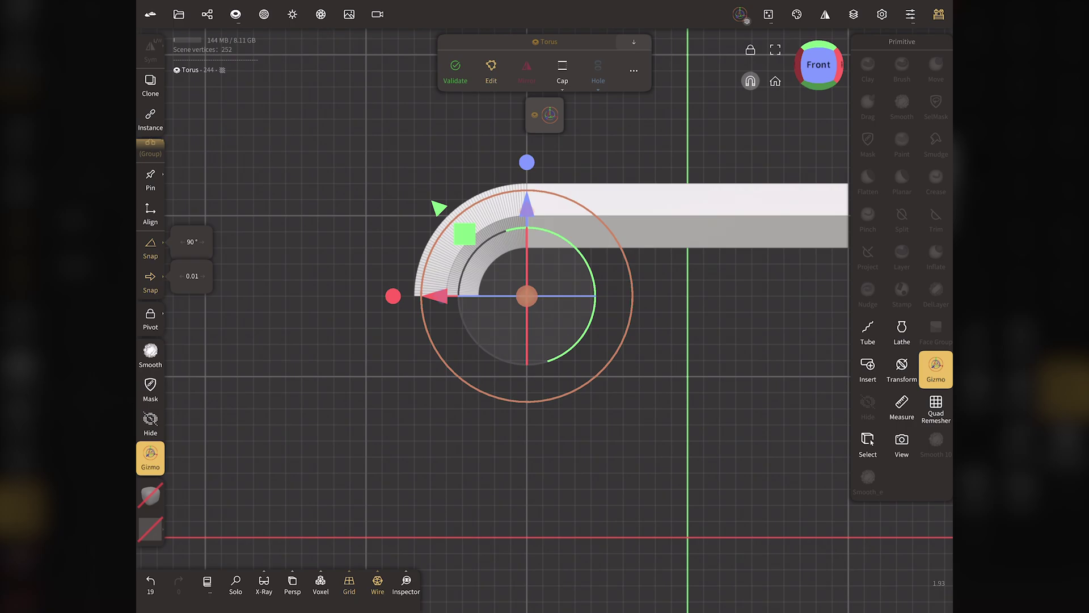
Clone the arc, rotate the copy 90° and set it below as a mirrored half-ring
click(151, 86)
drag(527, 204, 527, 333)
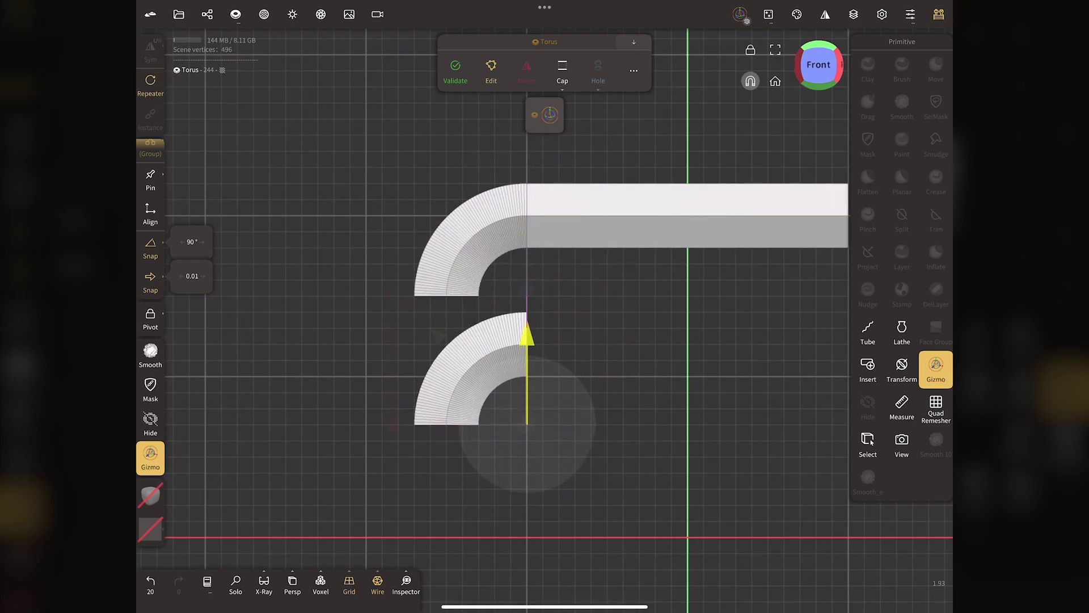
drag(595, 424, 527, 356)
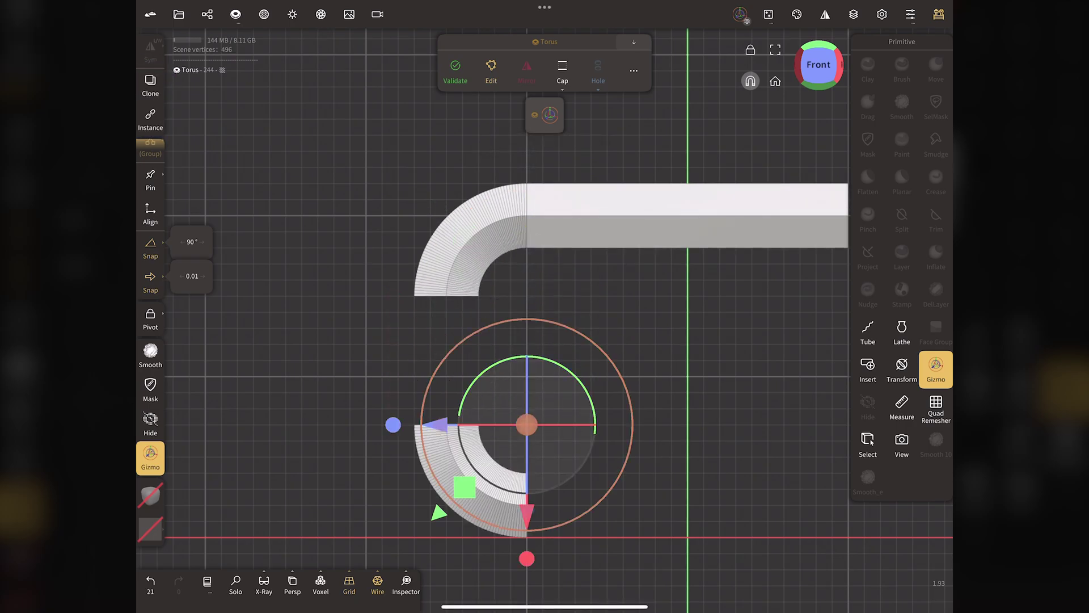
drag(527, 510, 527, 386)
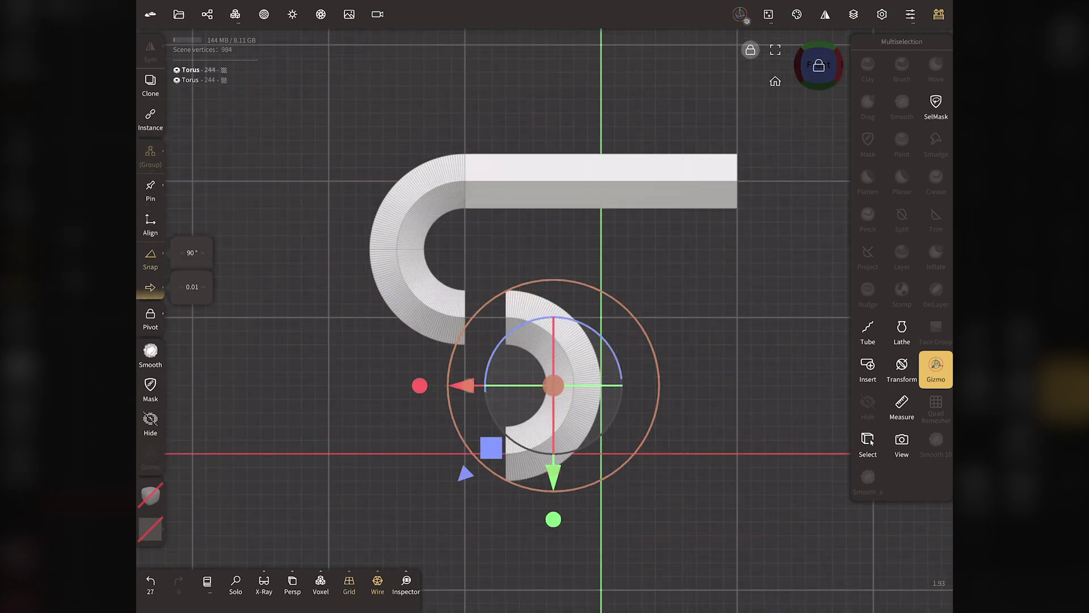
click(624, 180)
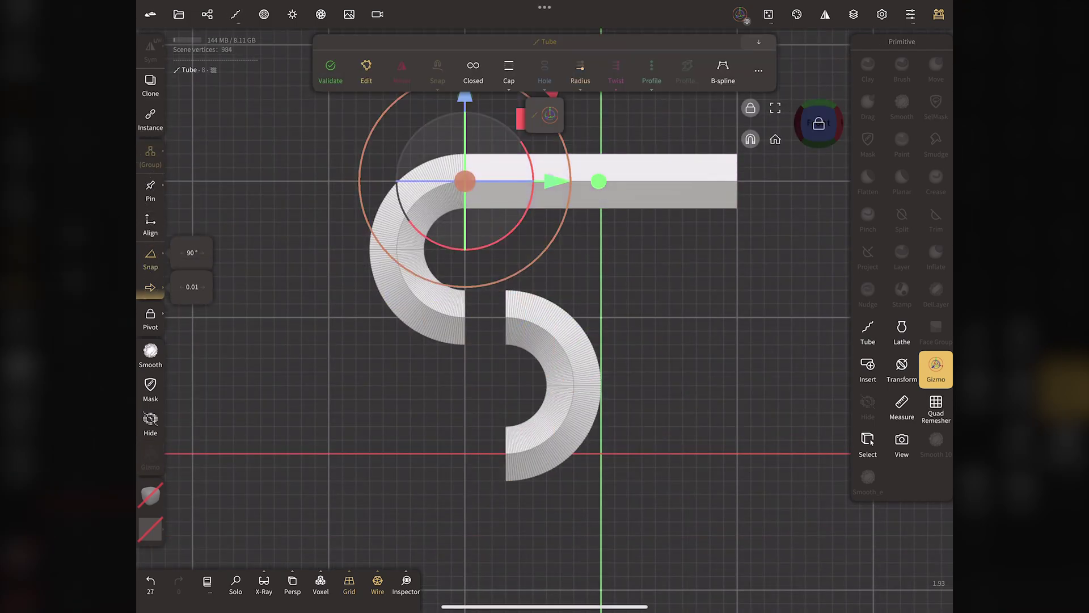
Shorten the top bar by dragging its end point left, then recentre its pivot
click(868, 332)
drag(737, 180, 588, 181)
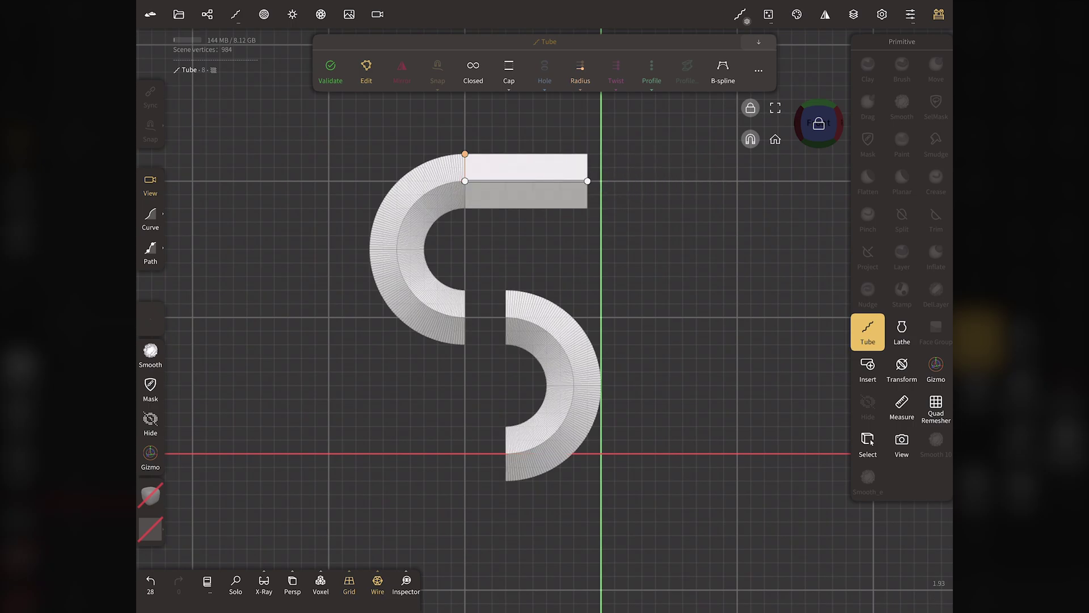
click(936, 369)
click(151, 318)
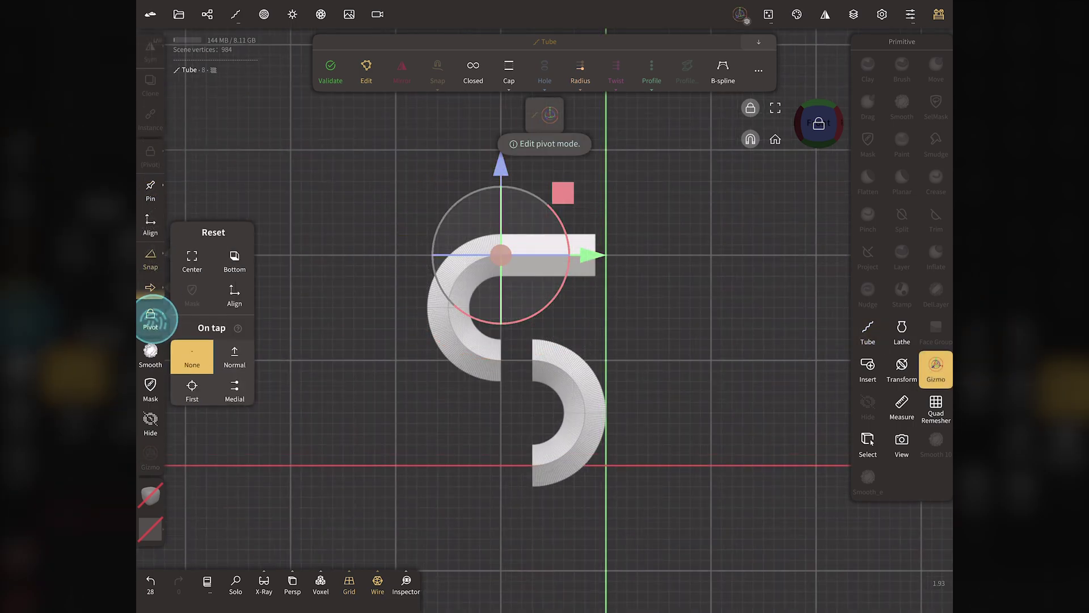
click(192, 258)
click(234, 295)
click(150, 316)
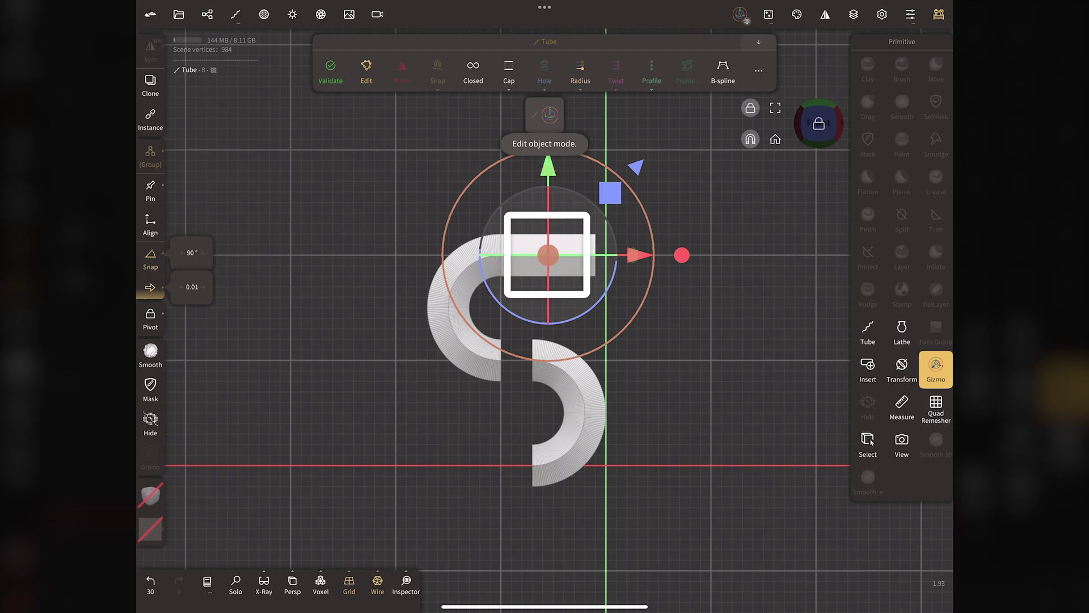
Clone the bar and slide the copy down and left to close the S's bottom
click(149, 83)
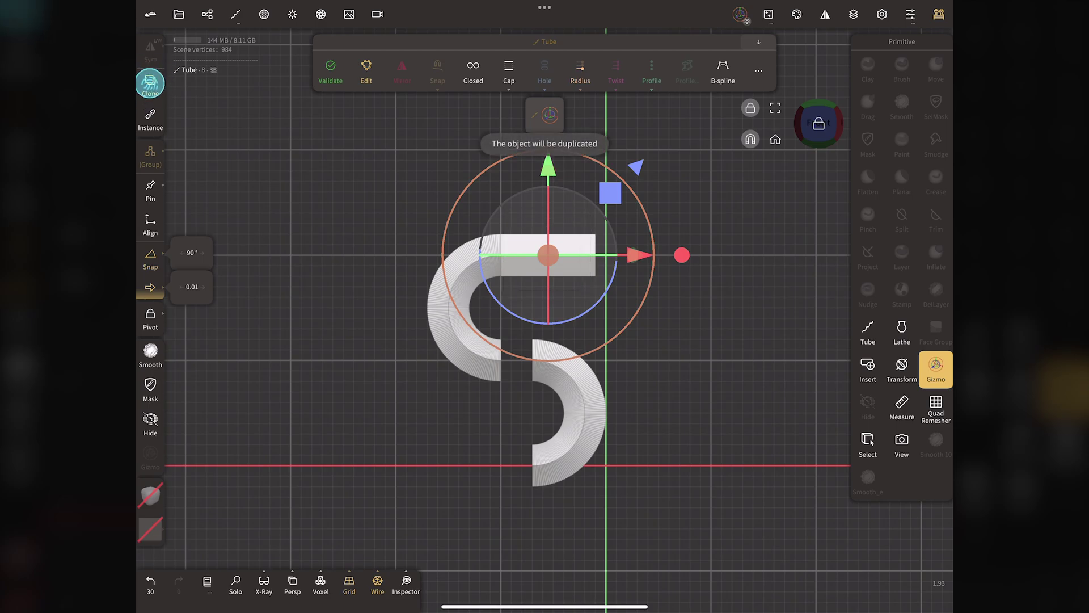
drag(548, 167, 549, 377)
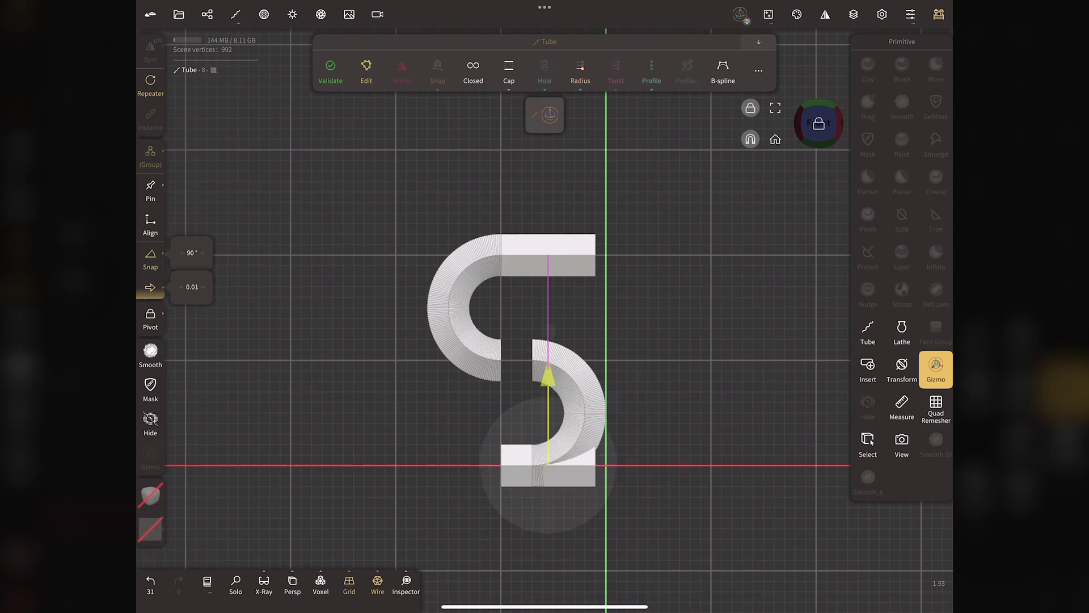
drag(635, 466, 575, 466)
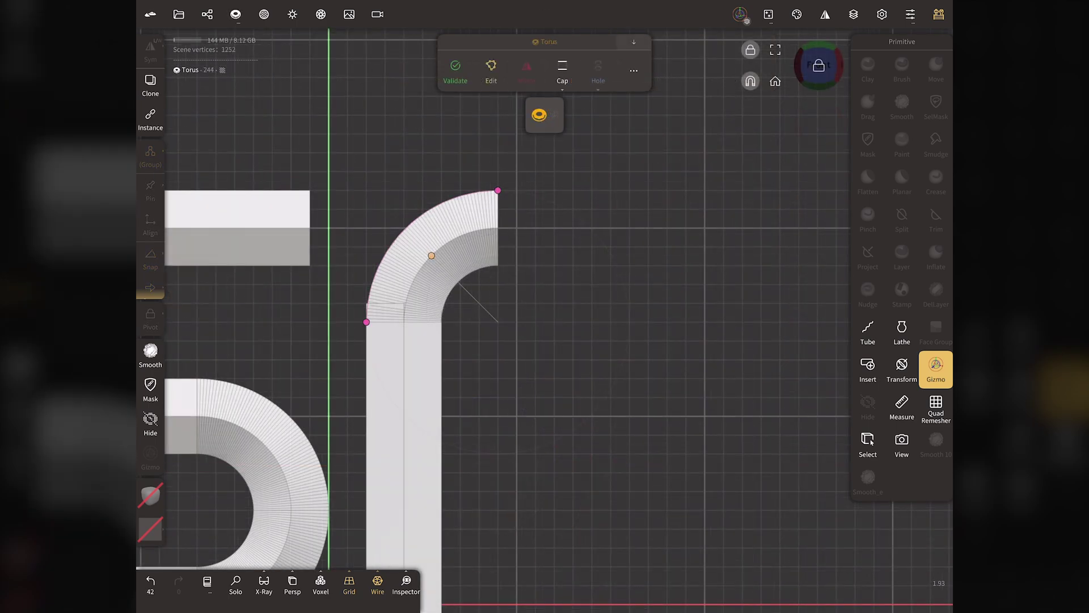
Set the torus elbow's outer radius to 0.03
click(634, 70)
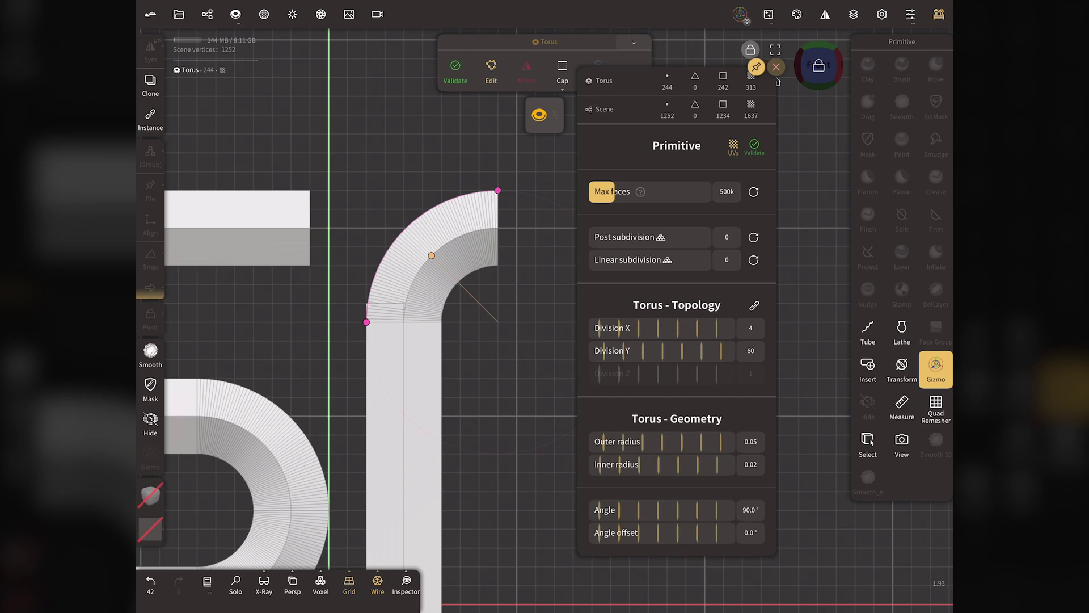
click(750, 441)
text(0)
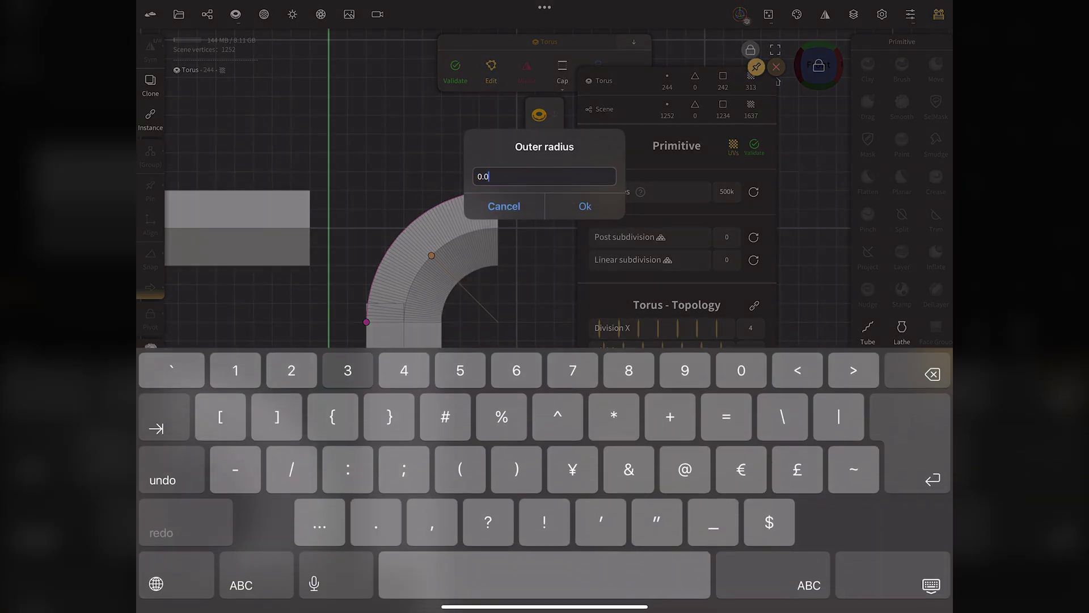
text(3)
click(584, 206)
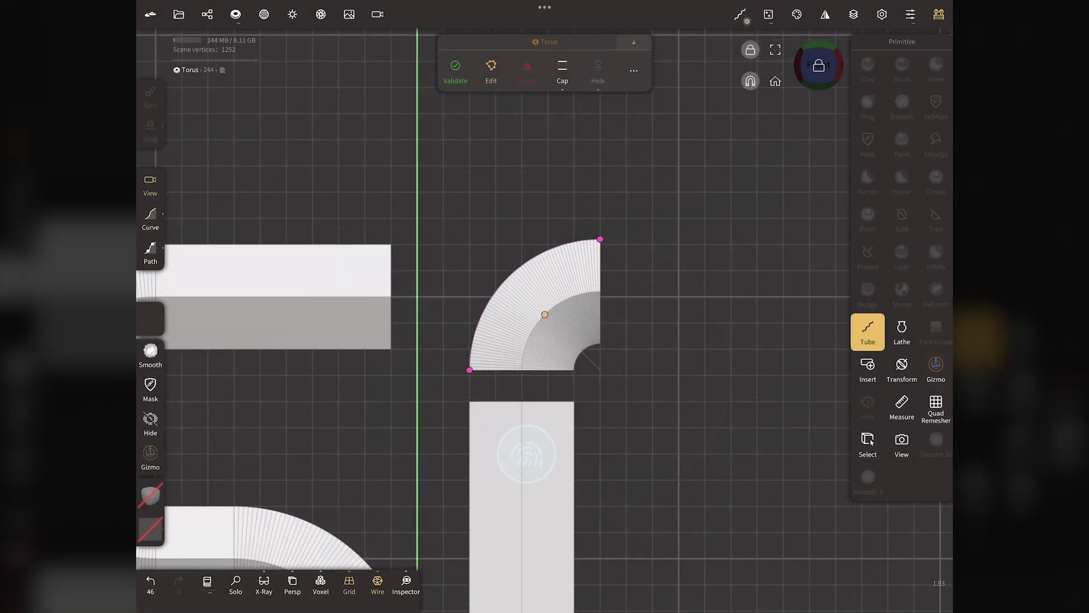
Extend the vertical bar's top up to meet the torus elbow
click(527, 454)
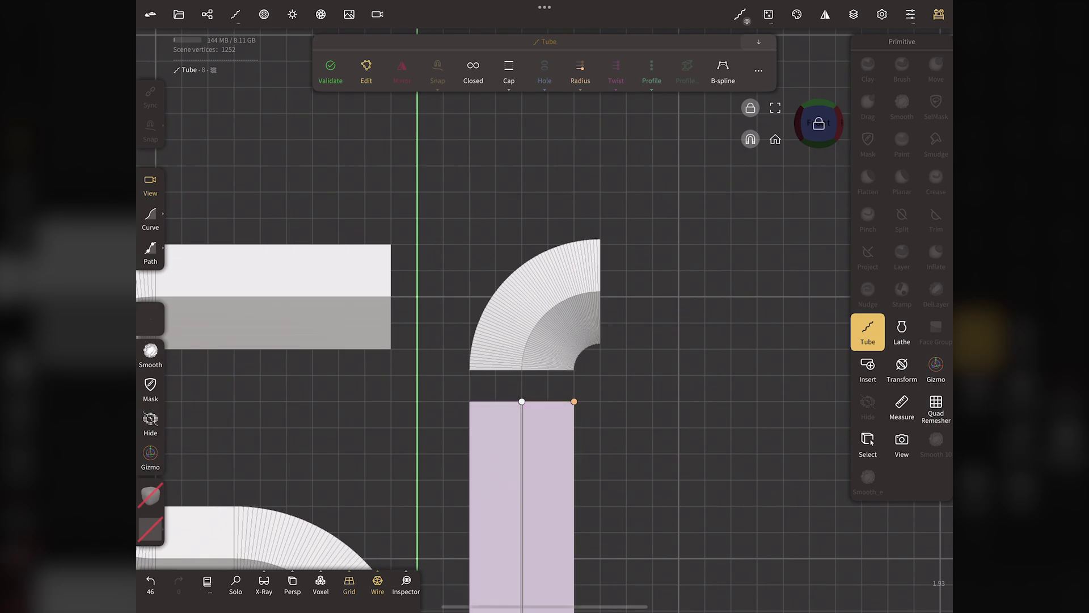
drag(529, 421, 528, 395)
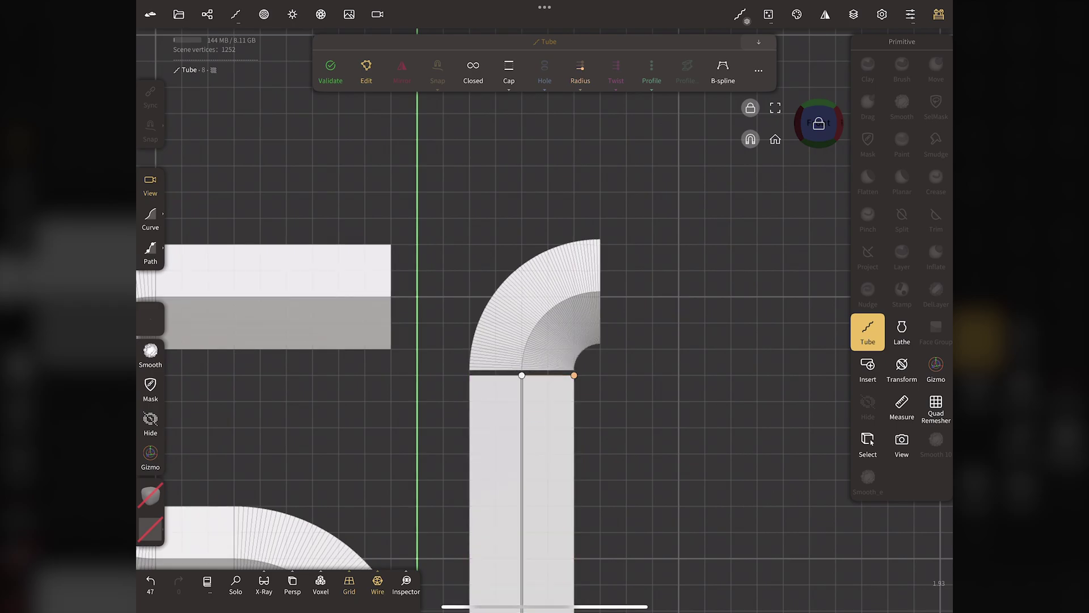
scroll(406, 377, up, 5)
scroll(346, 329, up, 2)
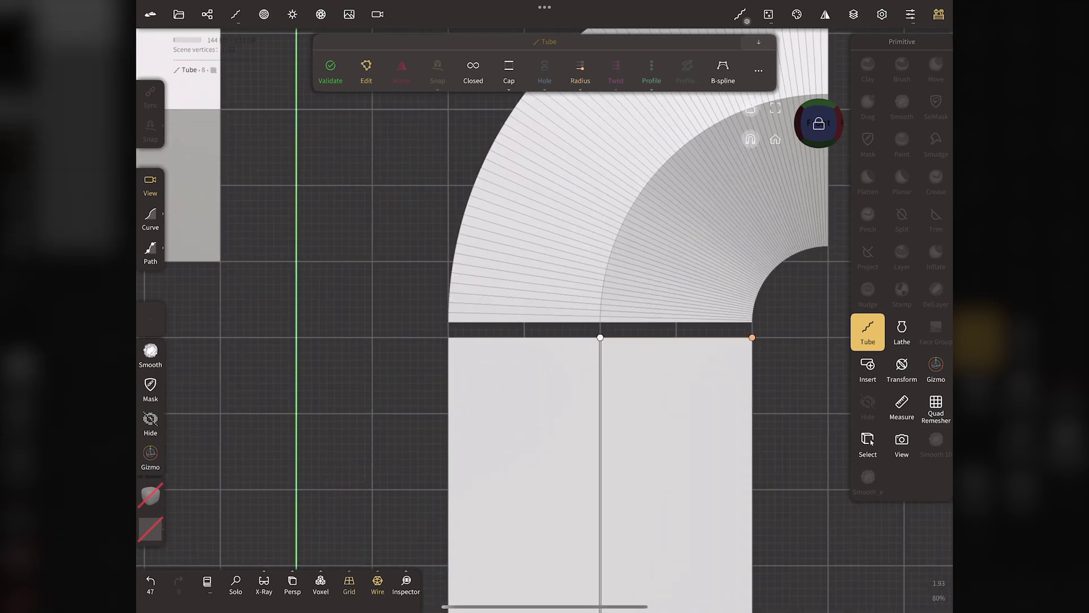
drag(600, 337, 600, 322)
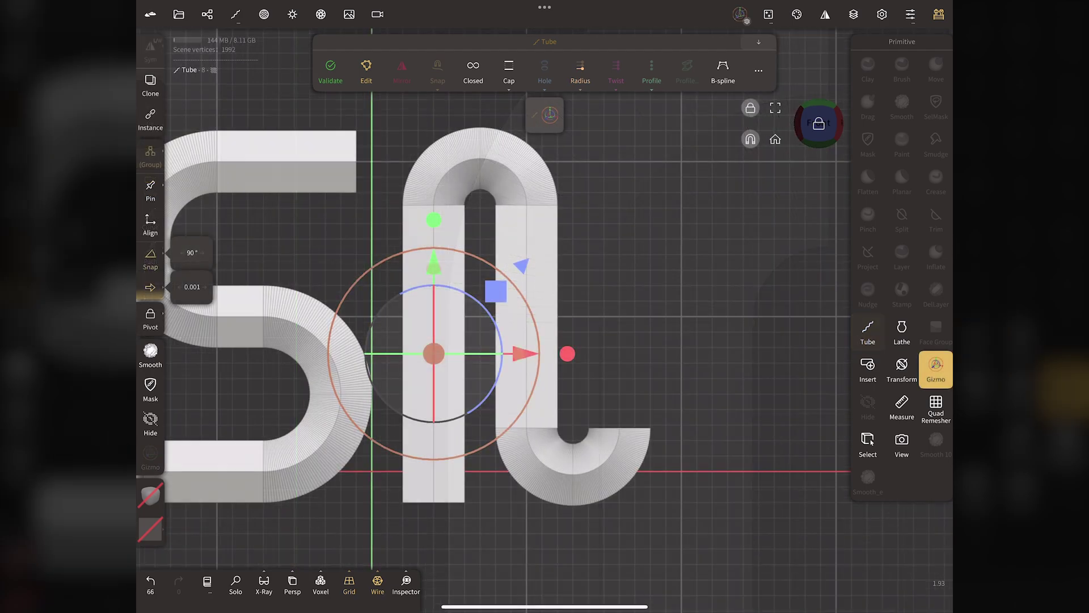
Clone the vertical bar, move the copy right and up, and nudge it left to align
click(151, 85)
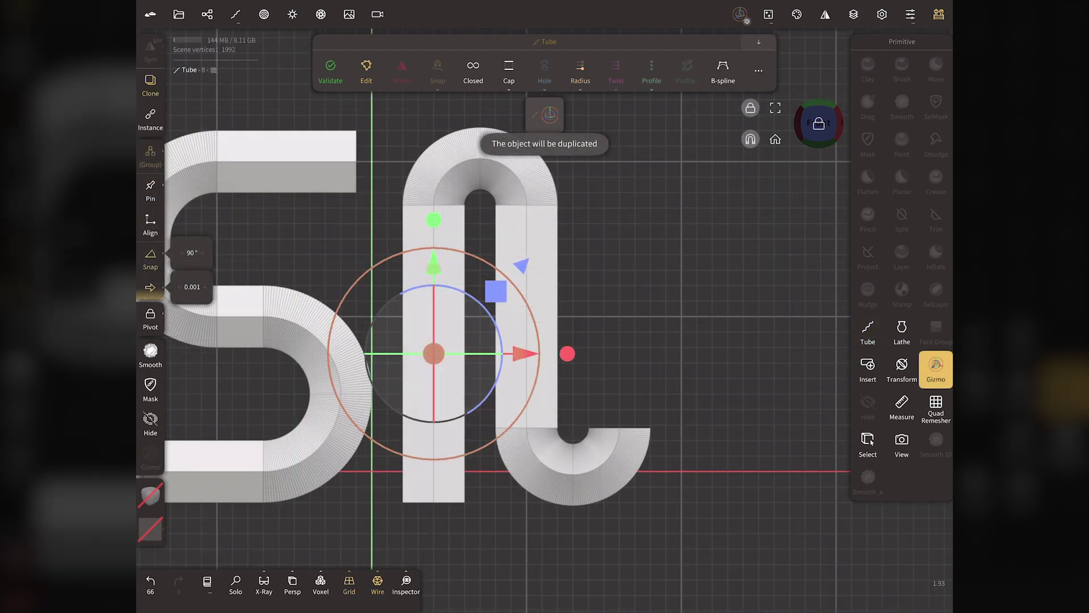
drag(524, 354, 712, 353)
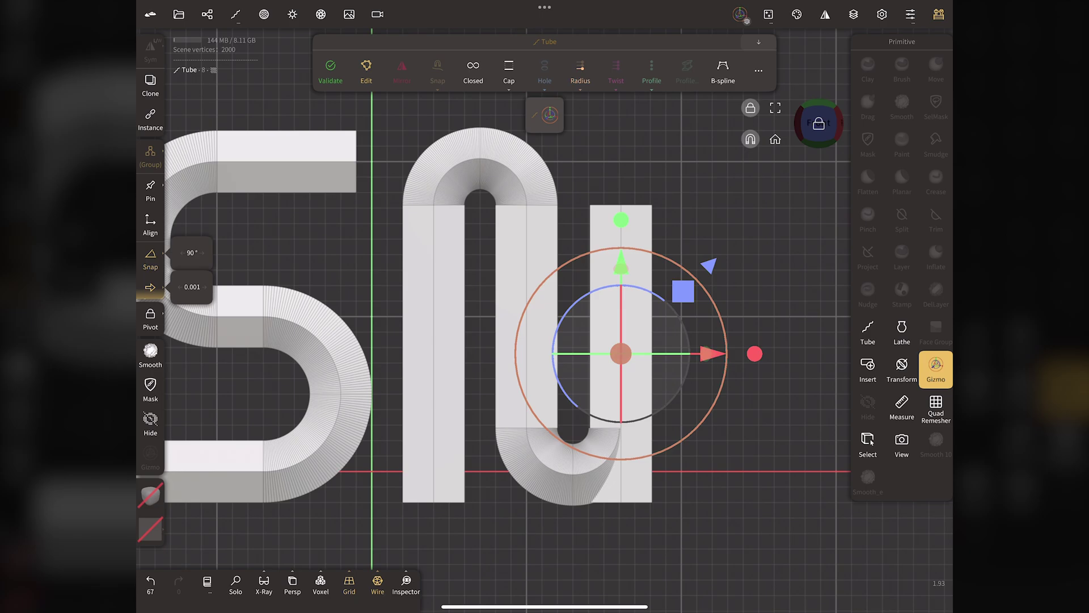
drag(621, 264, 621, 184)
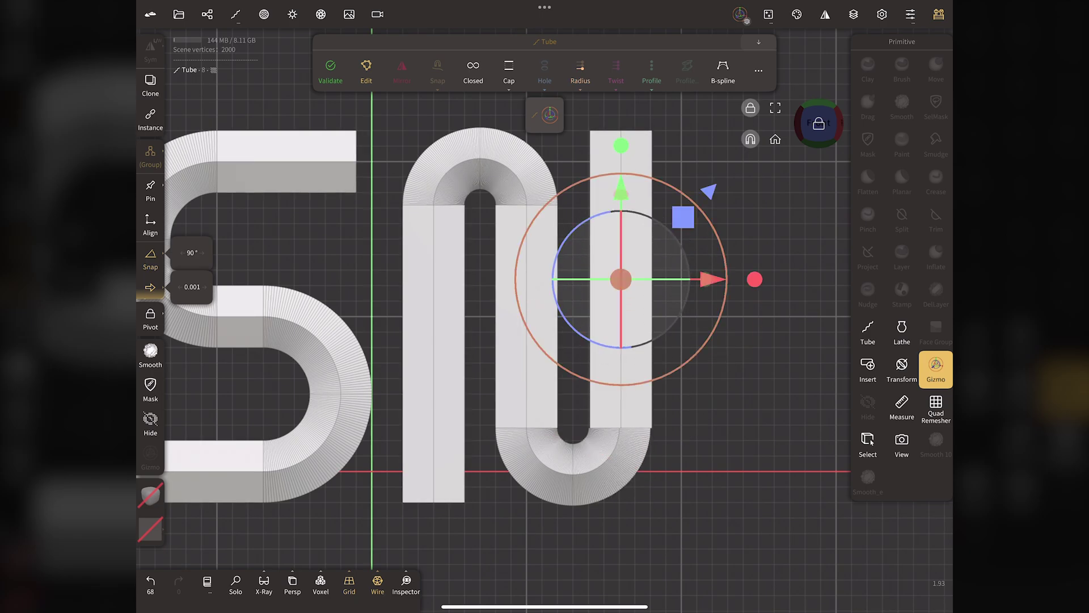
scroll(400, 404, up, 5)
scroll(401, 404, up, 2)
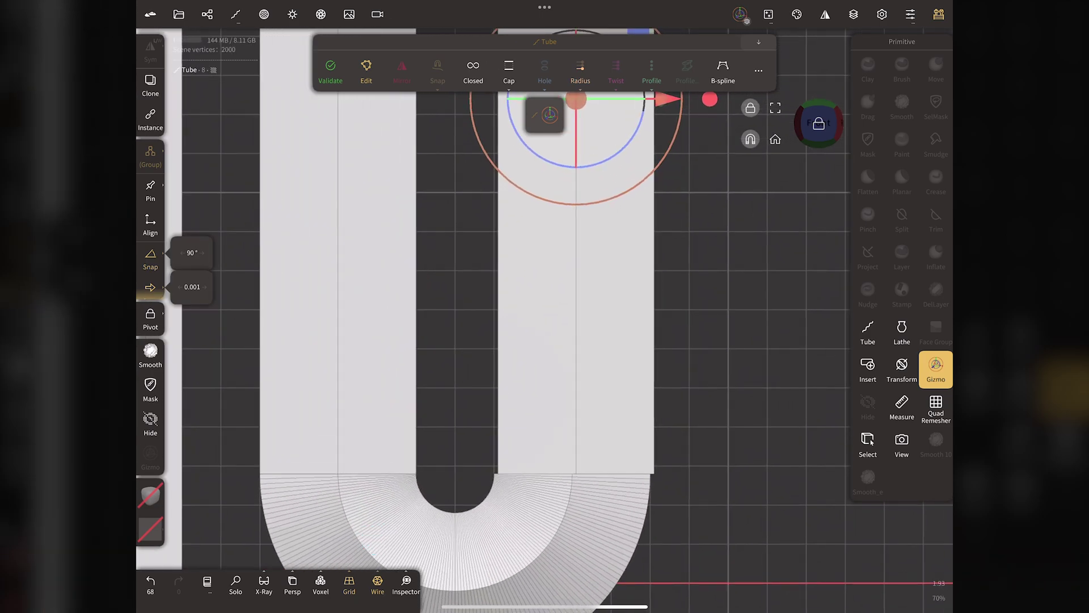
drag(667, 99, 662, 99)
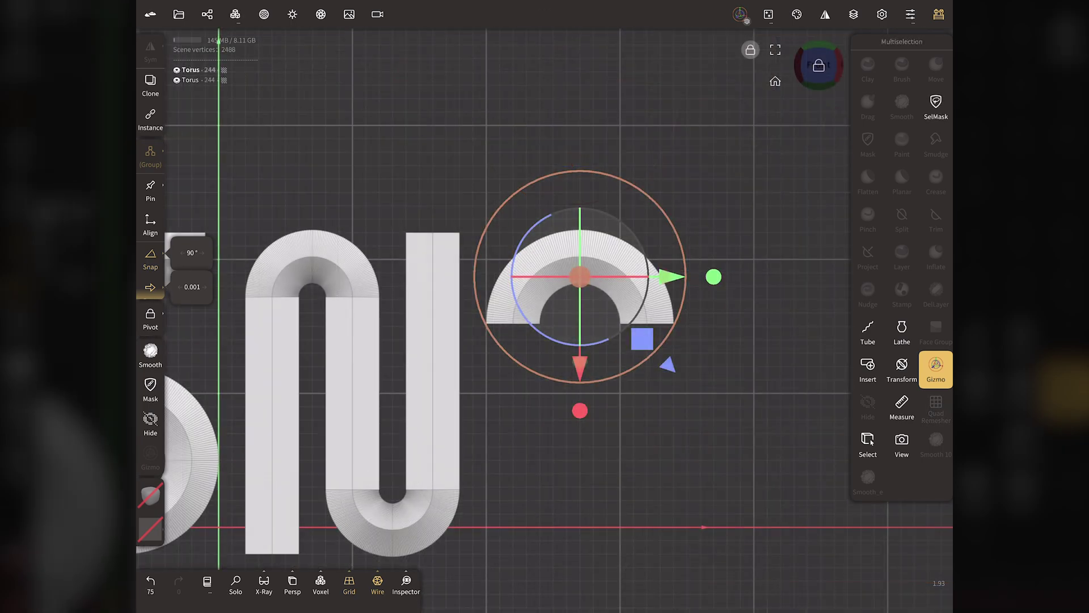
Shift one arc piece sideways and recentre the tube's pivot
click(658, 307)
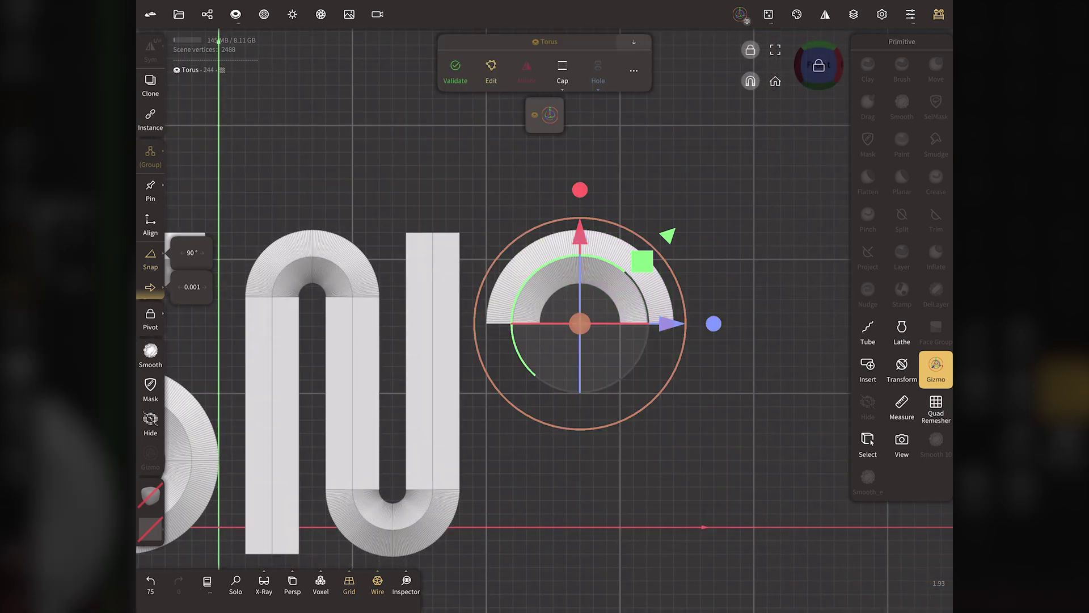
drag(672, 324, 699, 323)
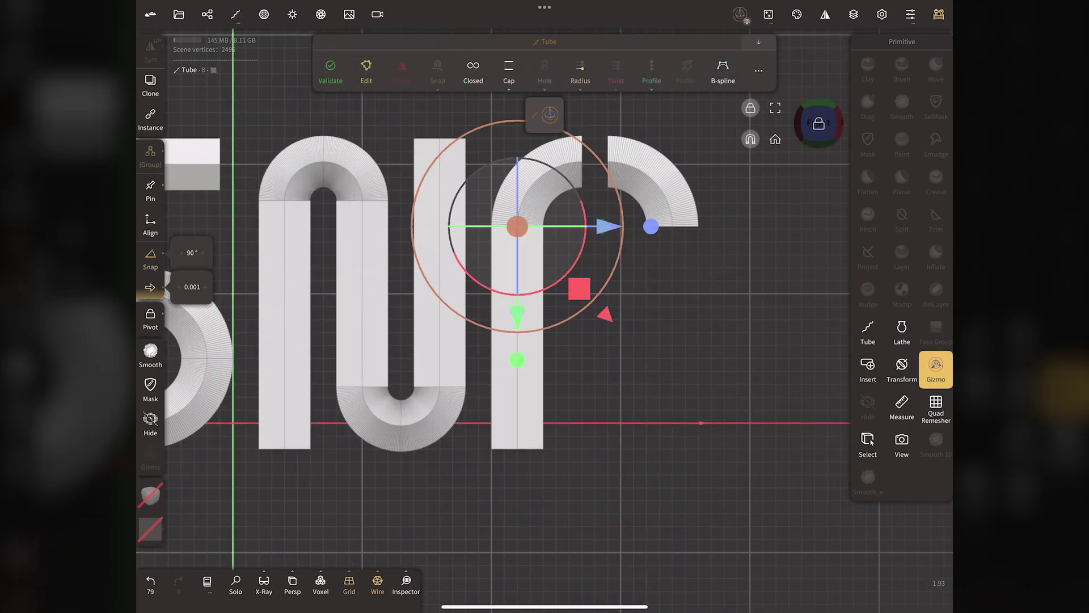
click(150, 318)
click(192, 258)
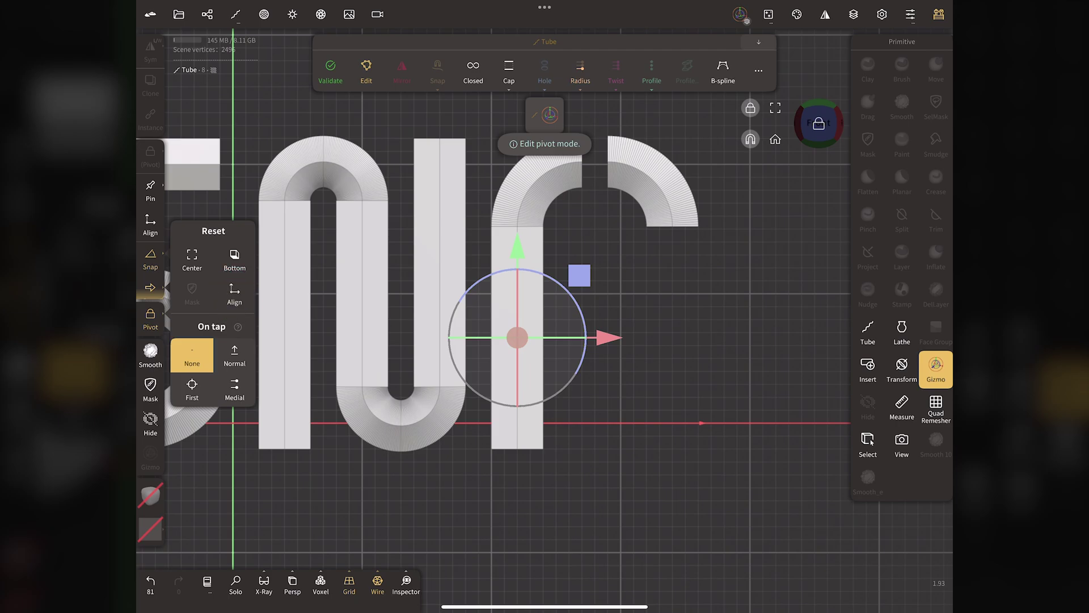
click(150, 318)
Clone the tube twice, placing the copies to the right and up toward the A
click(151, 86)
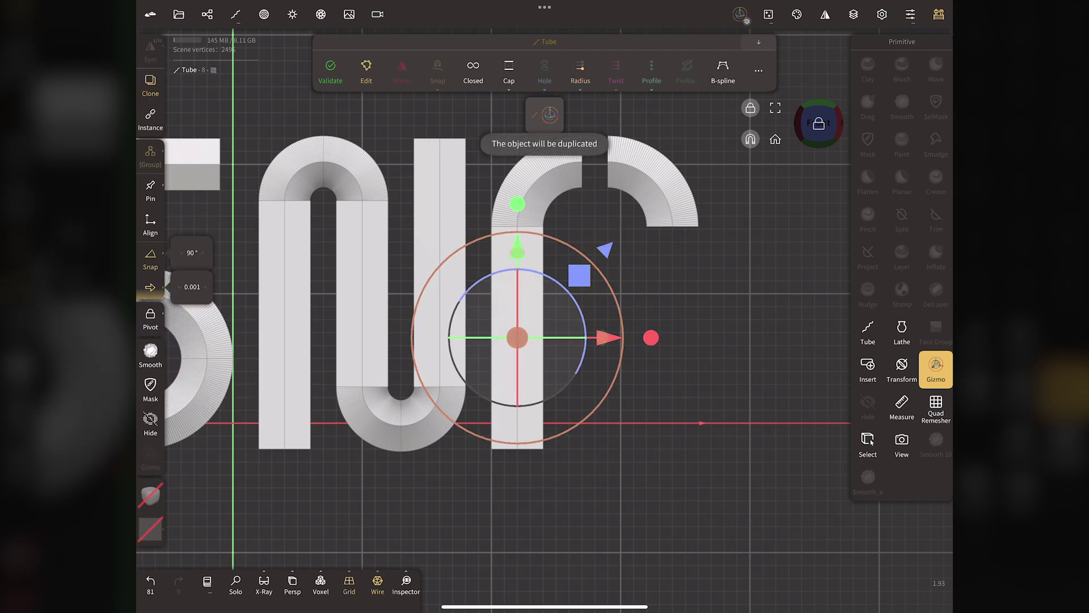
drag(607, 337, 763, 337)
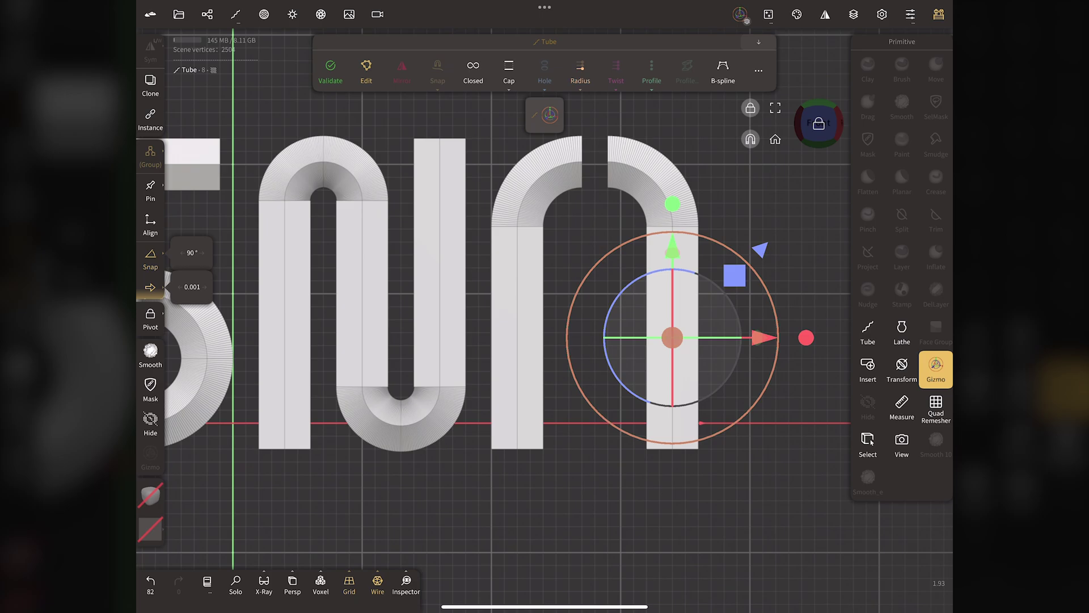
click(151, 85)
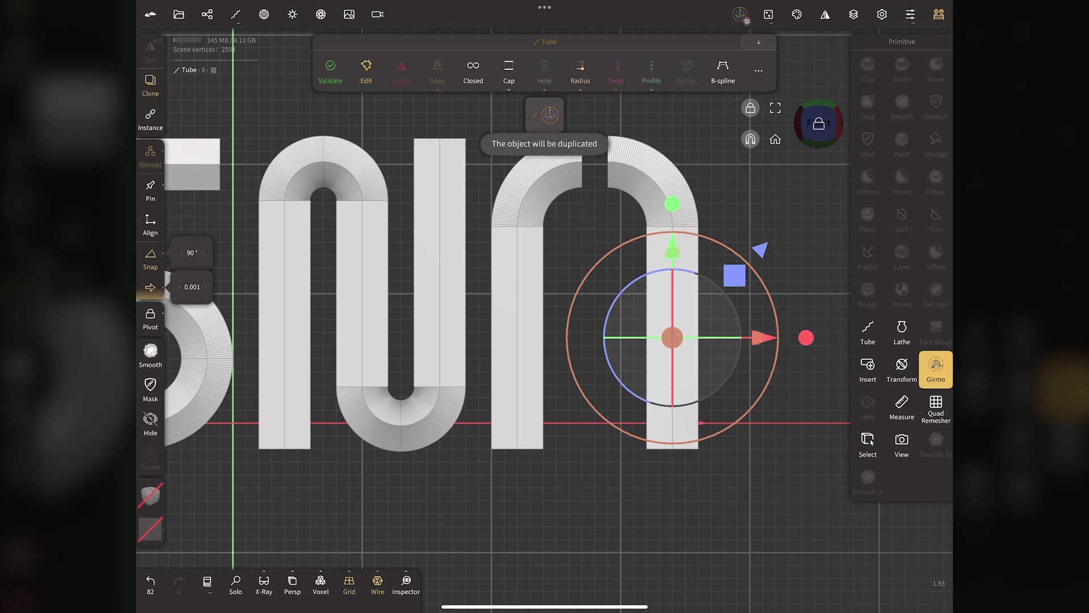
mouse_move(672, 338)
mouse_down()
mouse_move(739, 308)
mouse_move(744, 273)
mouse_up()
Level the copied tube into a horizontal crossbar stretched across the A's legs
click(868, 332)
click(270, 322)
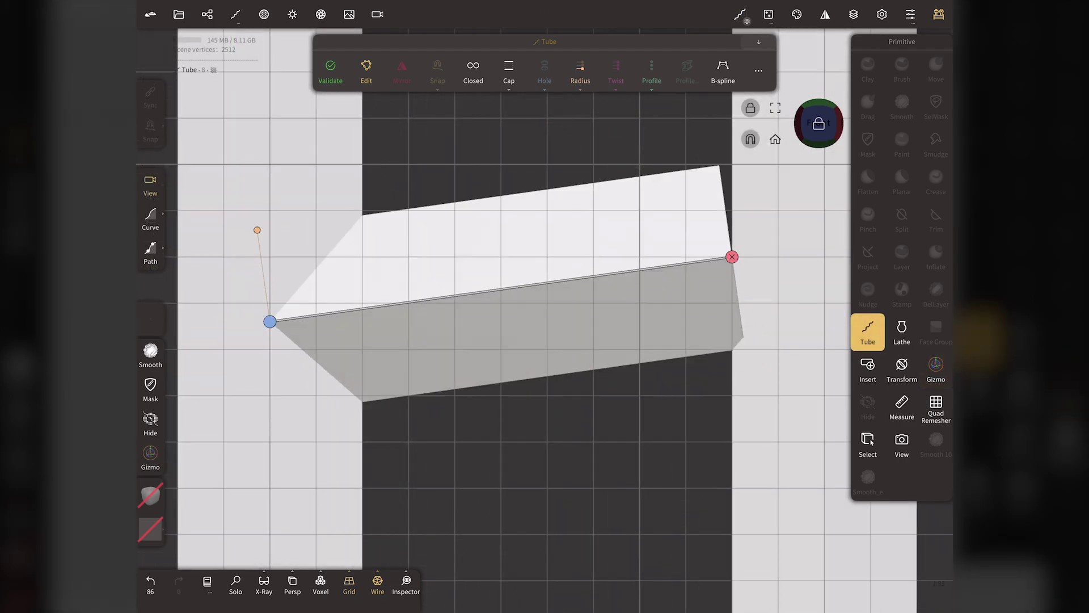
drag(270, 322, 270, 256)
drag(732, 257, 824, 257)
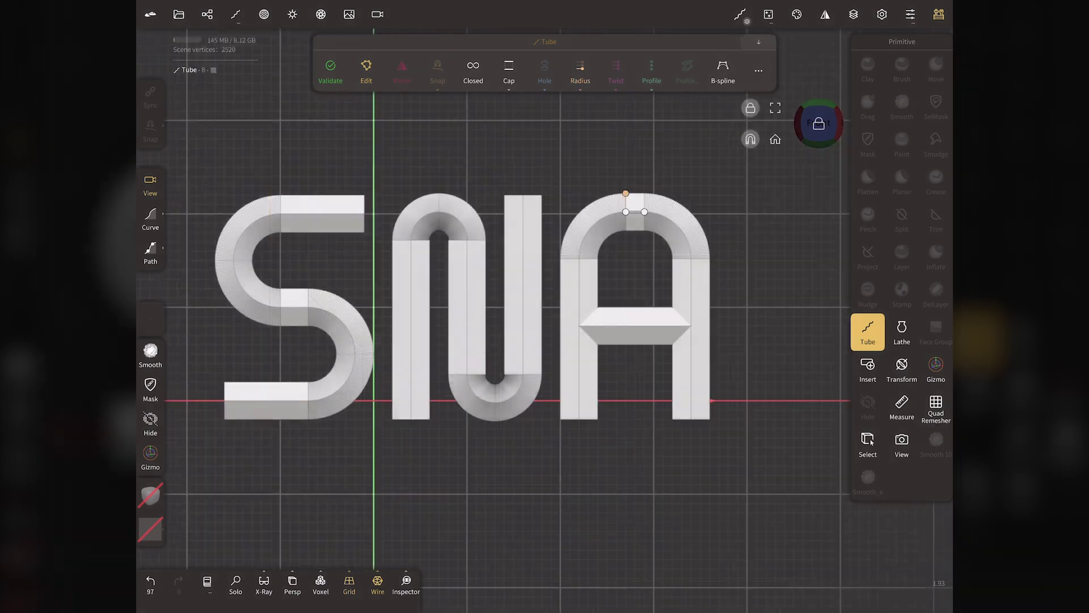
Select the S's upper curve pieces and place a clone to the right of the A
click(868, 445)
mouse_move(272, 162)
mouse_down()
mouse_move(264, 165)
mouse_move(272, 162)
mouse_up()
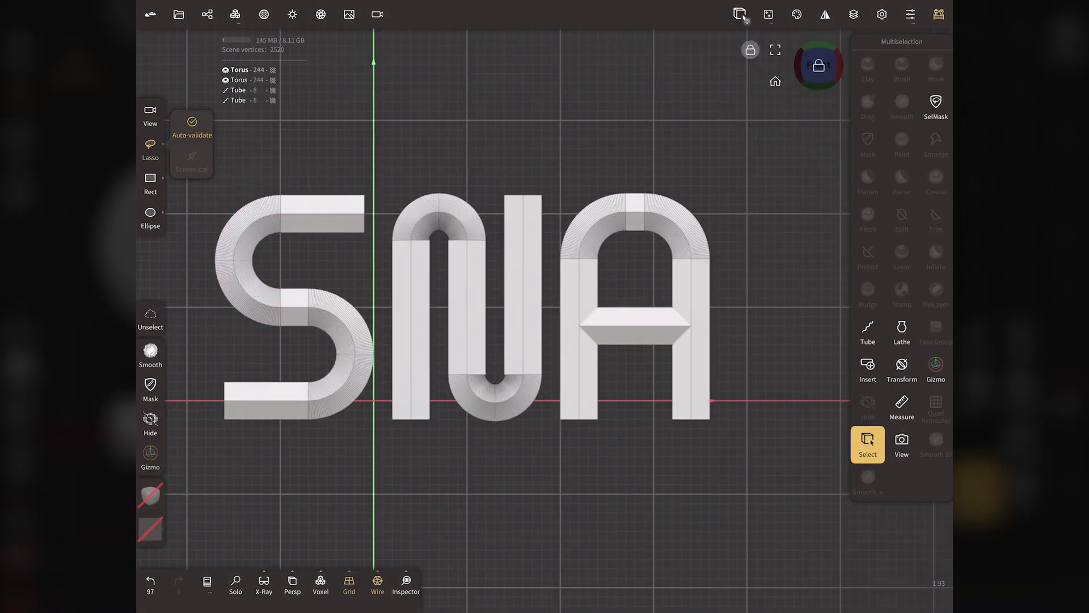
click(936, 368)
click(151, 85)
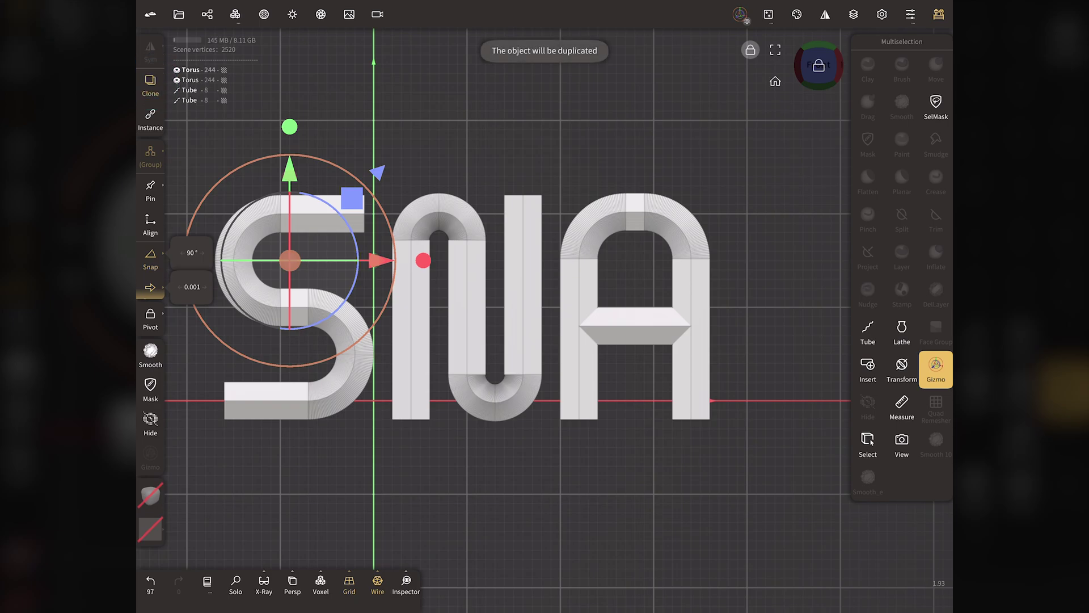
drag(383, 261, 859, 260)
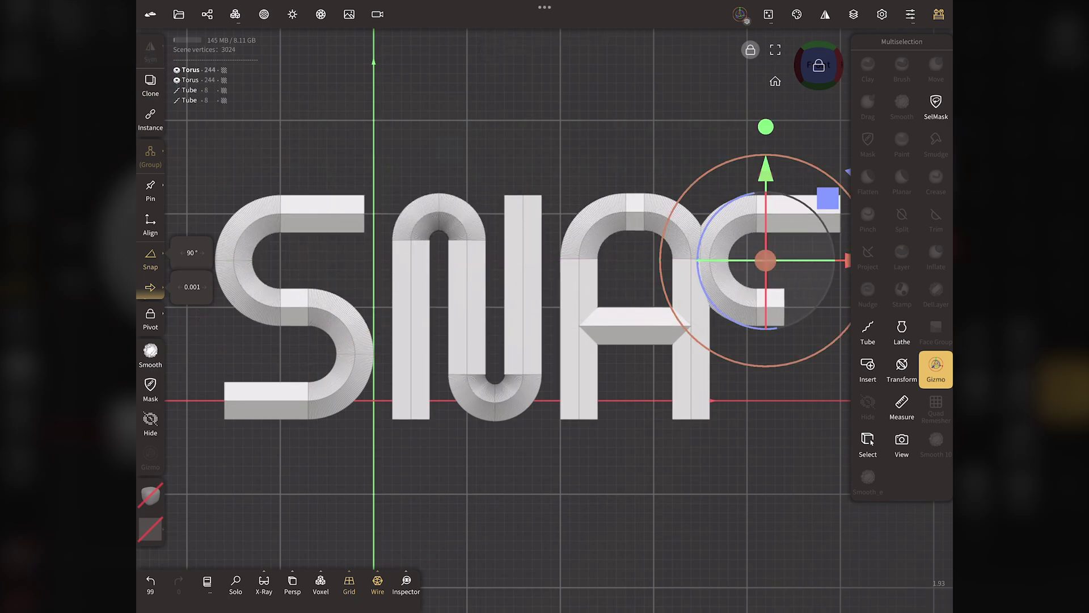
middle_drag(545, 307, 387, 312)
drag(700, 265, 740, 265)
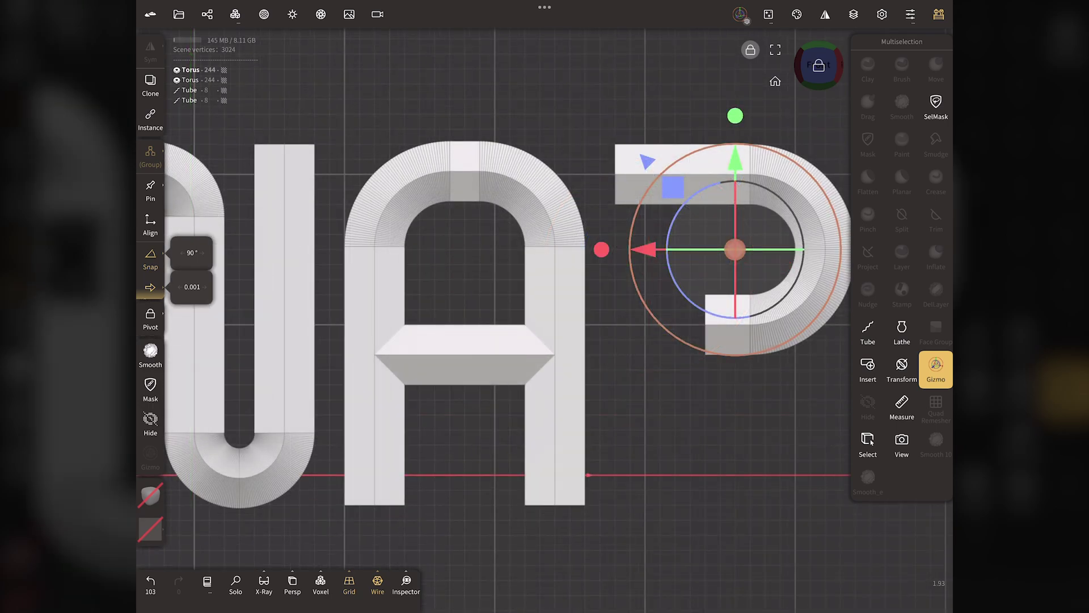
Reshape the copied tube into the P's vertical stem and lower bowl-closing bar
click(868, 332)
click(705, 176)
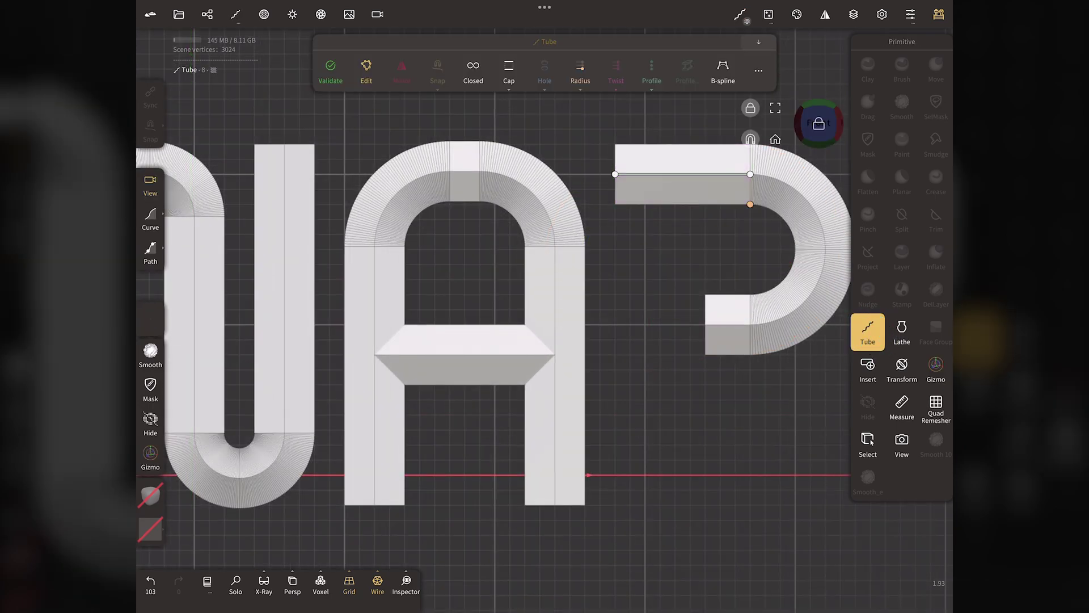
click(653, 177)
click(645, 174)
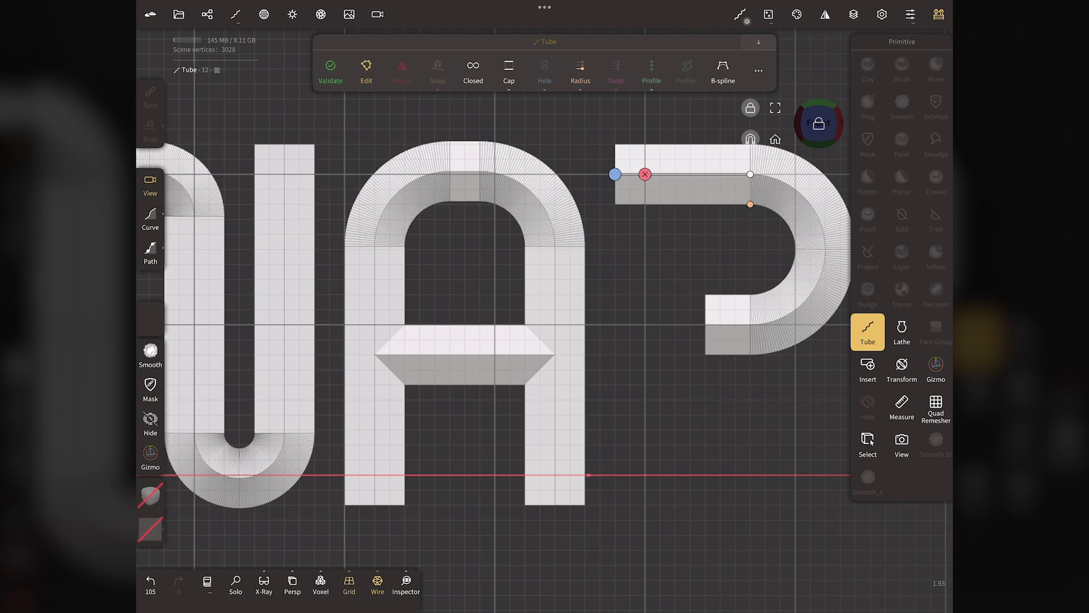
drag(615, 175, 645, 489)
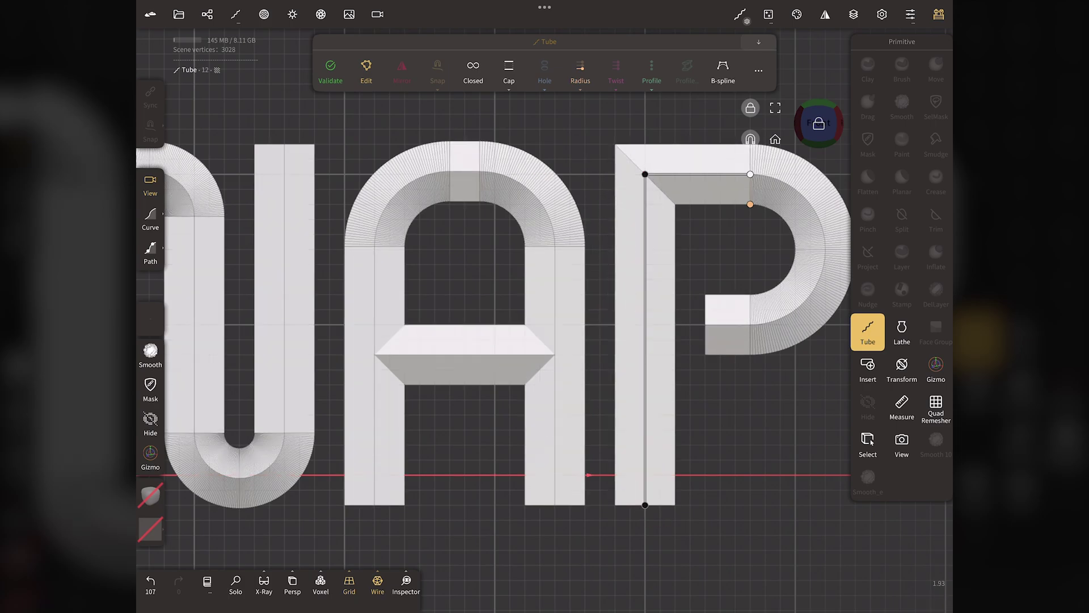
drag(750, 325, 660, 335)
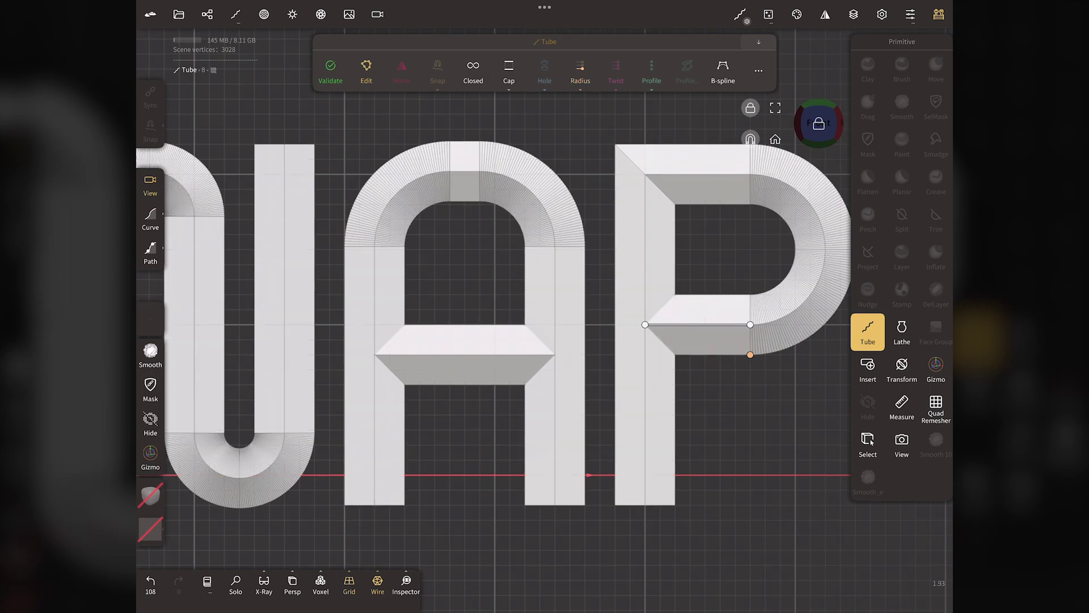
click(775, 139)
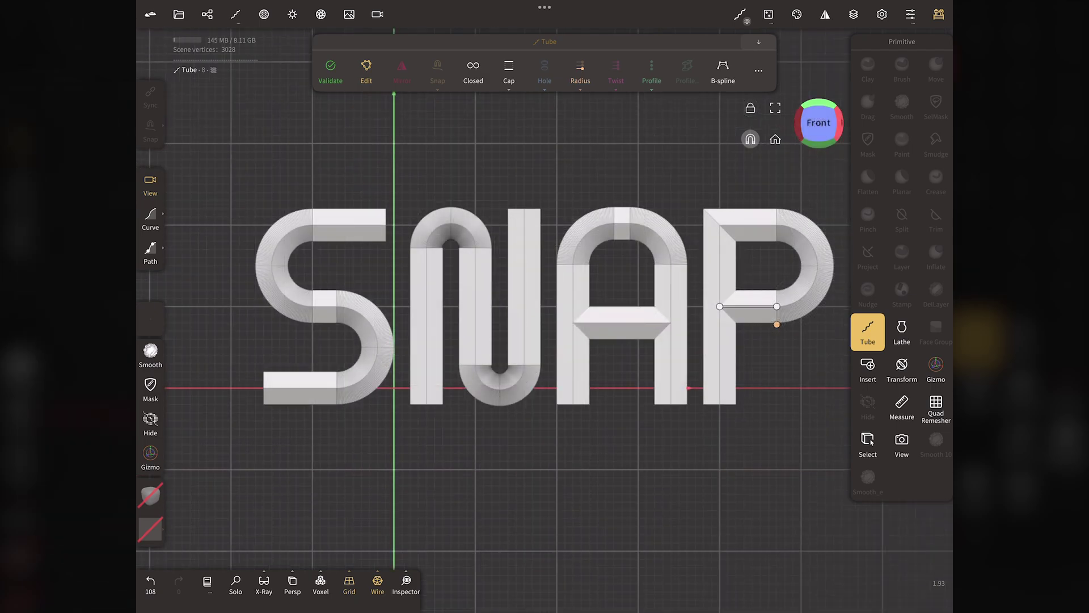
Hide the wireframe and grid, then orbit round to a right-side view of the letters
click(377, 585)
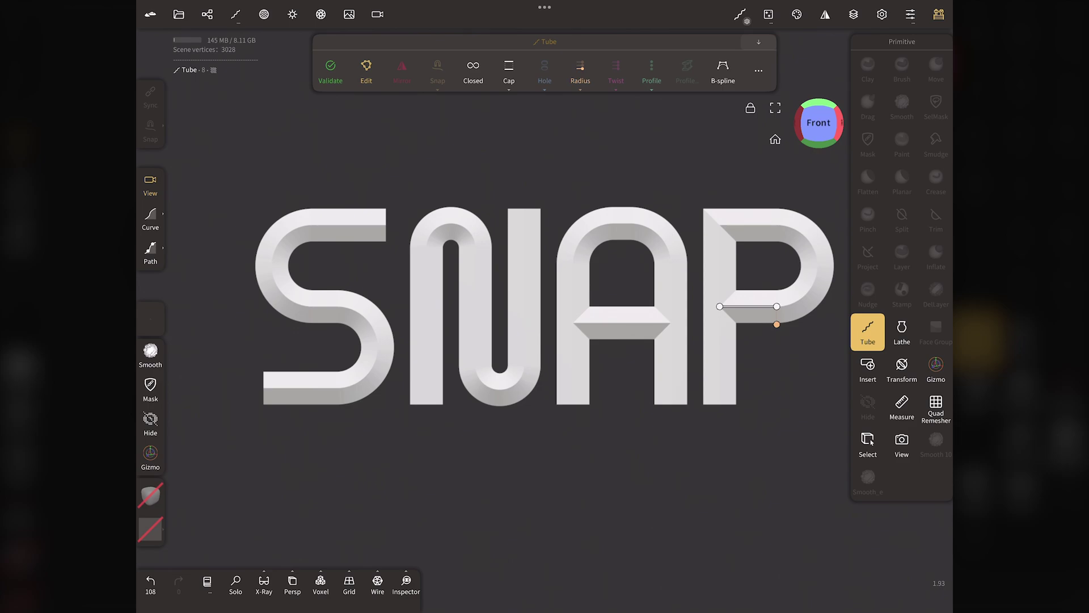
drag(773, 126, 533, 146)
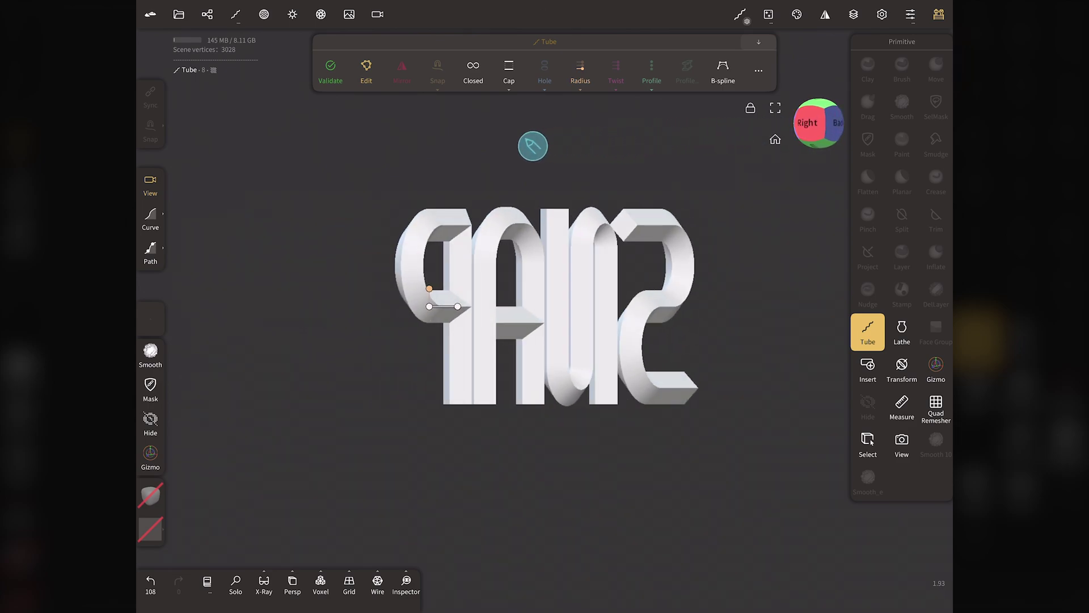
click(807, 122)
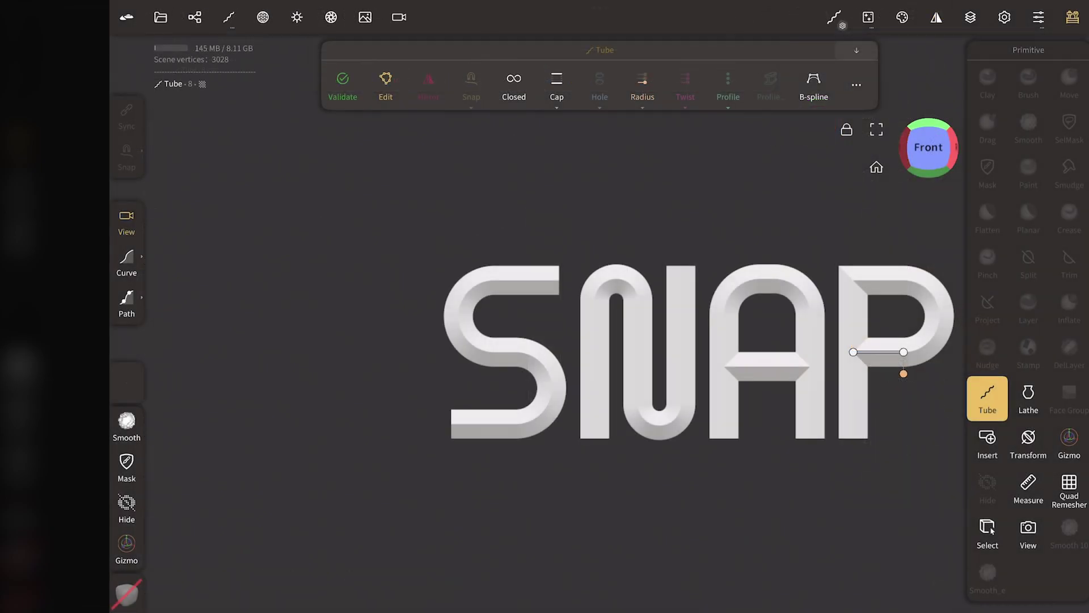
Select the S's pieces and put them in their own group in the Scene list
click(194, 17)
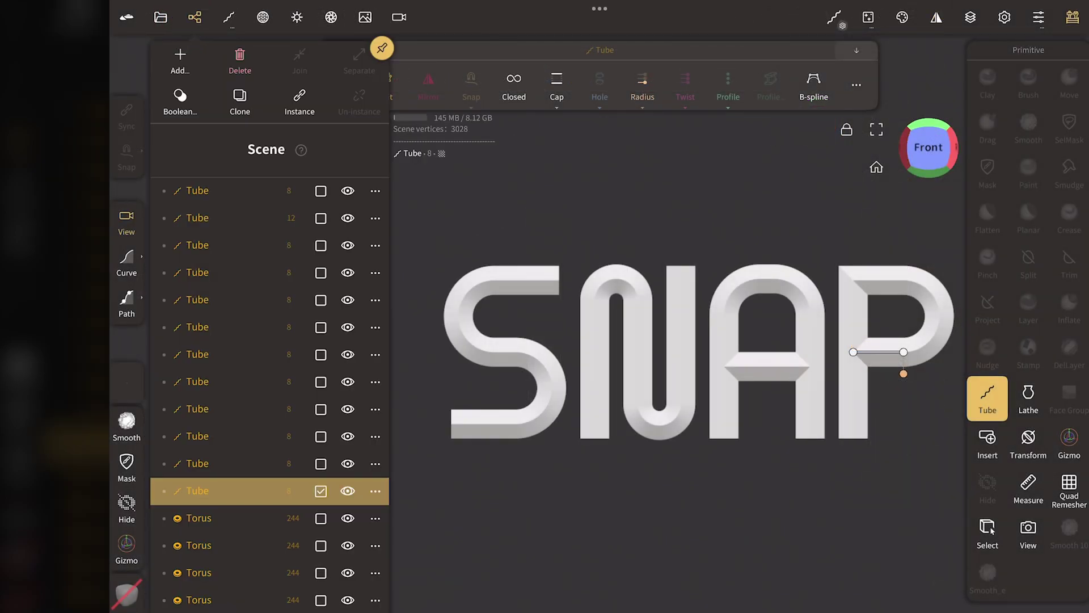
click(987, 532)
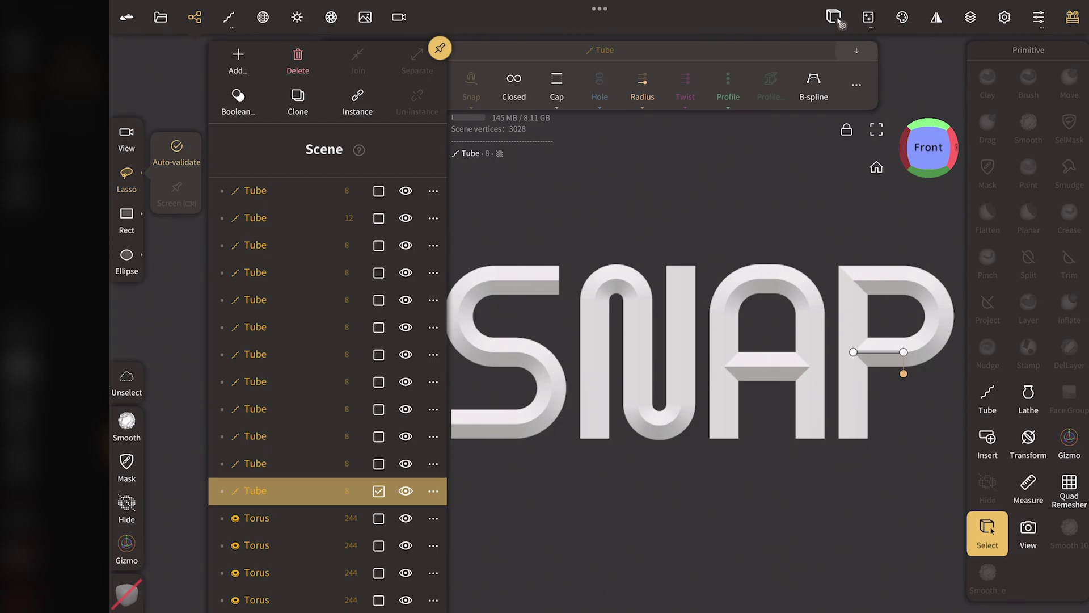
drag(561, 243, 563, 222)
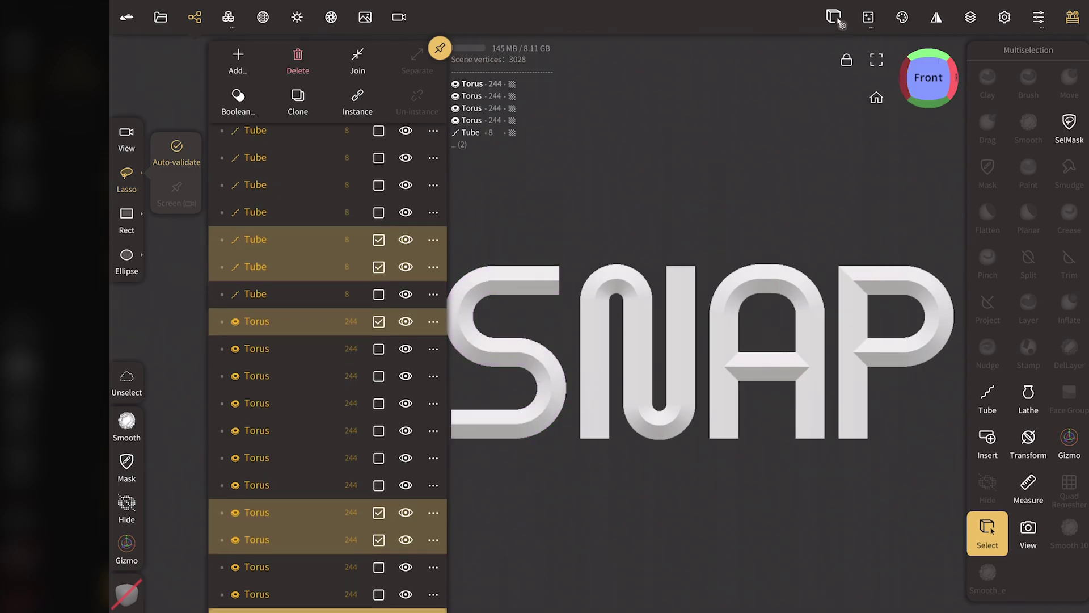
click(238, 60)
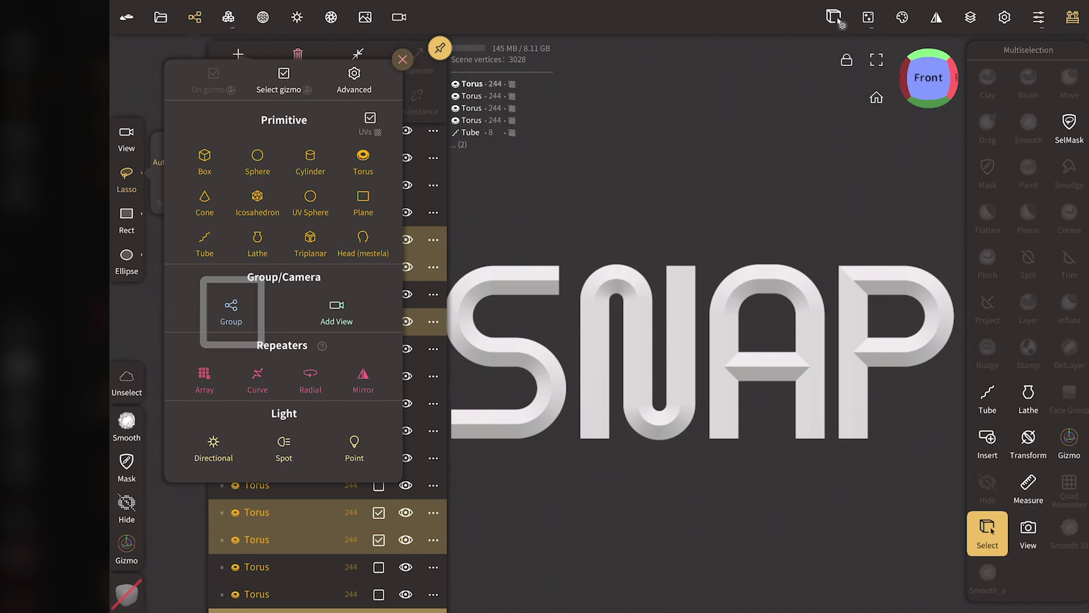
click(231, 312)
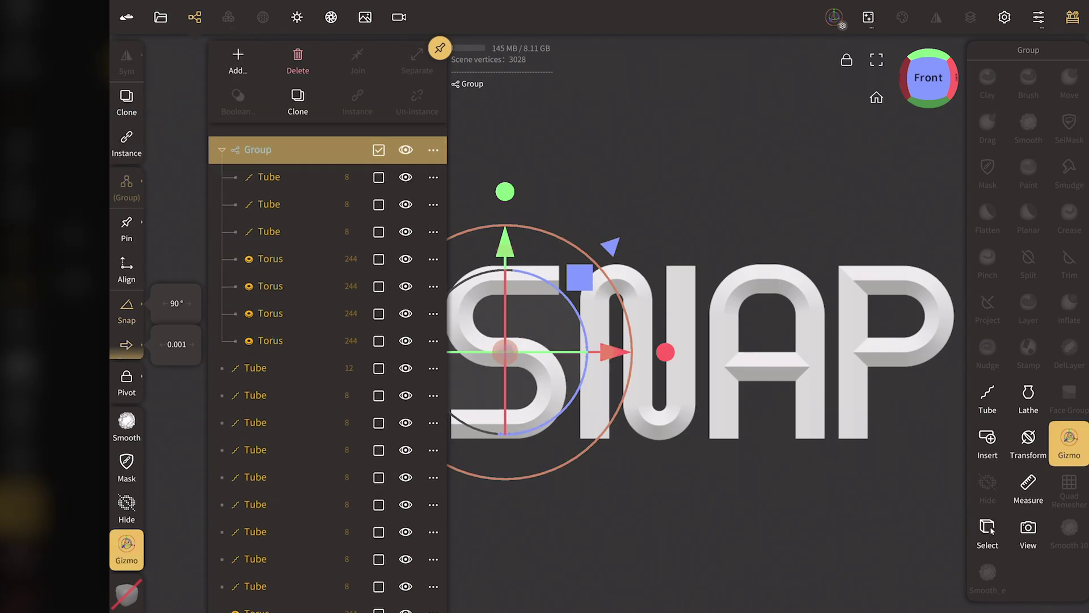
click(221, 151)
Box-select the N's pieces and the A's pieces, grouping each letter separately
click(987, 531)
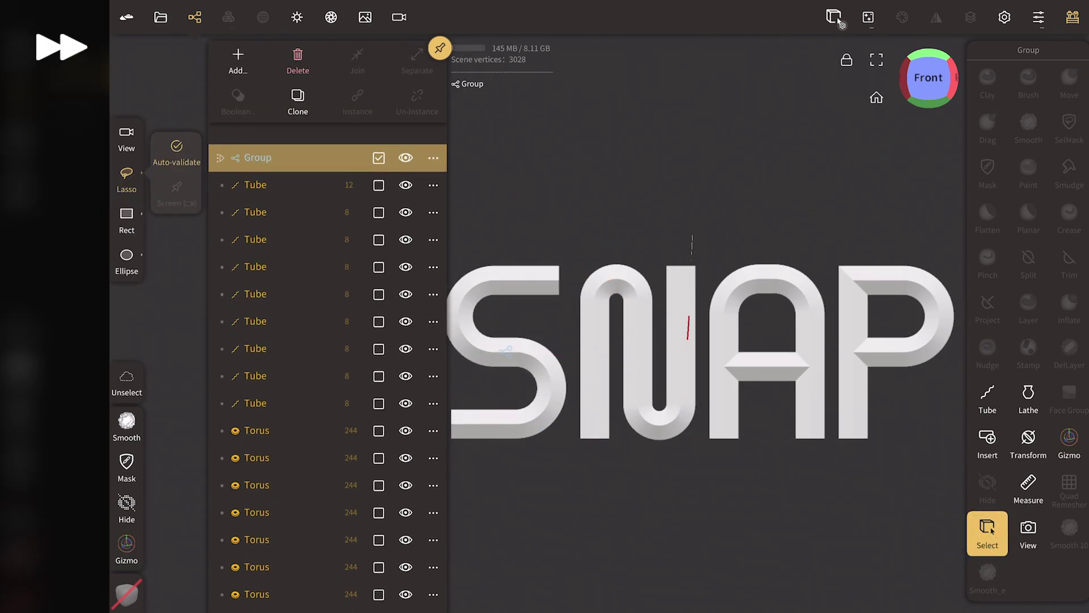
drag(692, 235, 572, 475)
click(237, 57)
click(231, 311)
click(988, 531)
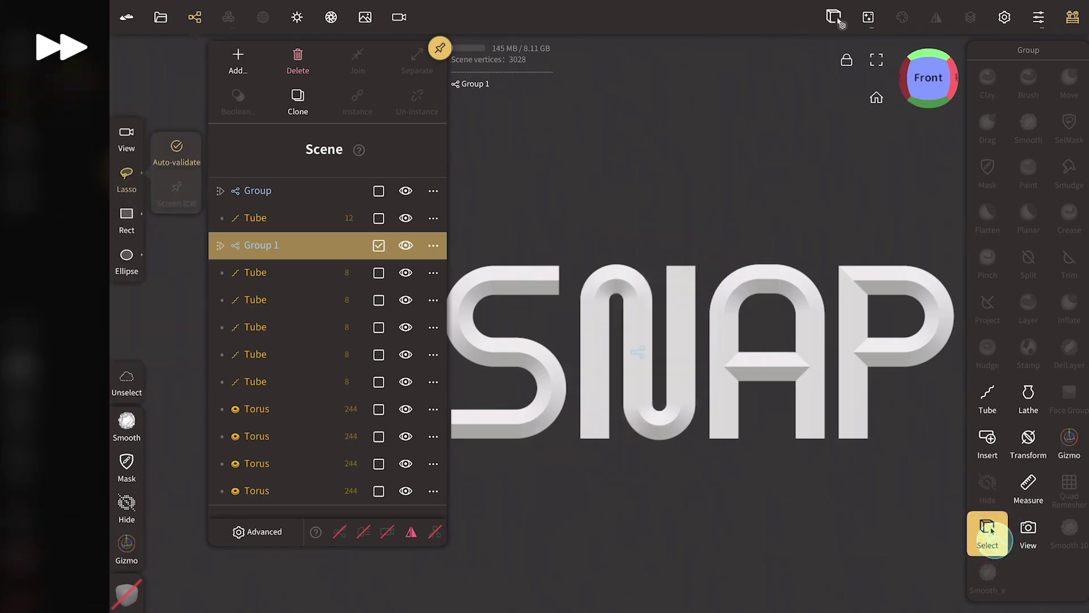
drag(822, 234, 706, 476)
click(238, 56)
click(231, 311)
click(221, 272)
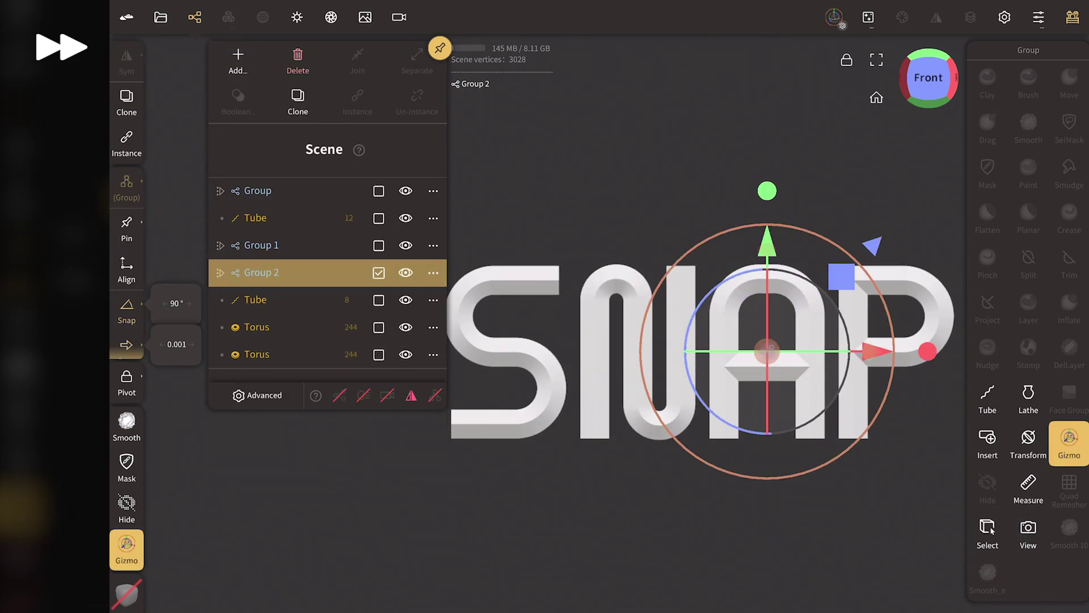
Group the P's pieces, then select the N and A groups together
click(988, 530)
drag(951, 234, 834, 479)
click(238, 57)
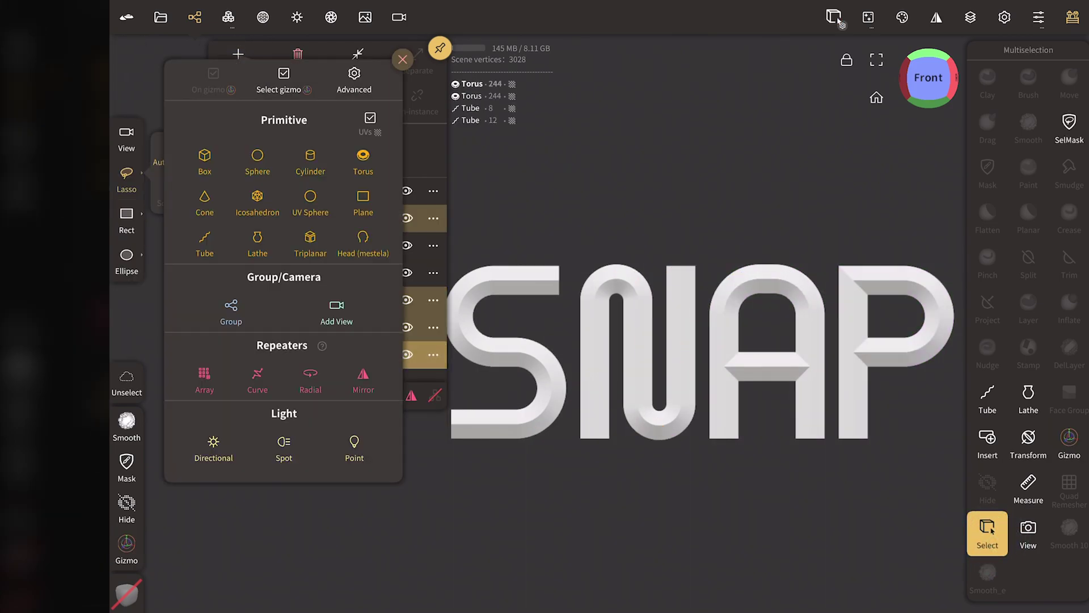
click(231, 311)
click(222, 218)
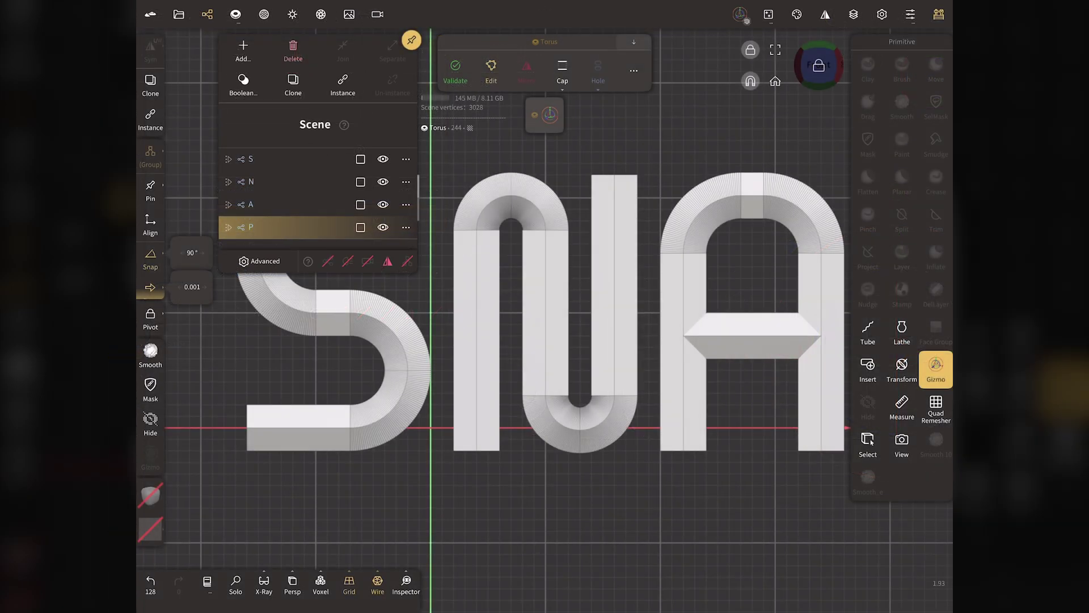
click(360, 204)
click(361, 181)
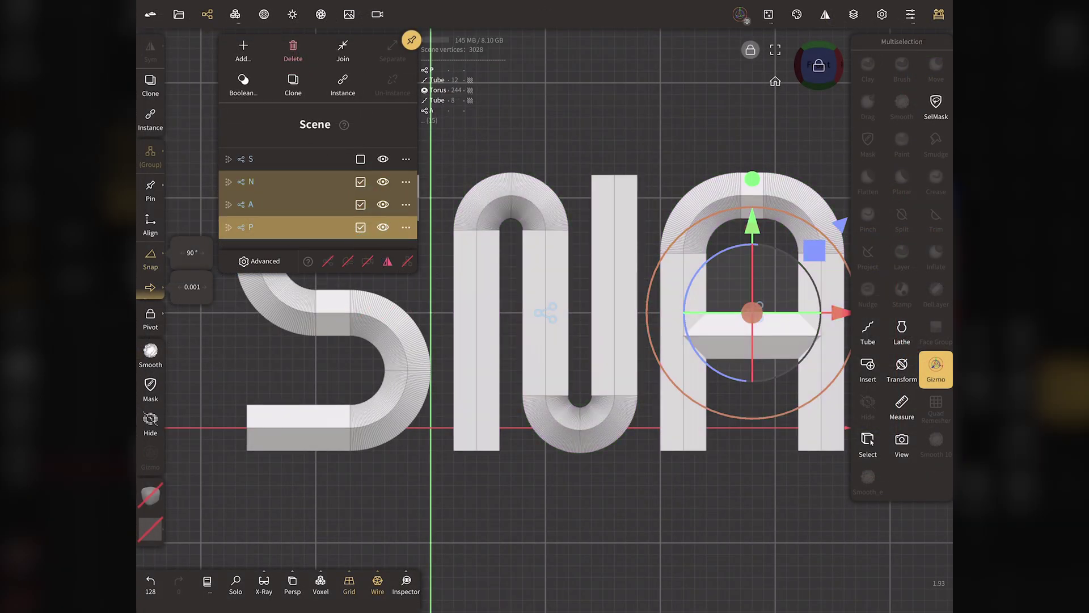
Adjust the letter spacing by sliding the N, A and P groups left and right
click(213, 17)
drag(836, 313, 850, 312)
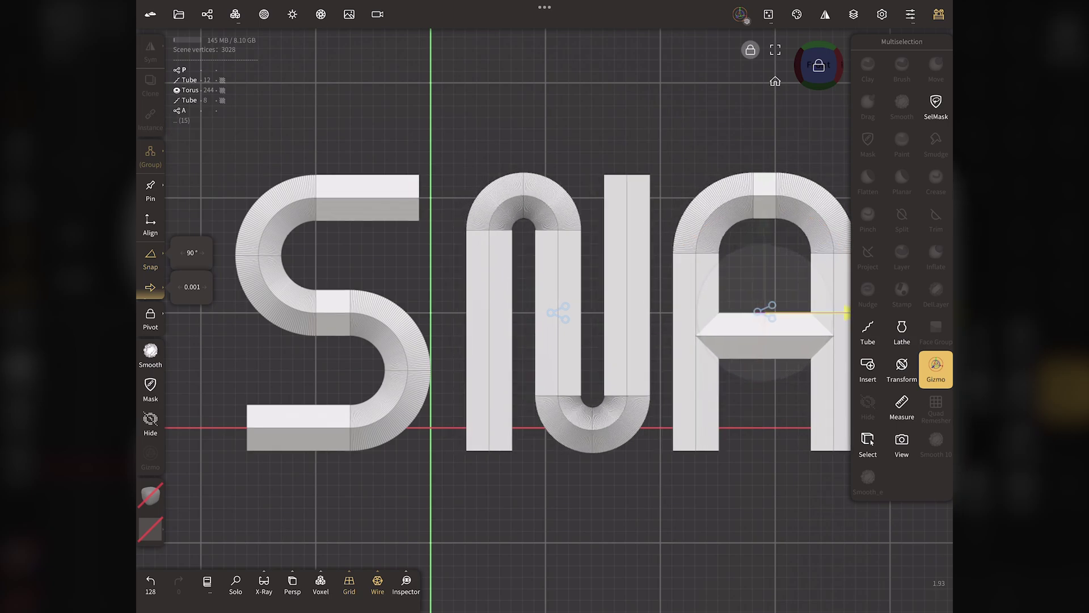
drag(848, 312, 845, 312)
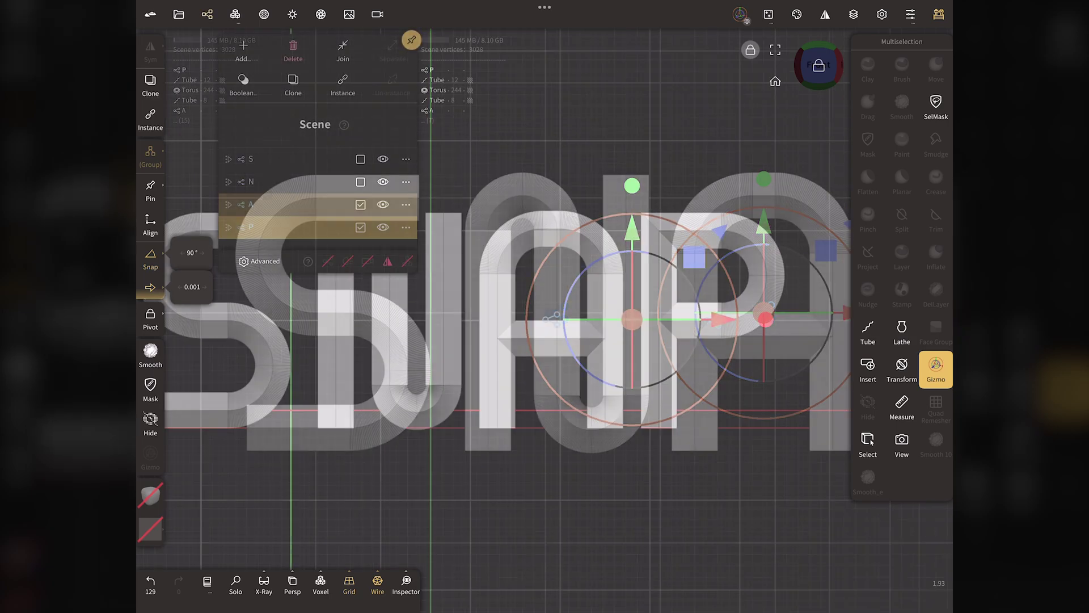
drag(766, 318, 734, 319)
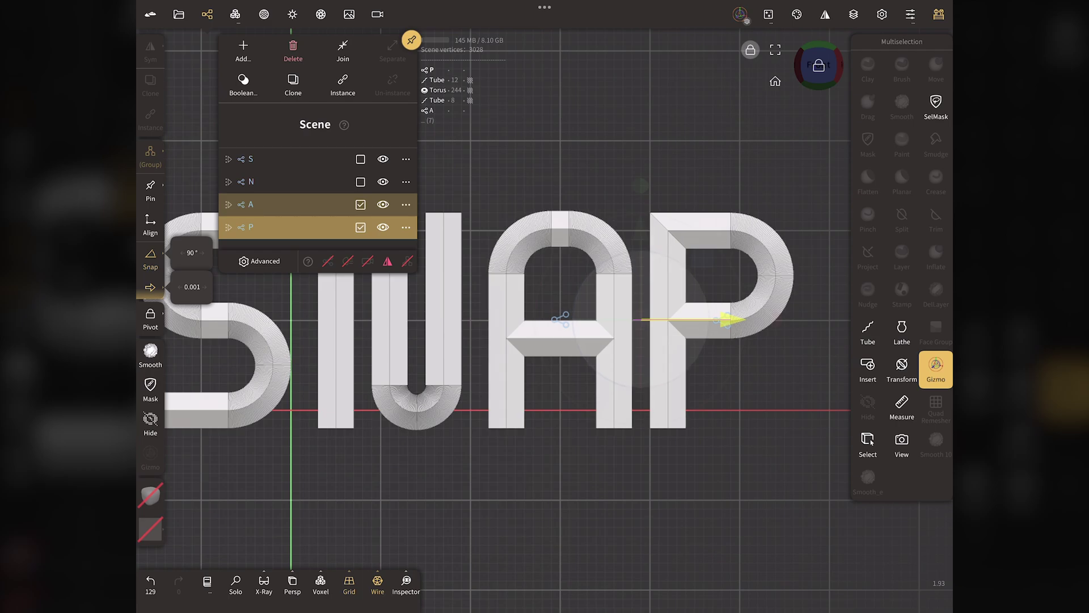
click(360, 204)
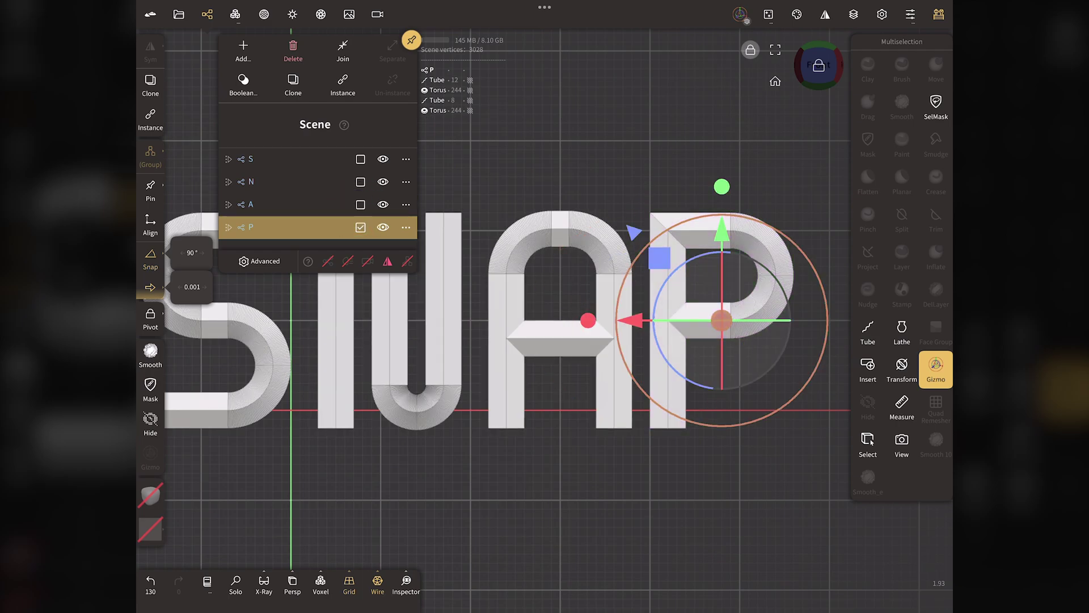
drag(630, 321, 641, 320)
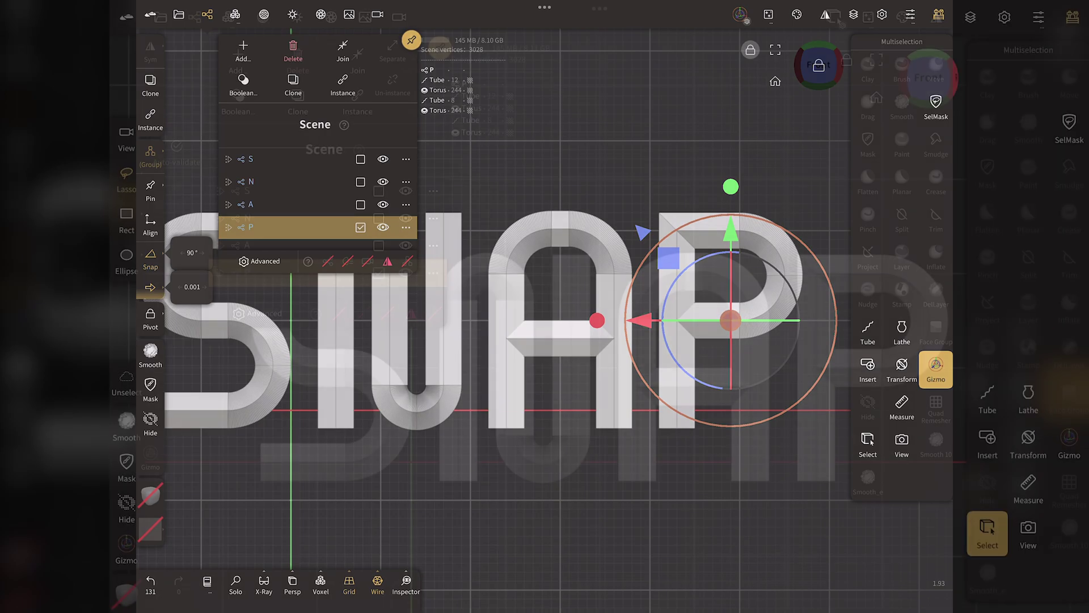
Select all four letter groups and add a Plane primitive to the scene
click(740, 16)
drag(378, 190, 379, 245)
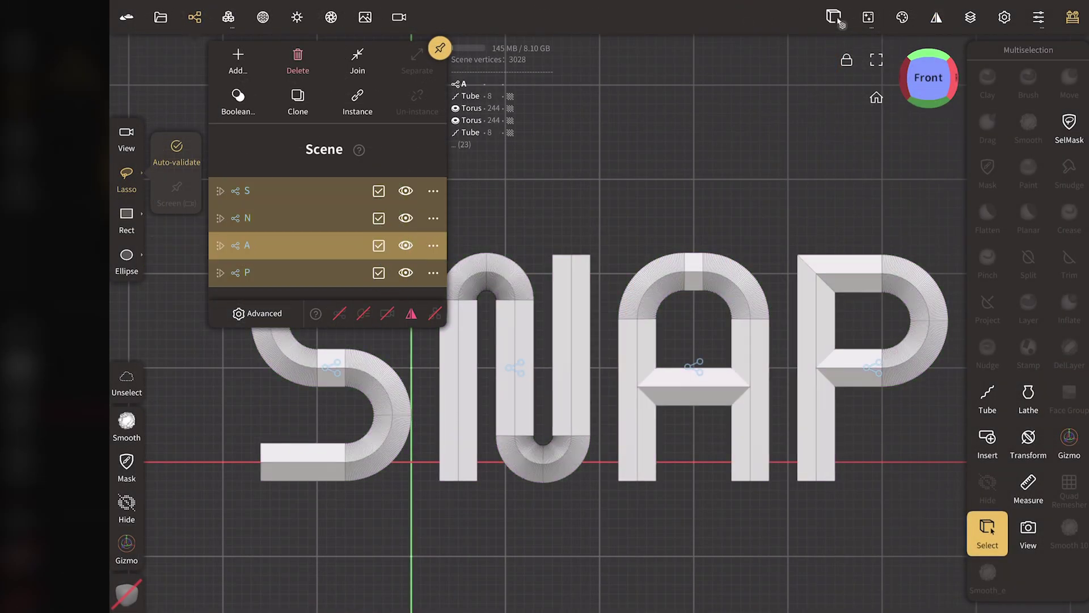
click(1069, 439)
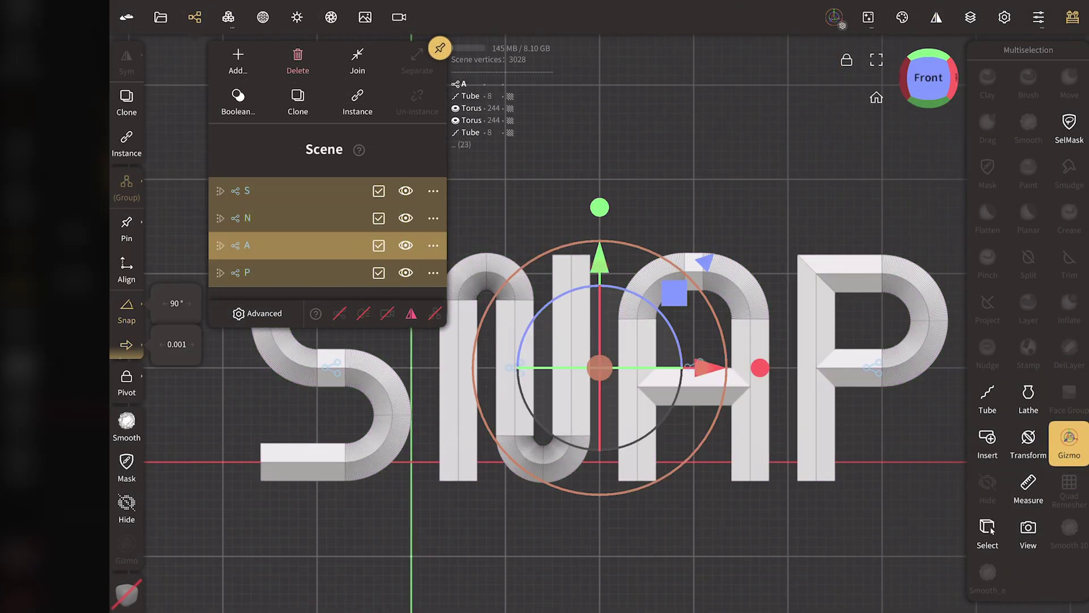
click(238, 60)
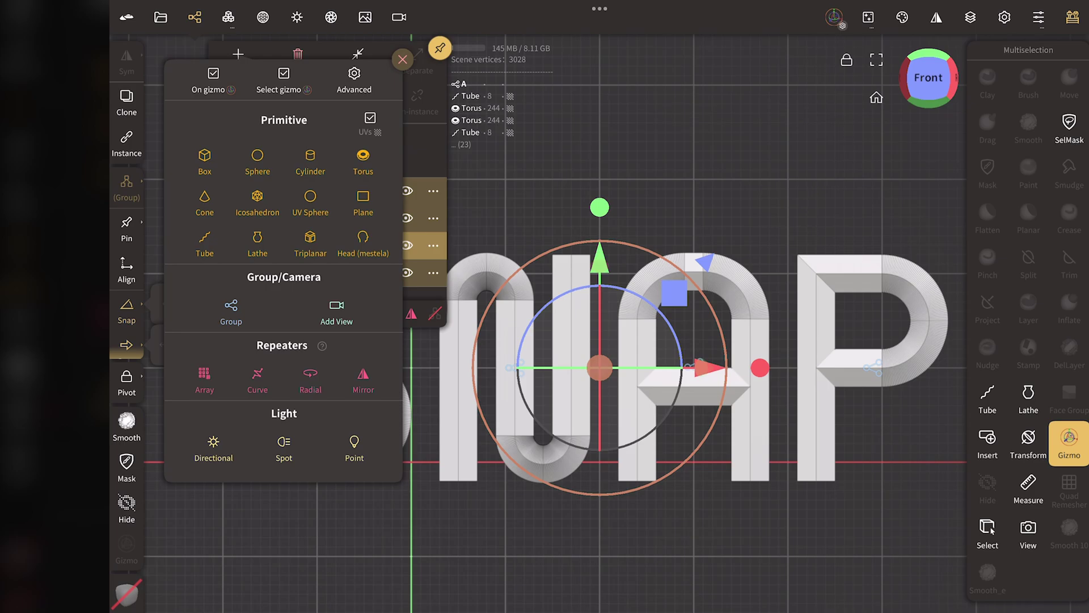
click(363, 199)
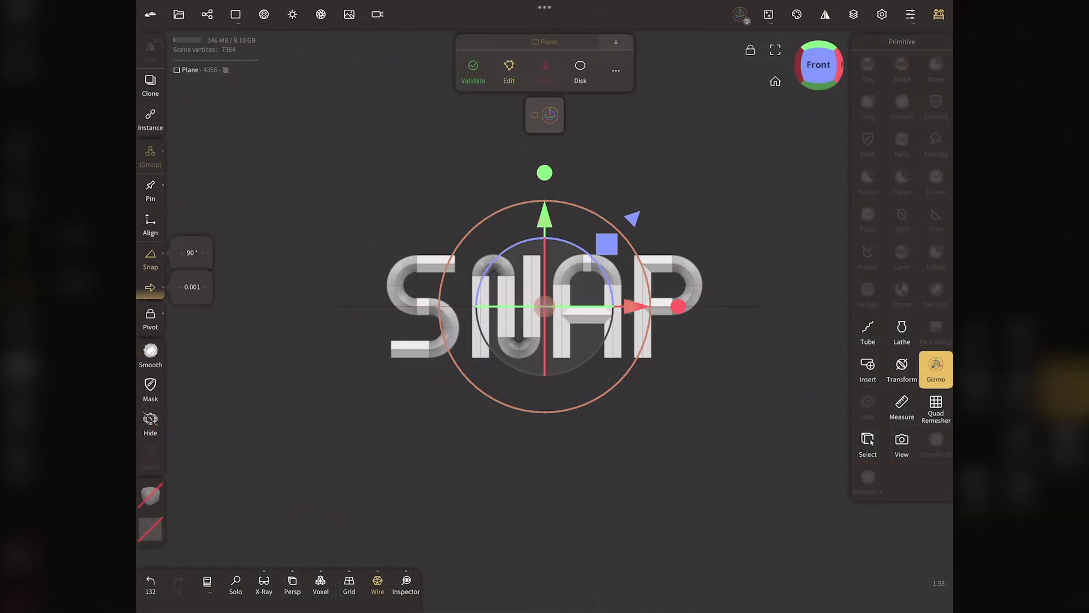
Rotate the new plane 90° upright behind SNAP and stretch it wider and slightly shorter
drag(545, 341, 545, 397)
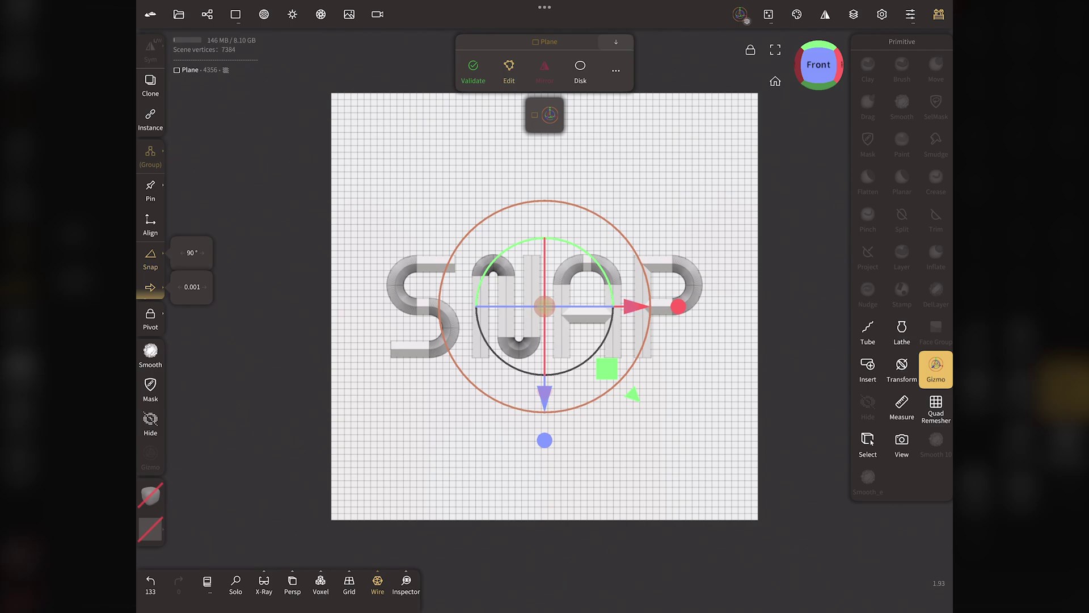
drag(678, 307, 714, 307)
drag(544, 440, 545, 439)
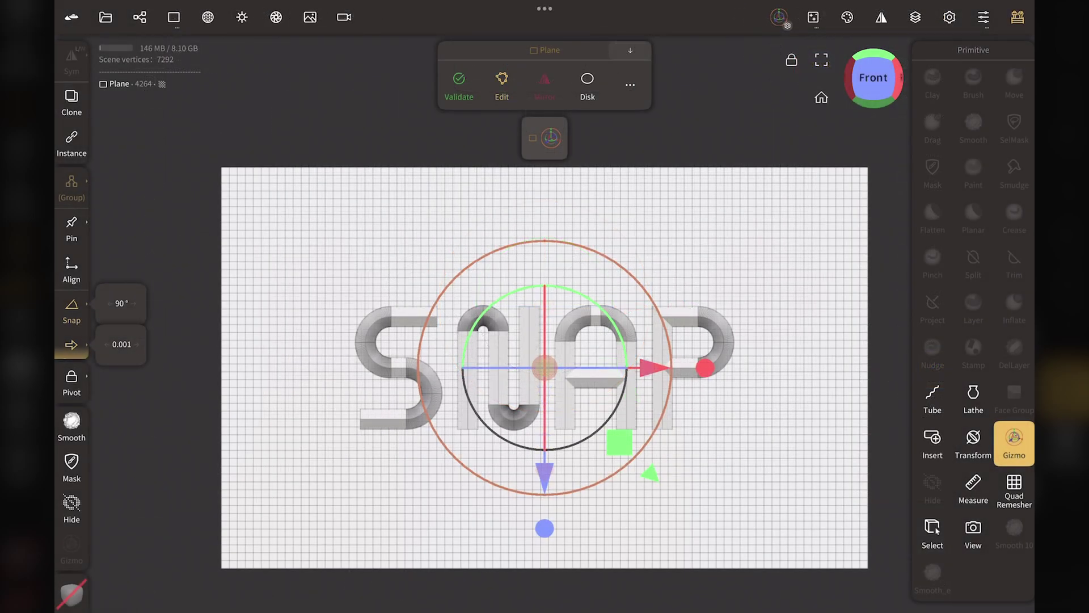
Set the plane's Primitive Division X to 0, making it a flat 4-vertex backdrop
click(616, 70)
click(770, 393)
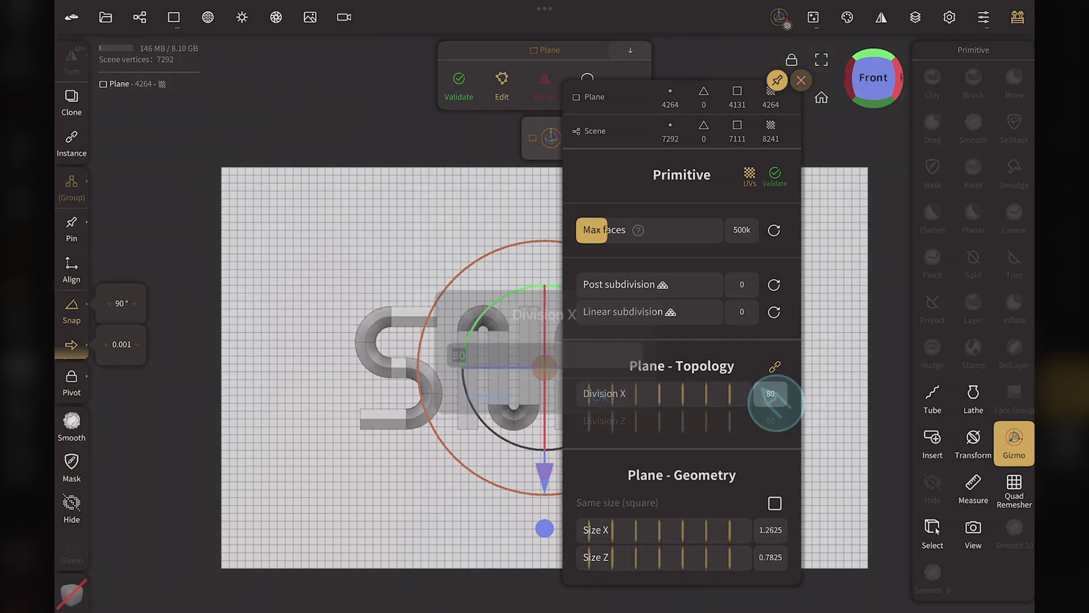
text(0)
click(590, 246)
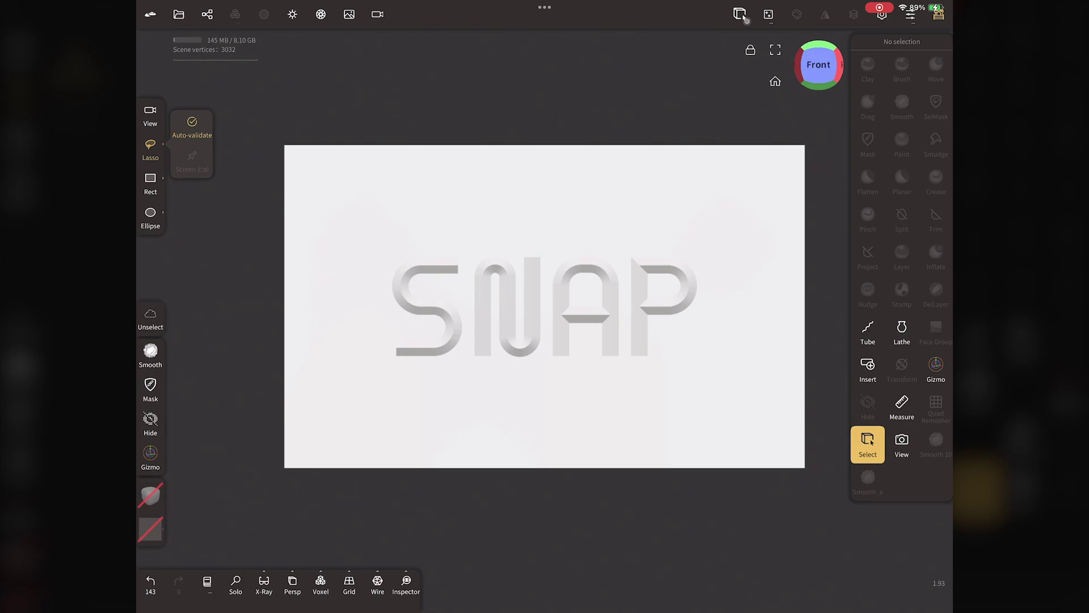
Select S, N, A, P and paint them #4f4e4e with roughness 0.97, metalness 0.438
click(207, 14)
drag(368, 227, 369, 163)
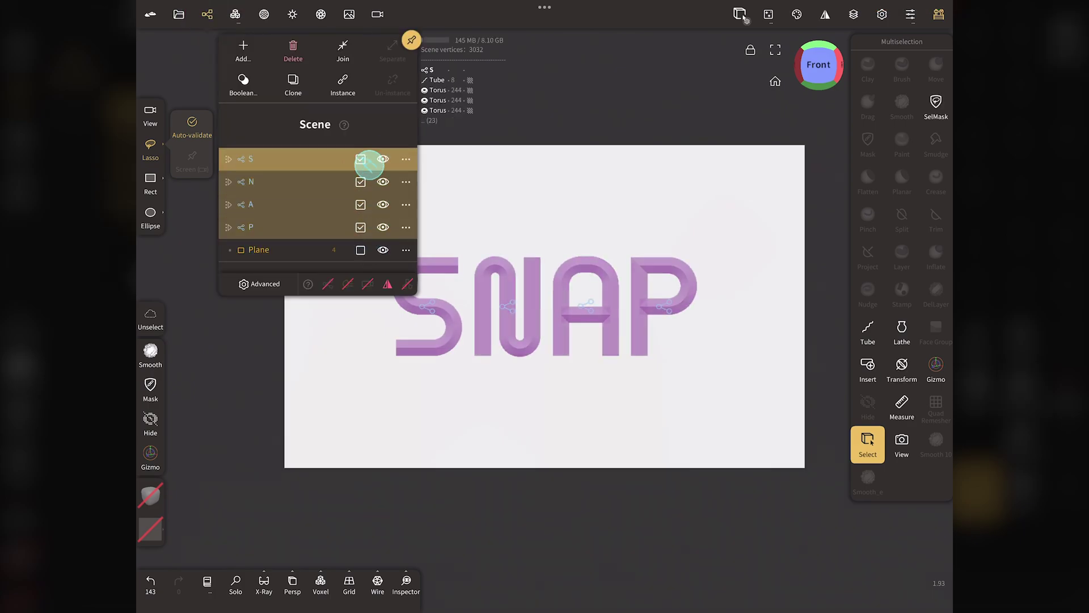
click(150, 497)
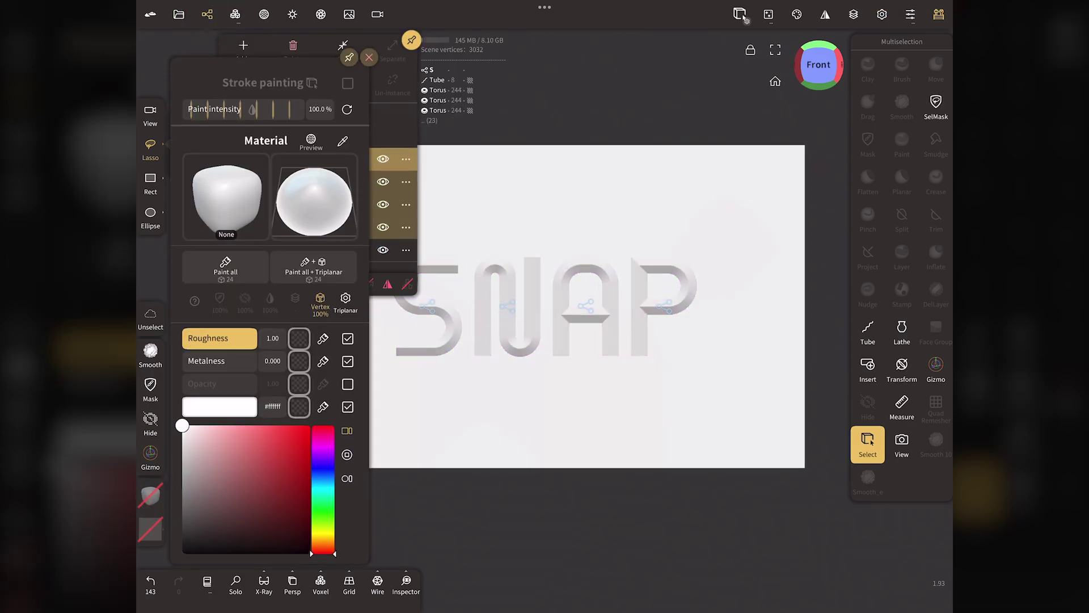
click(192, 525)
drag(191, 529, 183, 514)
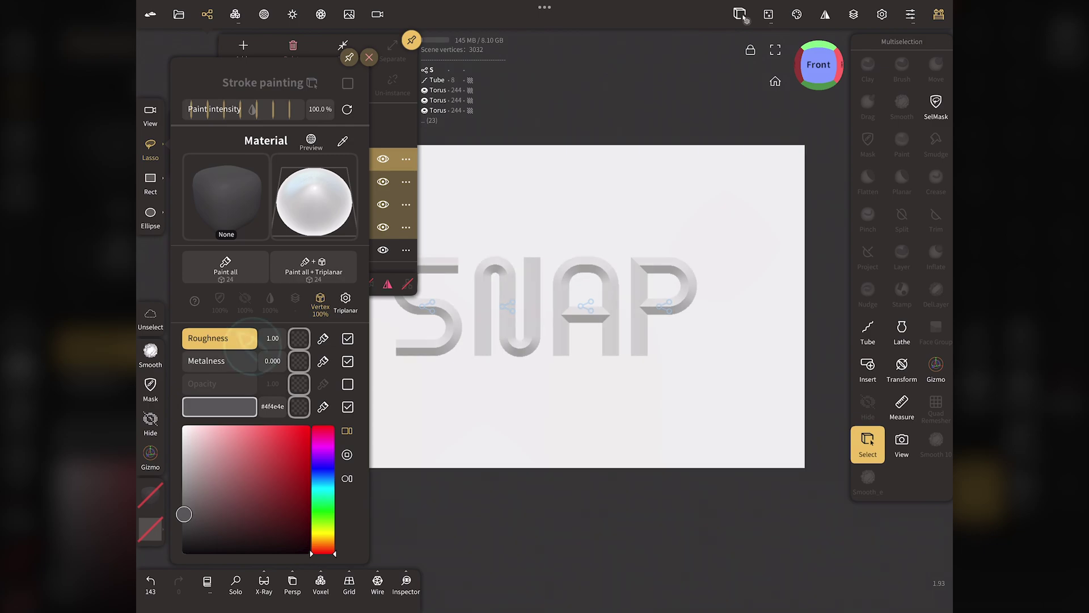
mouse_move(255, 338)
mouse_down()
mouse_move(247, 375)
mouse_move(232, 369)
mouse_up()
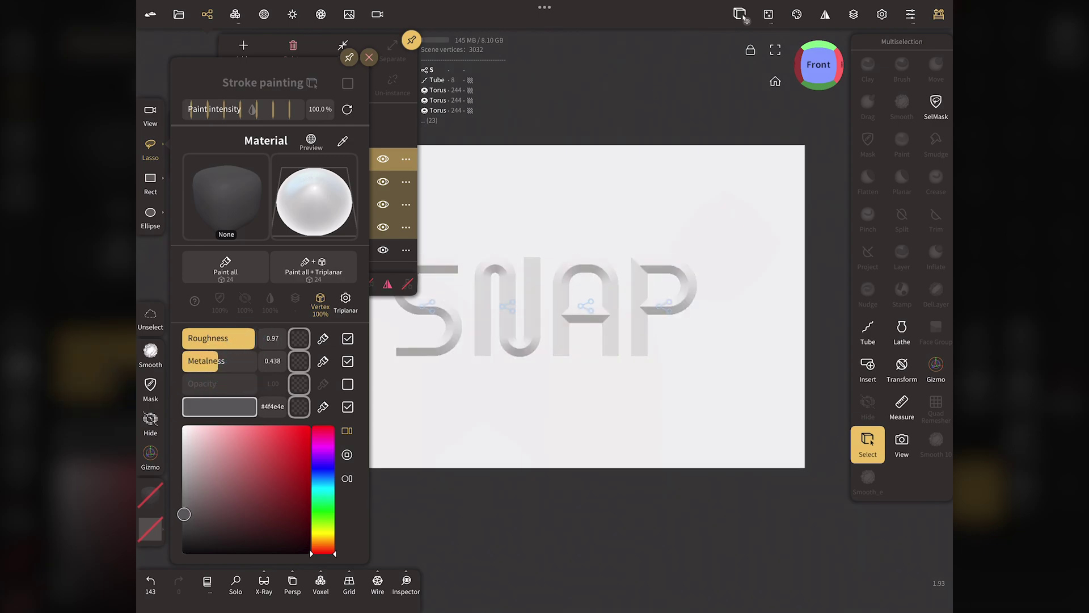
click(225, 266)
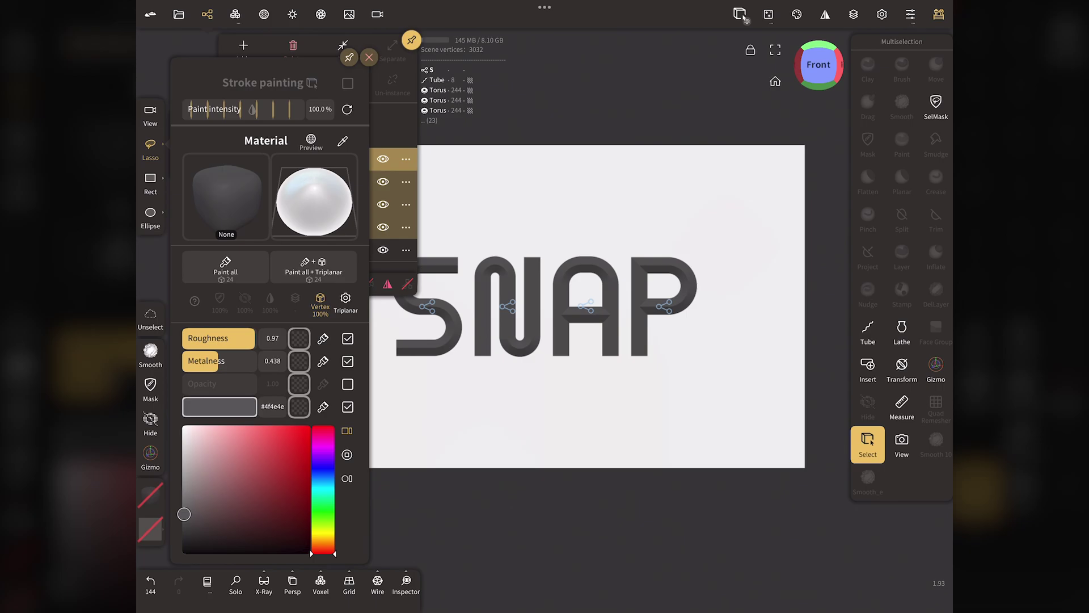
click(305, 162)
click(297, 16)
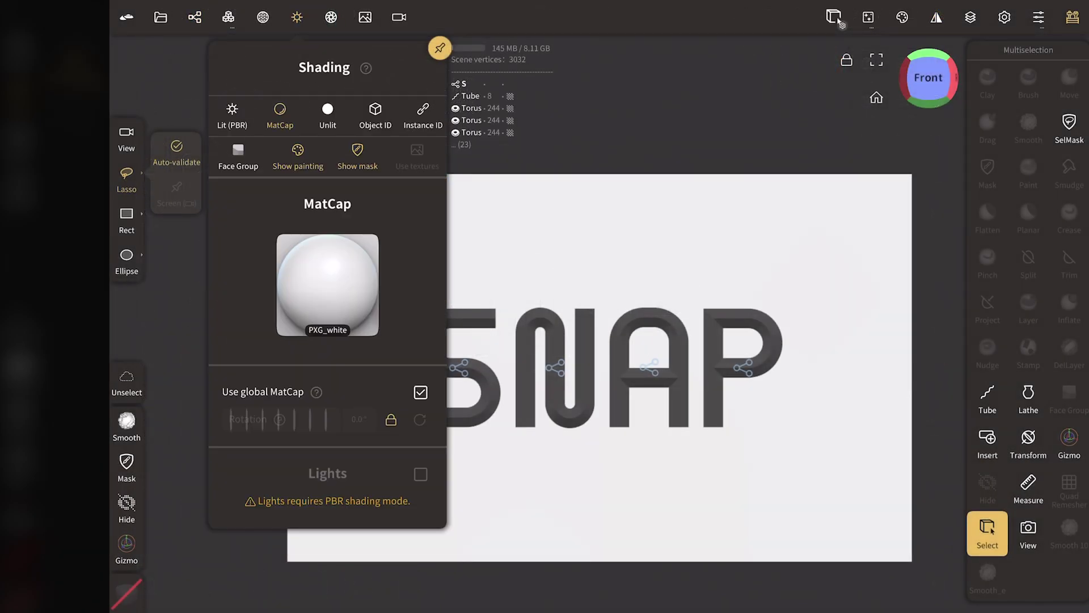
Switch shading to Lit (PBR) and add a light to the scene
click(232, 116)
click(327, 249)
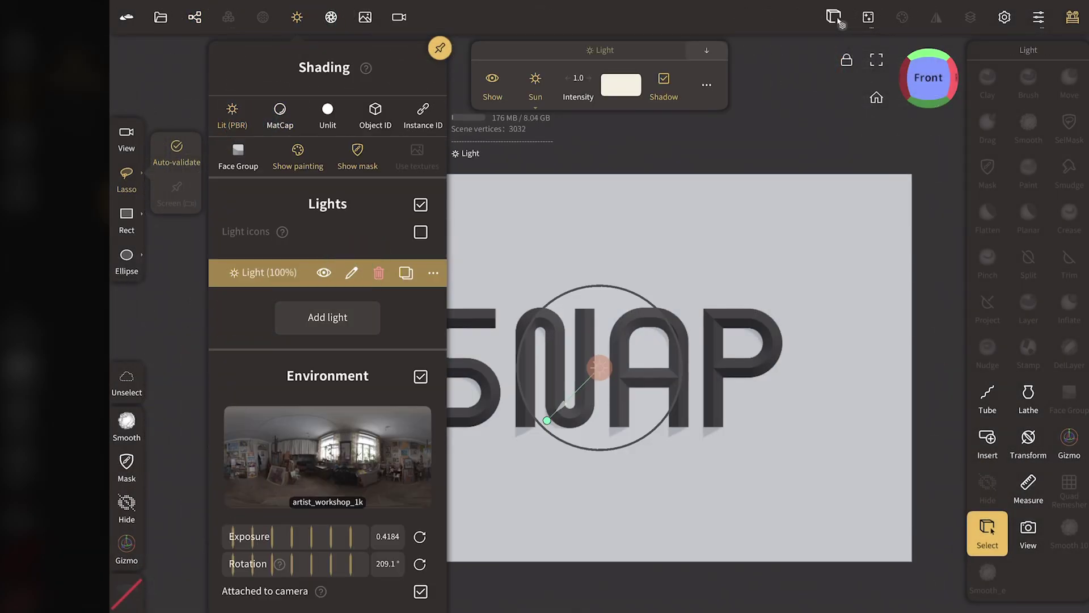
click(1069, 436)
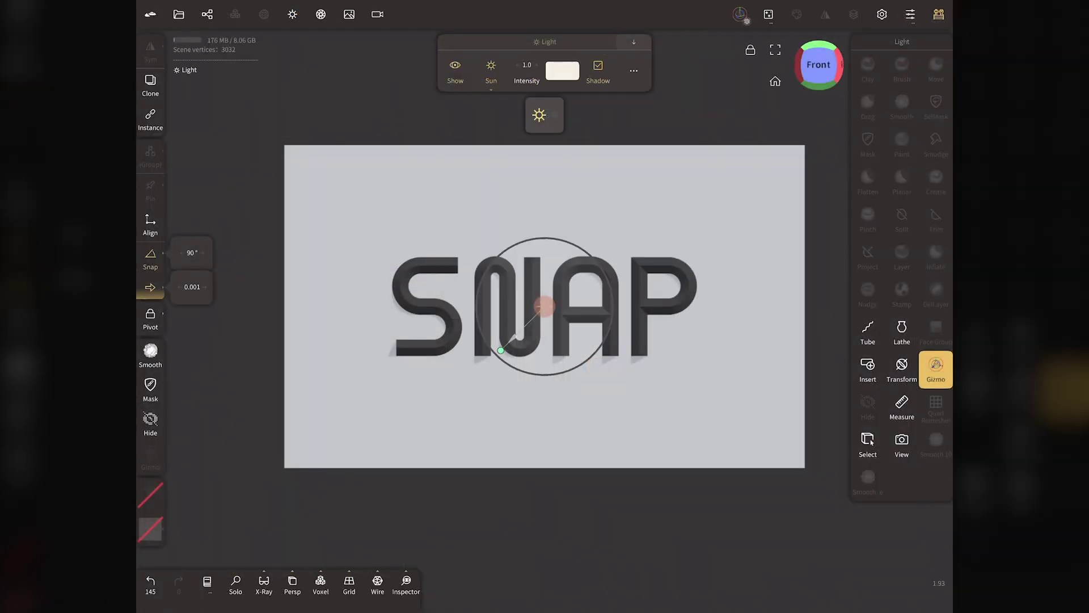
Move the light to the upper right and raise its intensity to 9.852 for long shadows
drag(544, 307, 716, 191)
drag(527, 67, 591, 70)
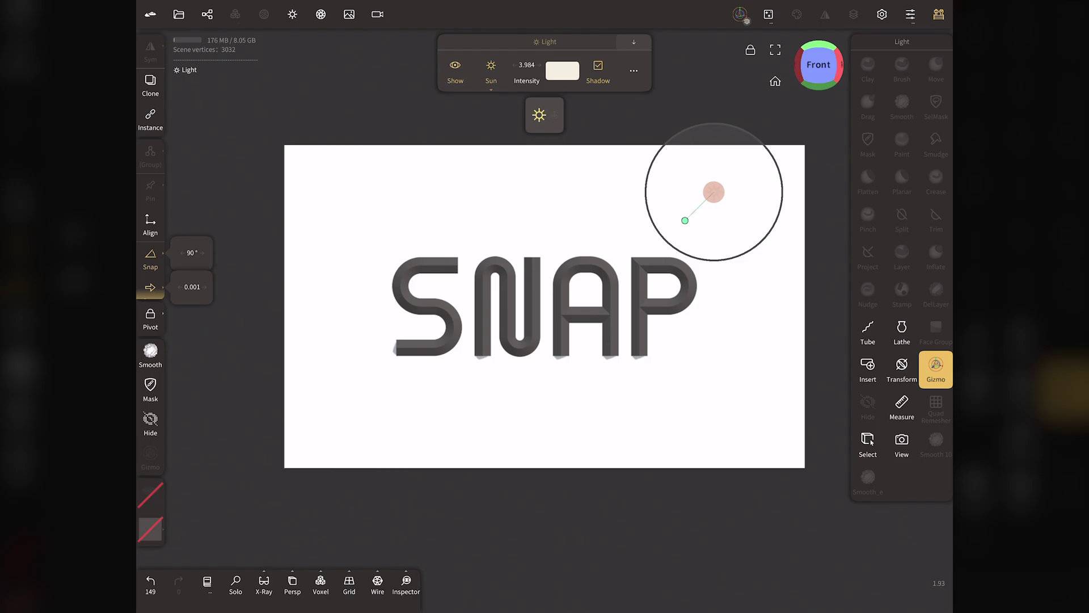
drag(714, 192, 711, 194)
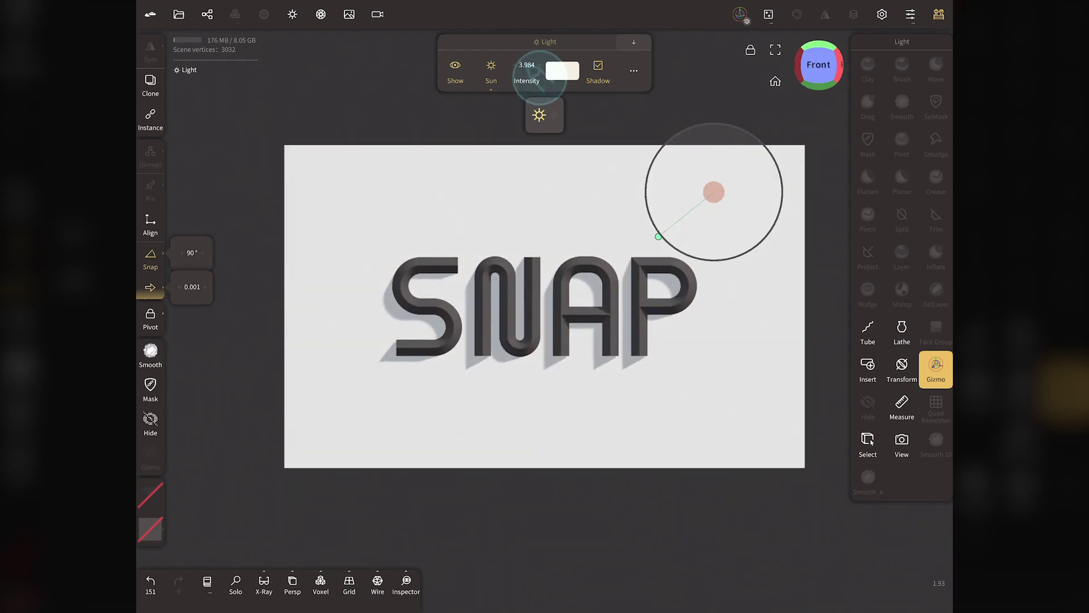
drag(539, 78, 576, 75)
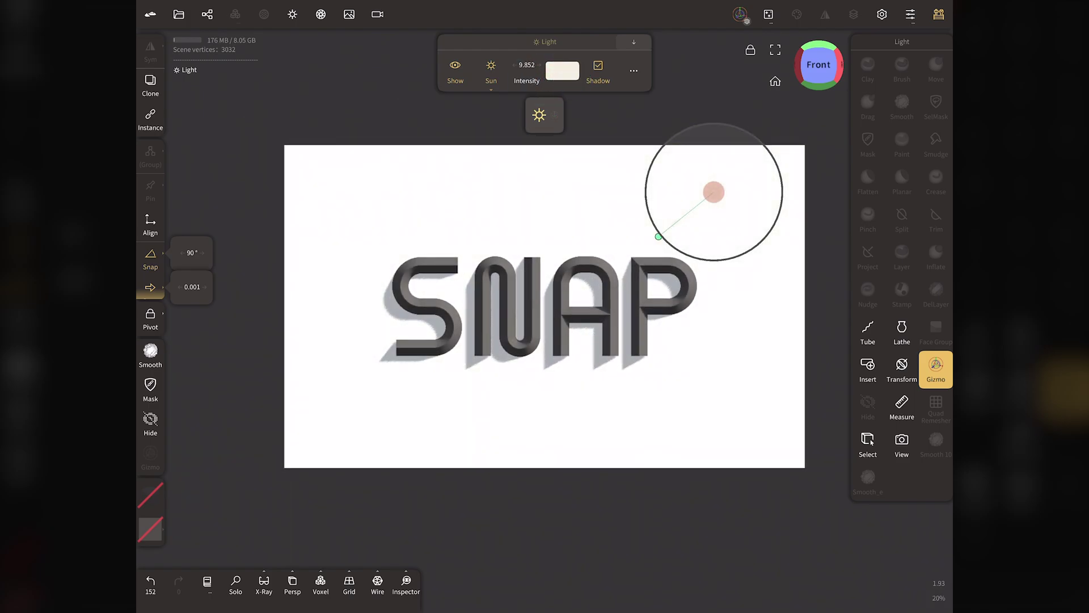
scroll(545, 306, up, 5)
Enable Post Process with screen-space reflections and adjusted ambient occlusion
click(320, 15)
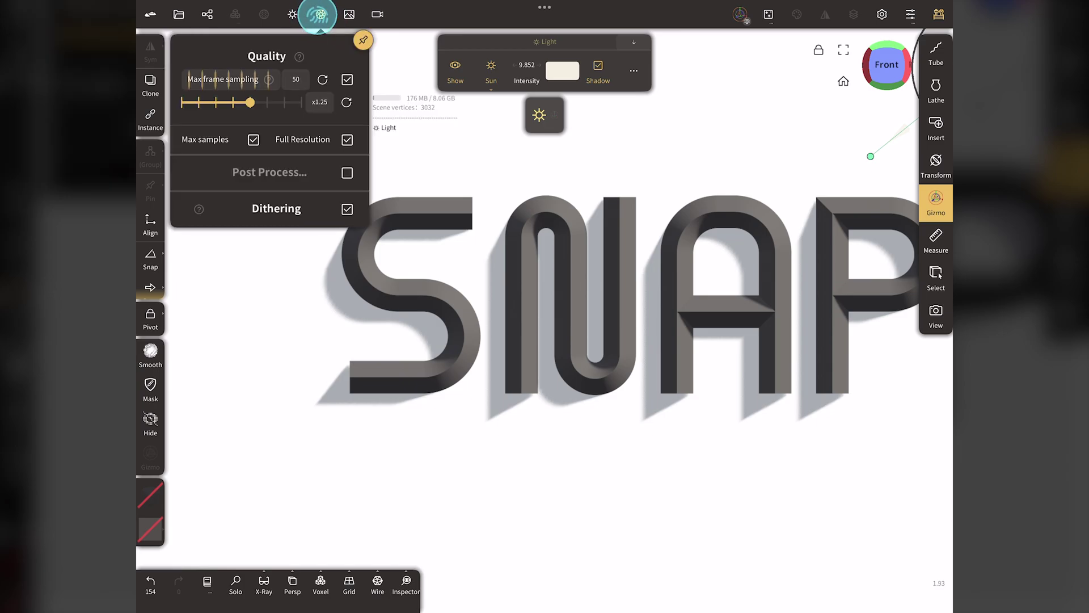
click(347, 173)
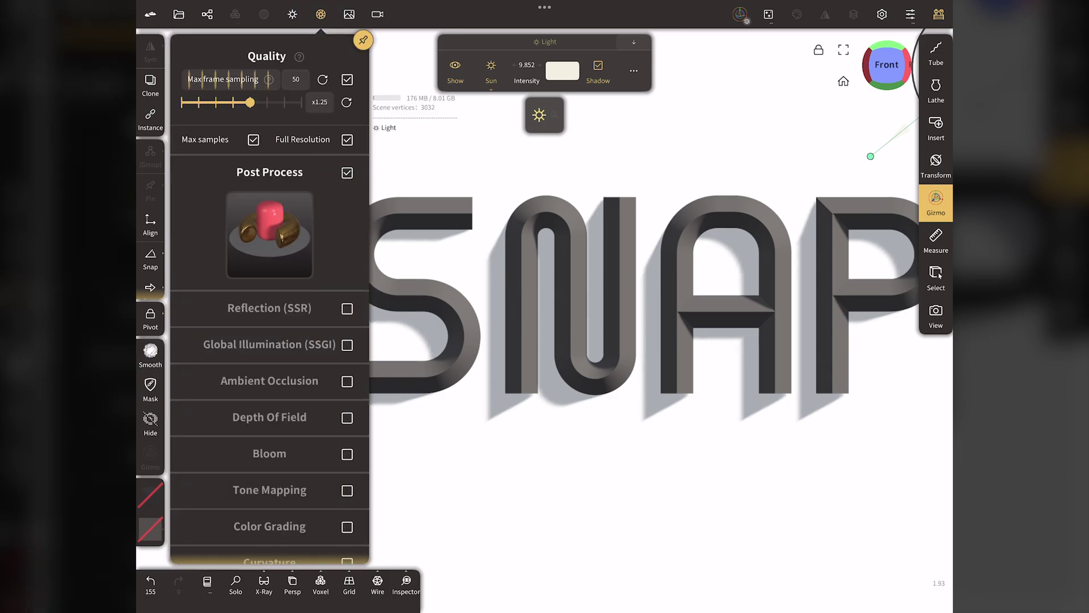
click(348, 308)
click(347, 381)
drag(244, 410, 195, 433)
scroll(269, 283, down, 5)
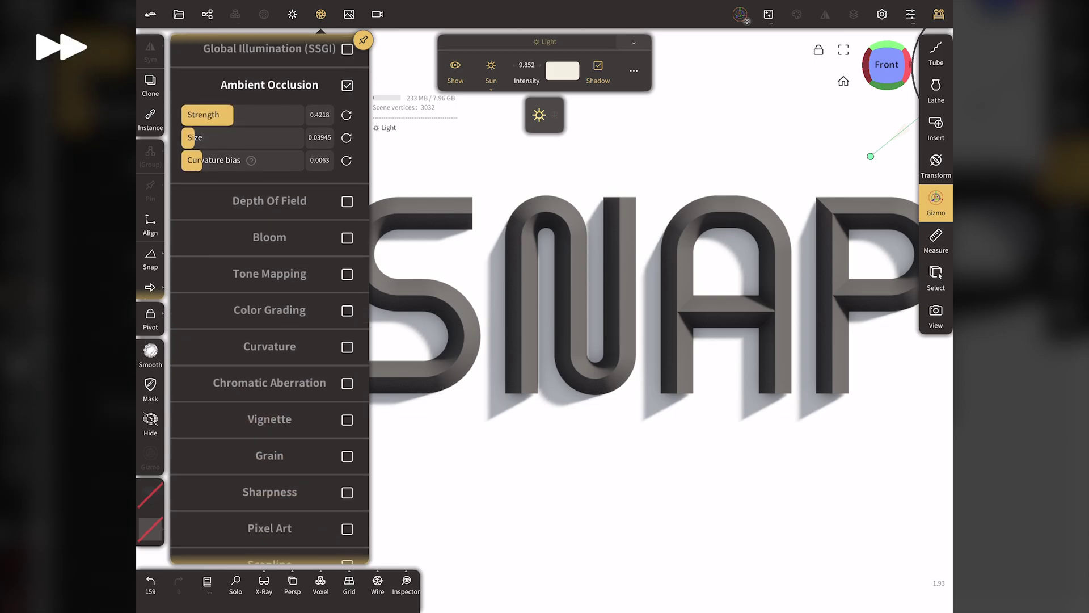
Enable tone mapping and colour grading with an adjusted Blue curve
click(347, 274)
drag(244, 349, 193, 349)
scroll(269, 284, down, 3)
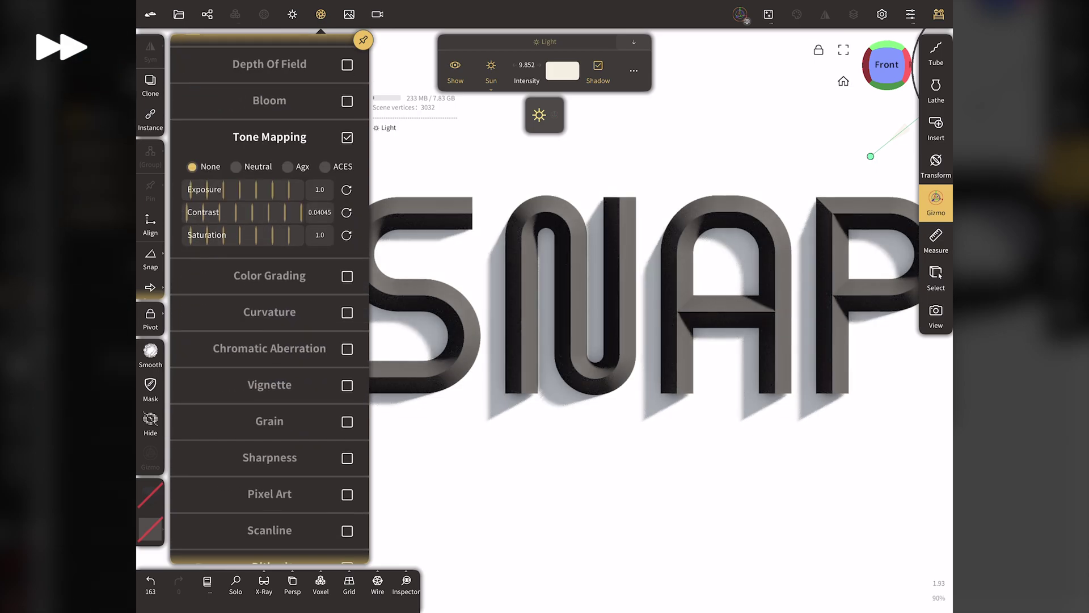
click(347, 275)
click(326, 305)
drag(250, 392, 242, 388)
Enable film grain at strength 0.4151 and turn on sharpness
scroll(269, 283, down, 4)
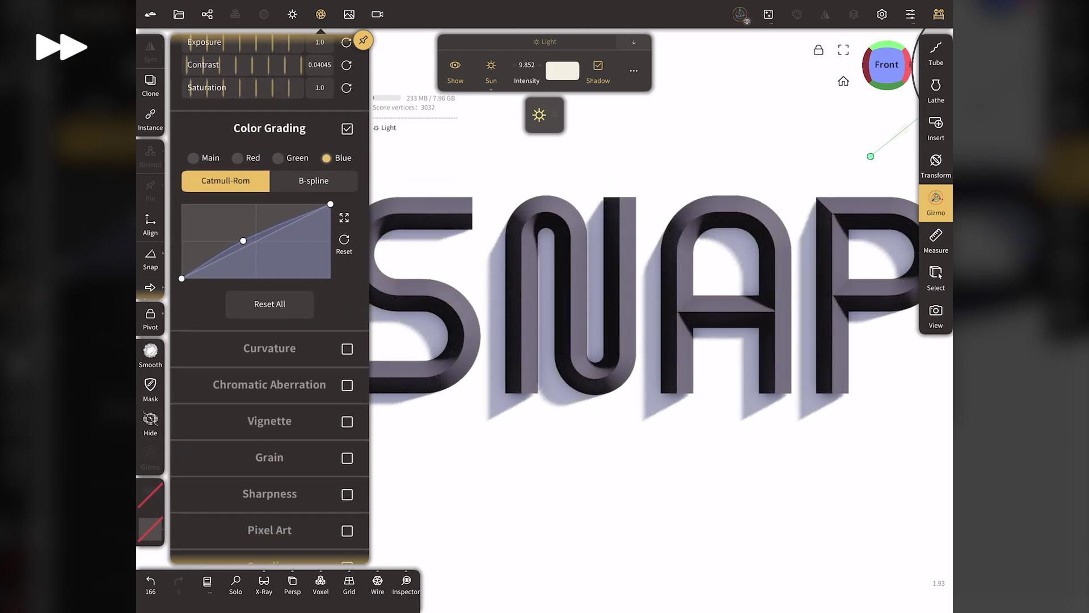
scroll(270, 283, down, 1)
click(347, 399)
drag(250, 429, 280, 428)
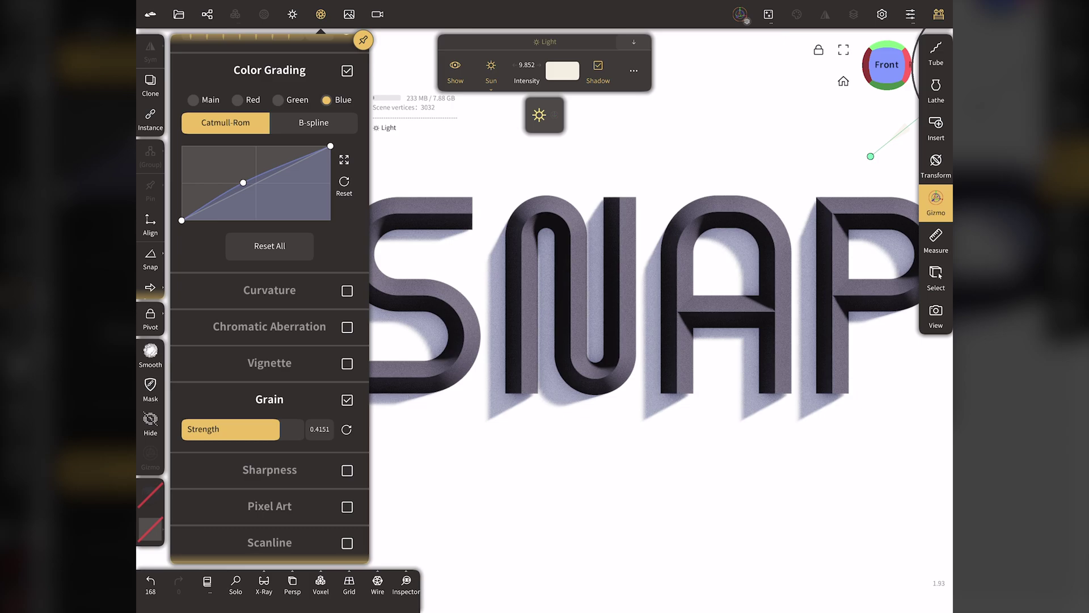
click(347, 470)
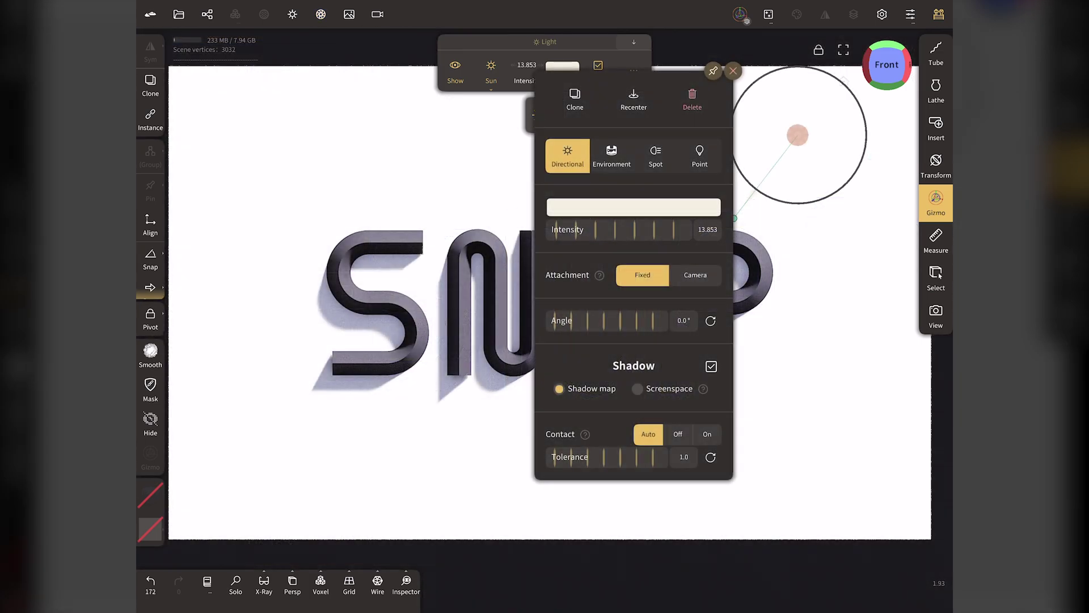
Set light angle 11.384°, letter roughness 0.50 and metalness 0.894, and nudge S right
drag(624, 321, 658, 321)
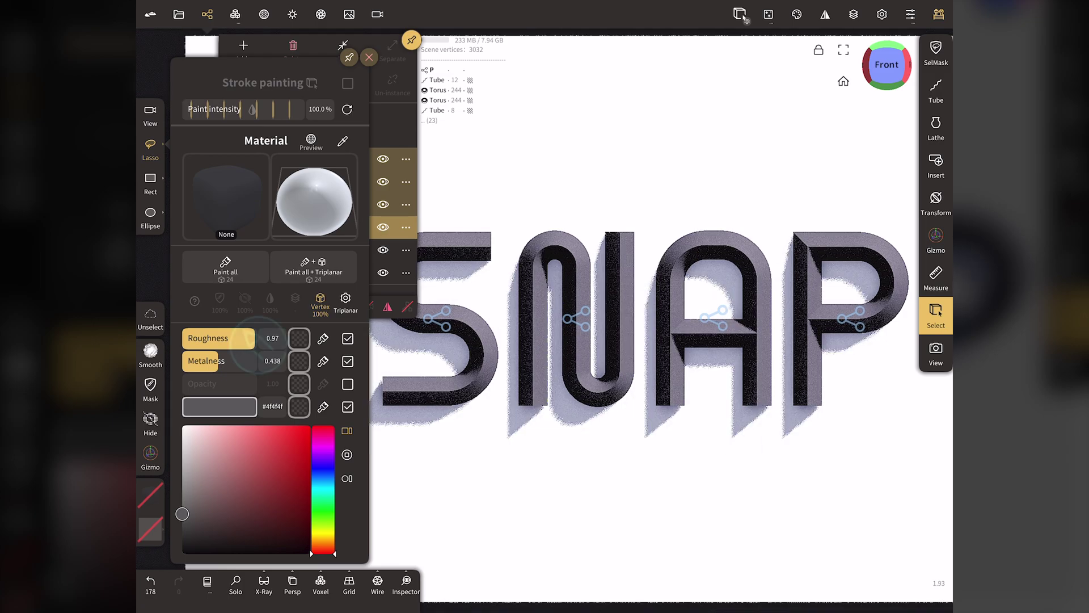
mouse_move(229, 343)
mouse_down()
mouse_move(215, 343)
mouse_move(238, 366)
mouse_up()
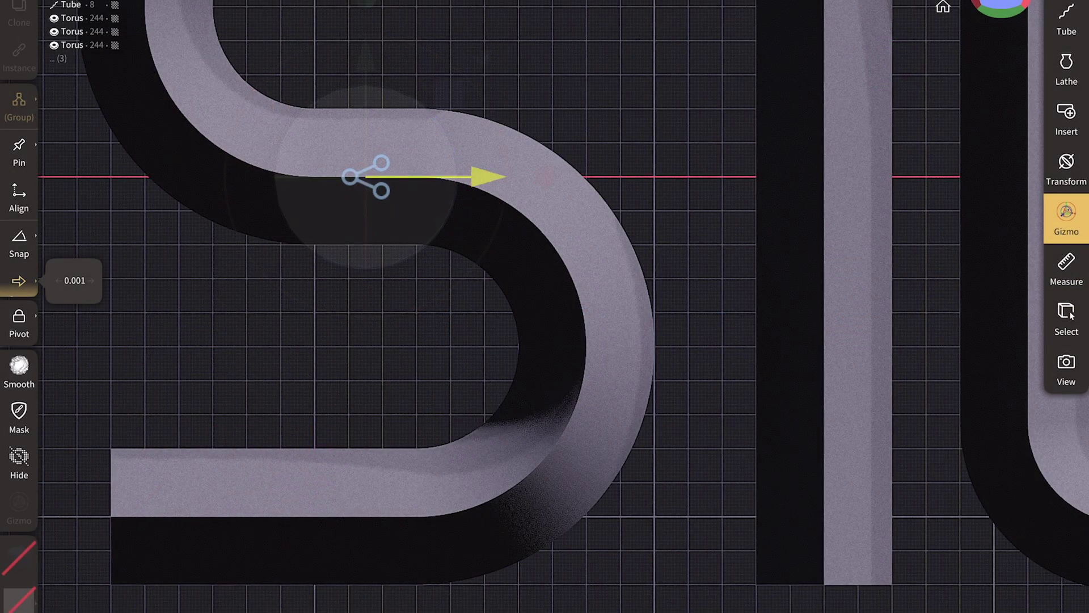
drag(488, 177, 495, 177)
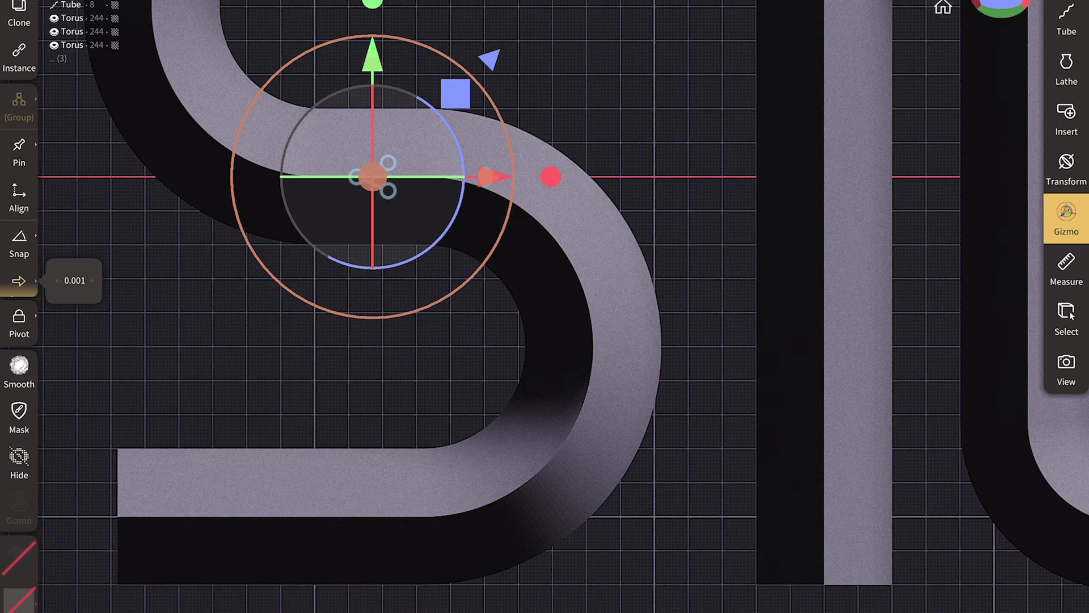